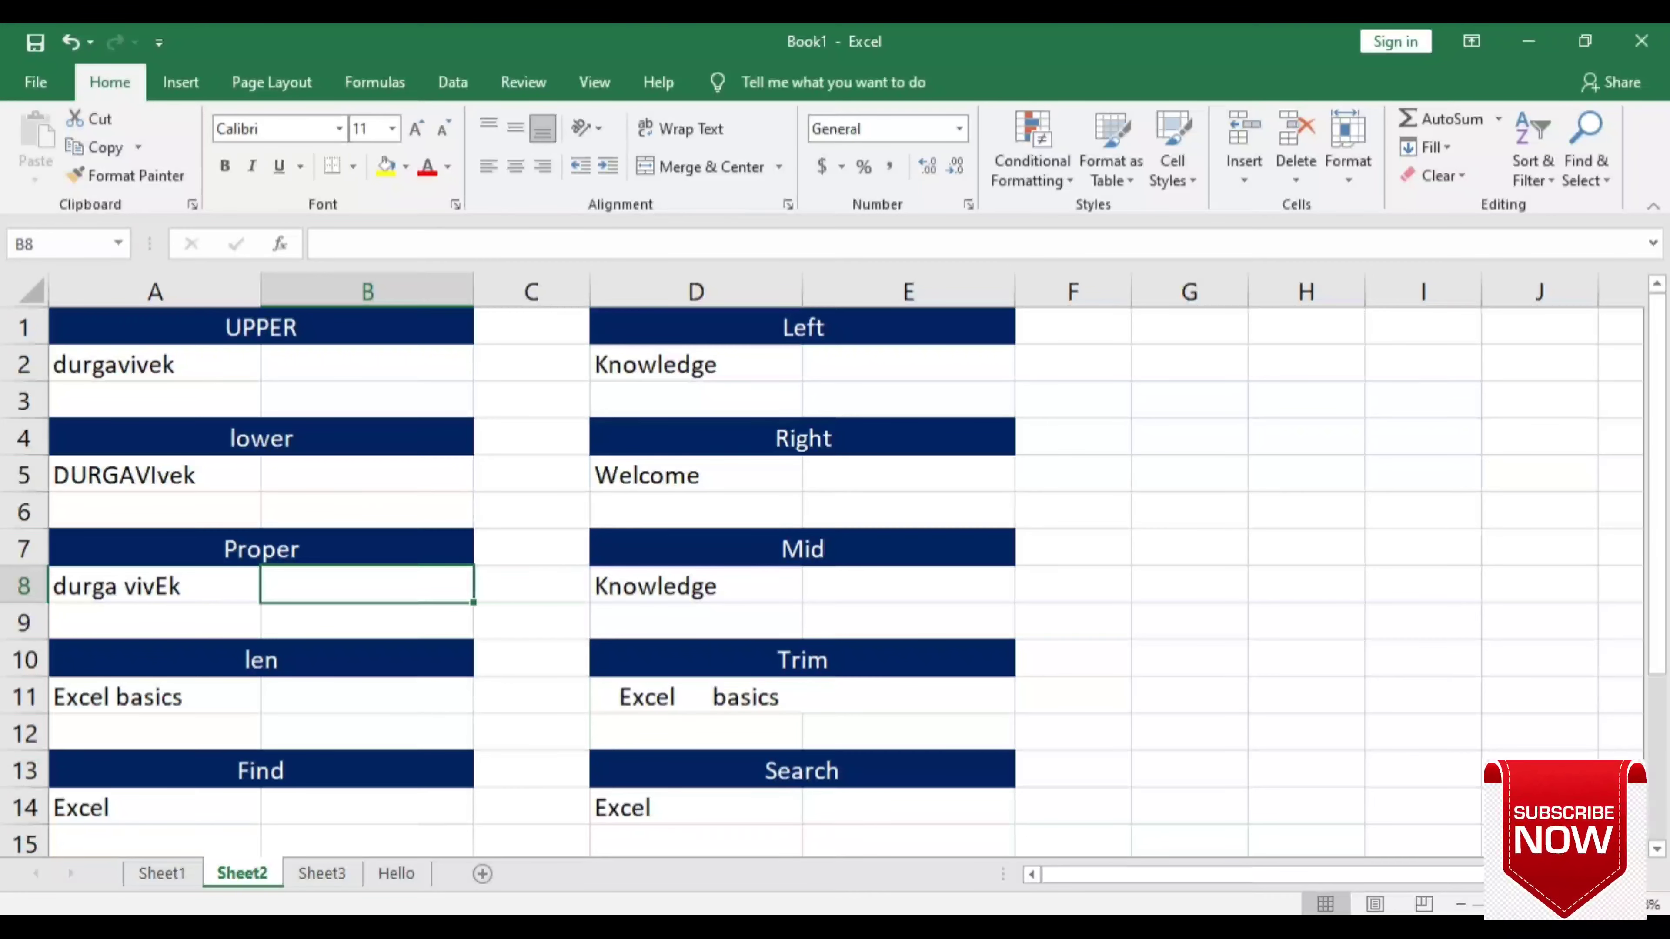
pyautogui.doubleClick(301, 366)
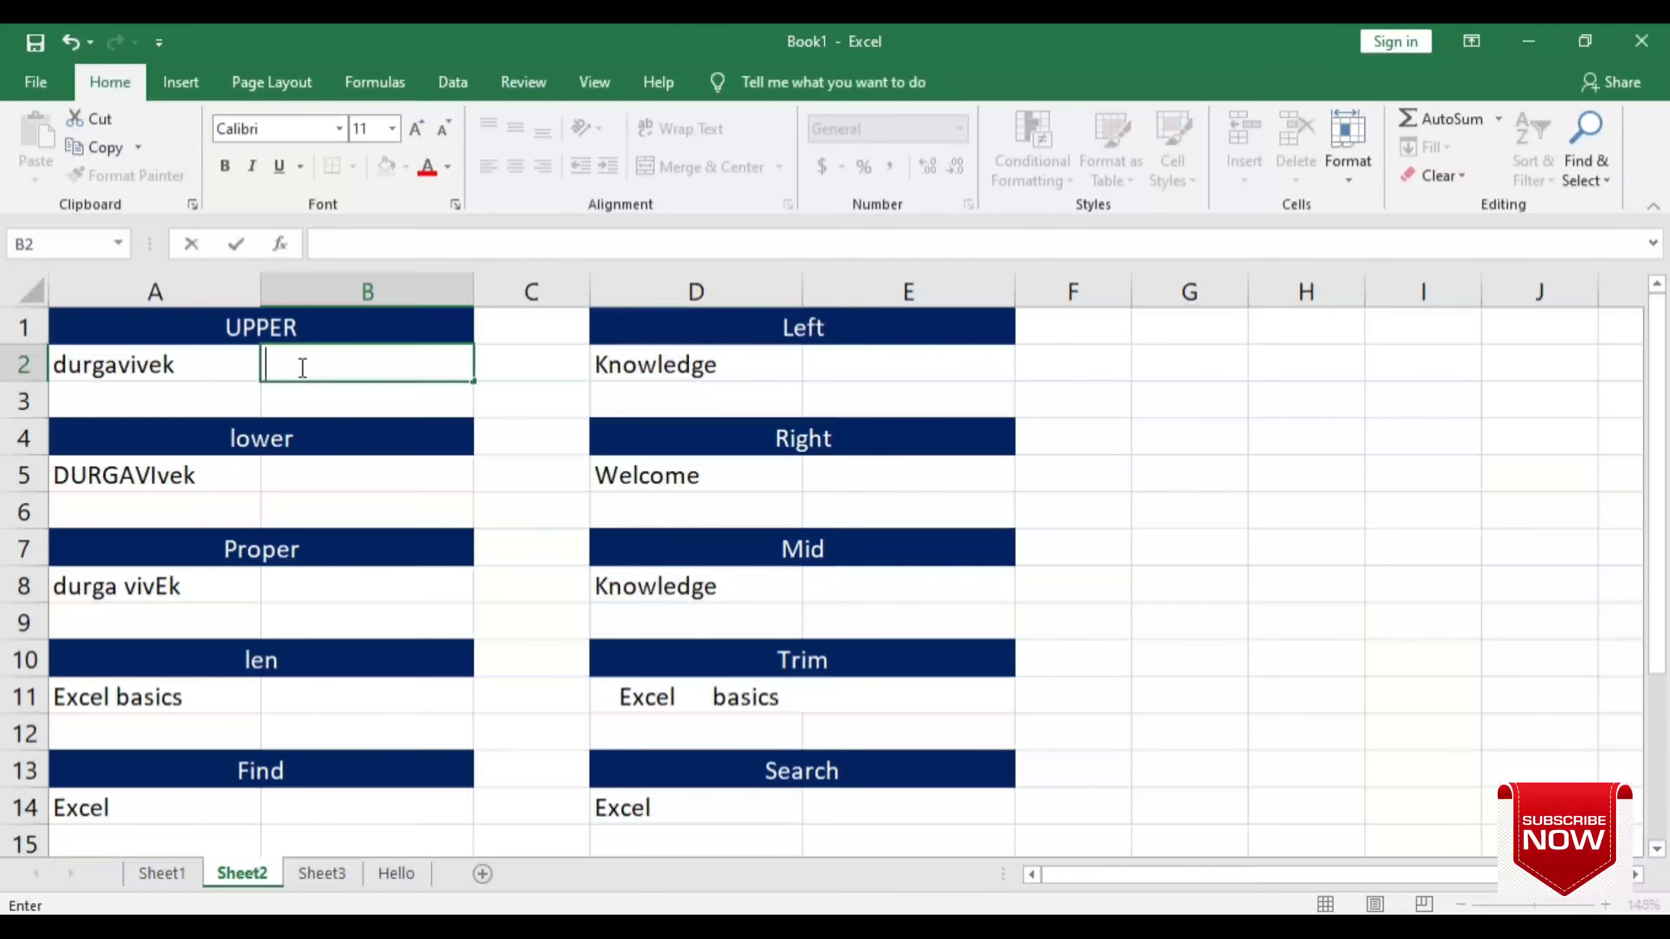
pyautogui.write('=')
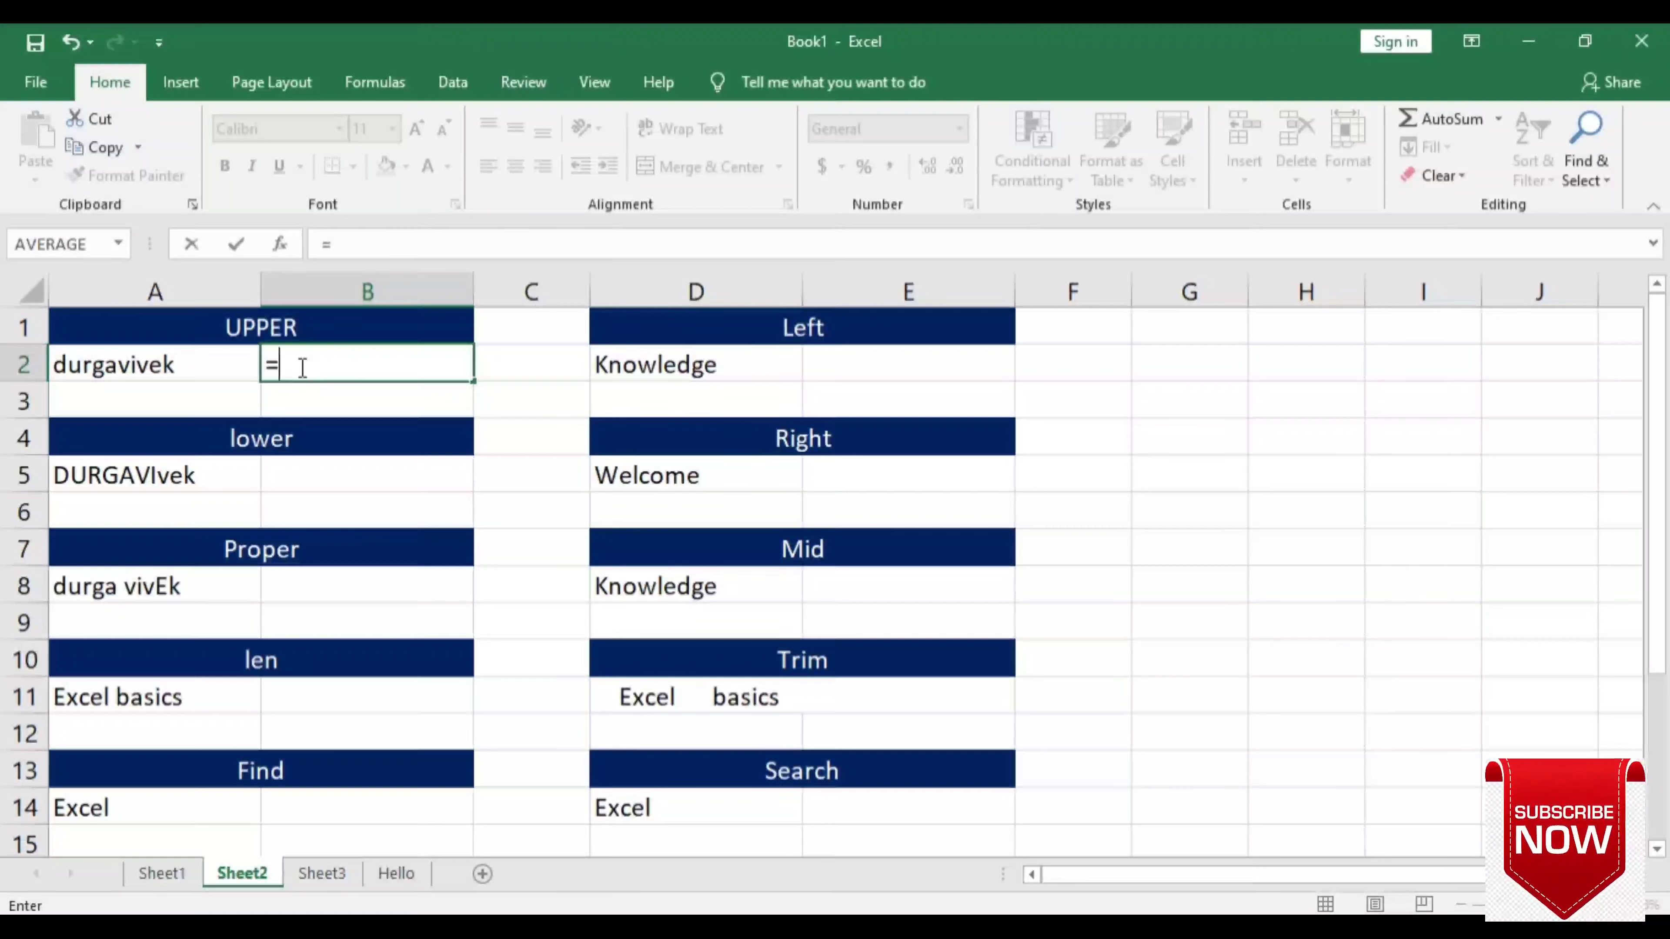
pyautogui.write('upper')
pyautogui.press('Tab')
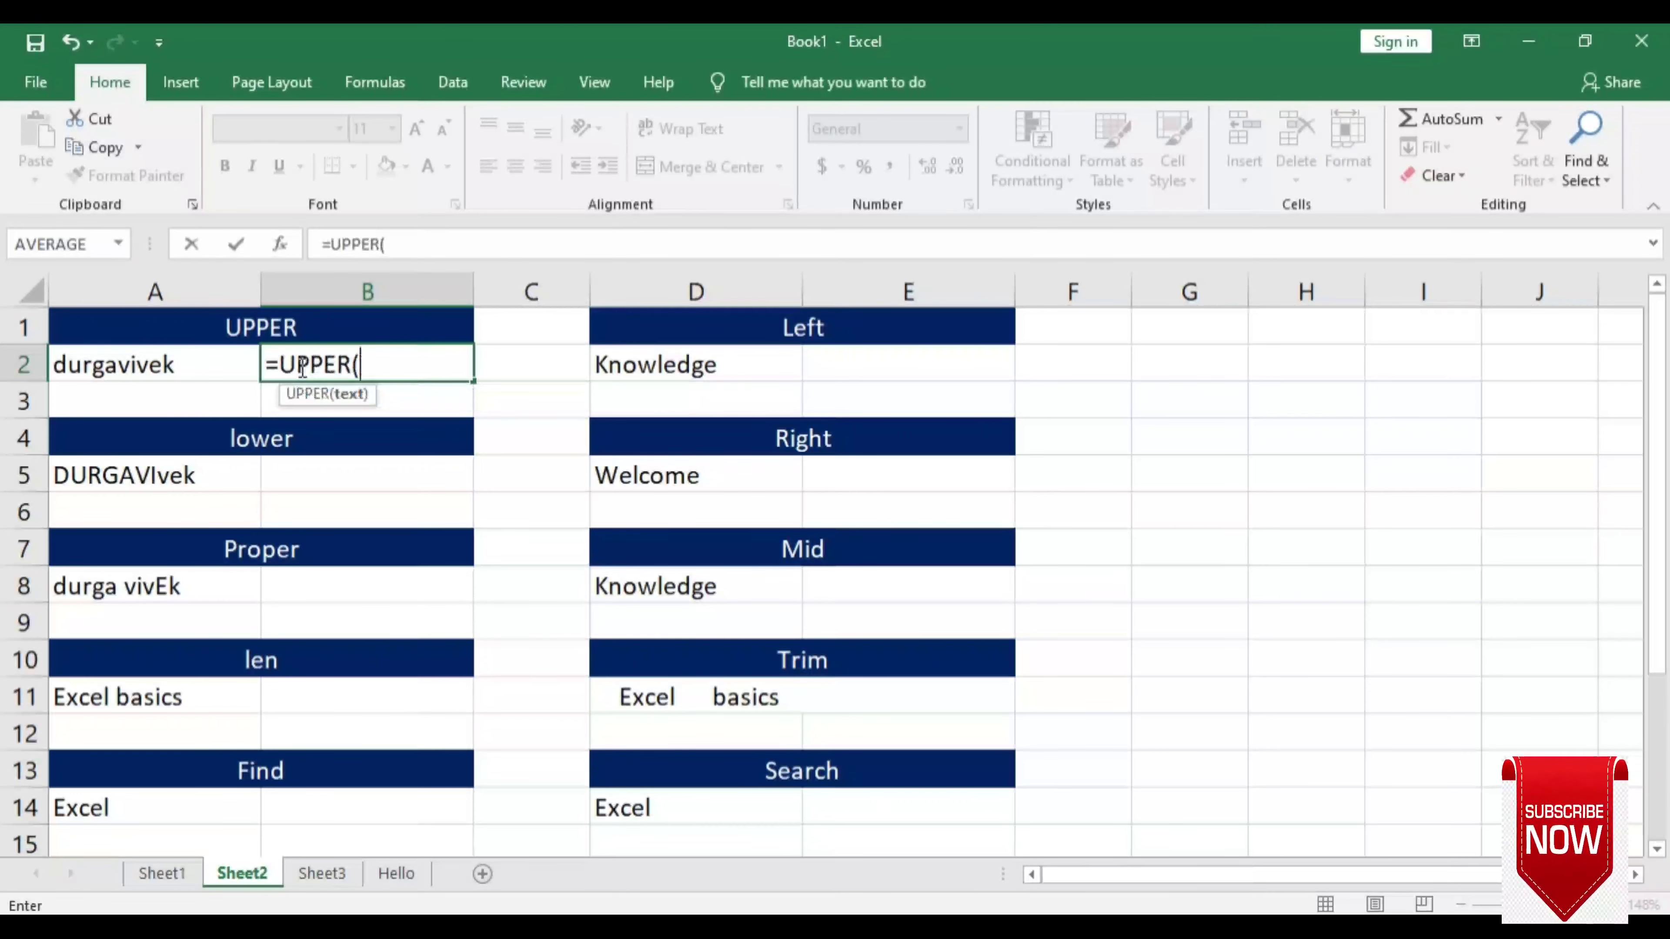
pyautogui.click(217, 368)
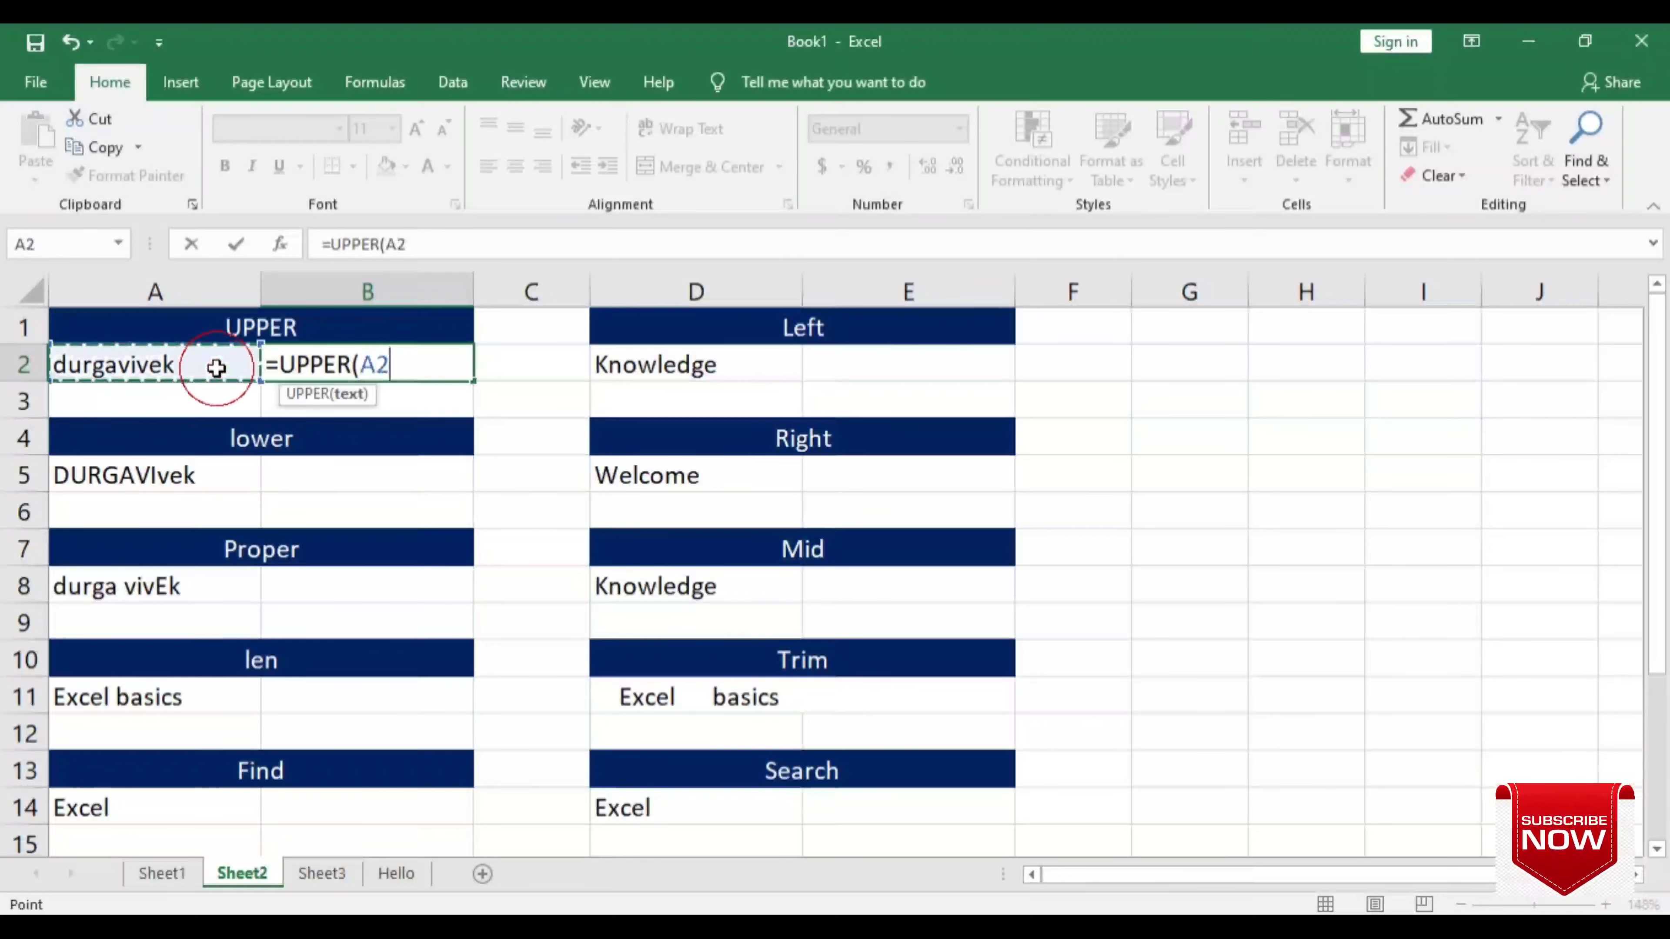
pyautogui.write(')')
pyautogui.press('Return')
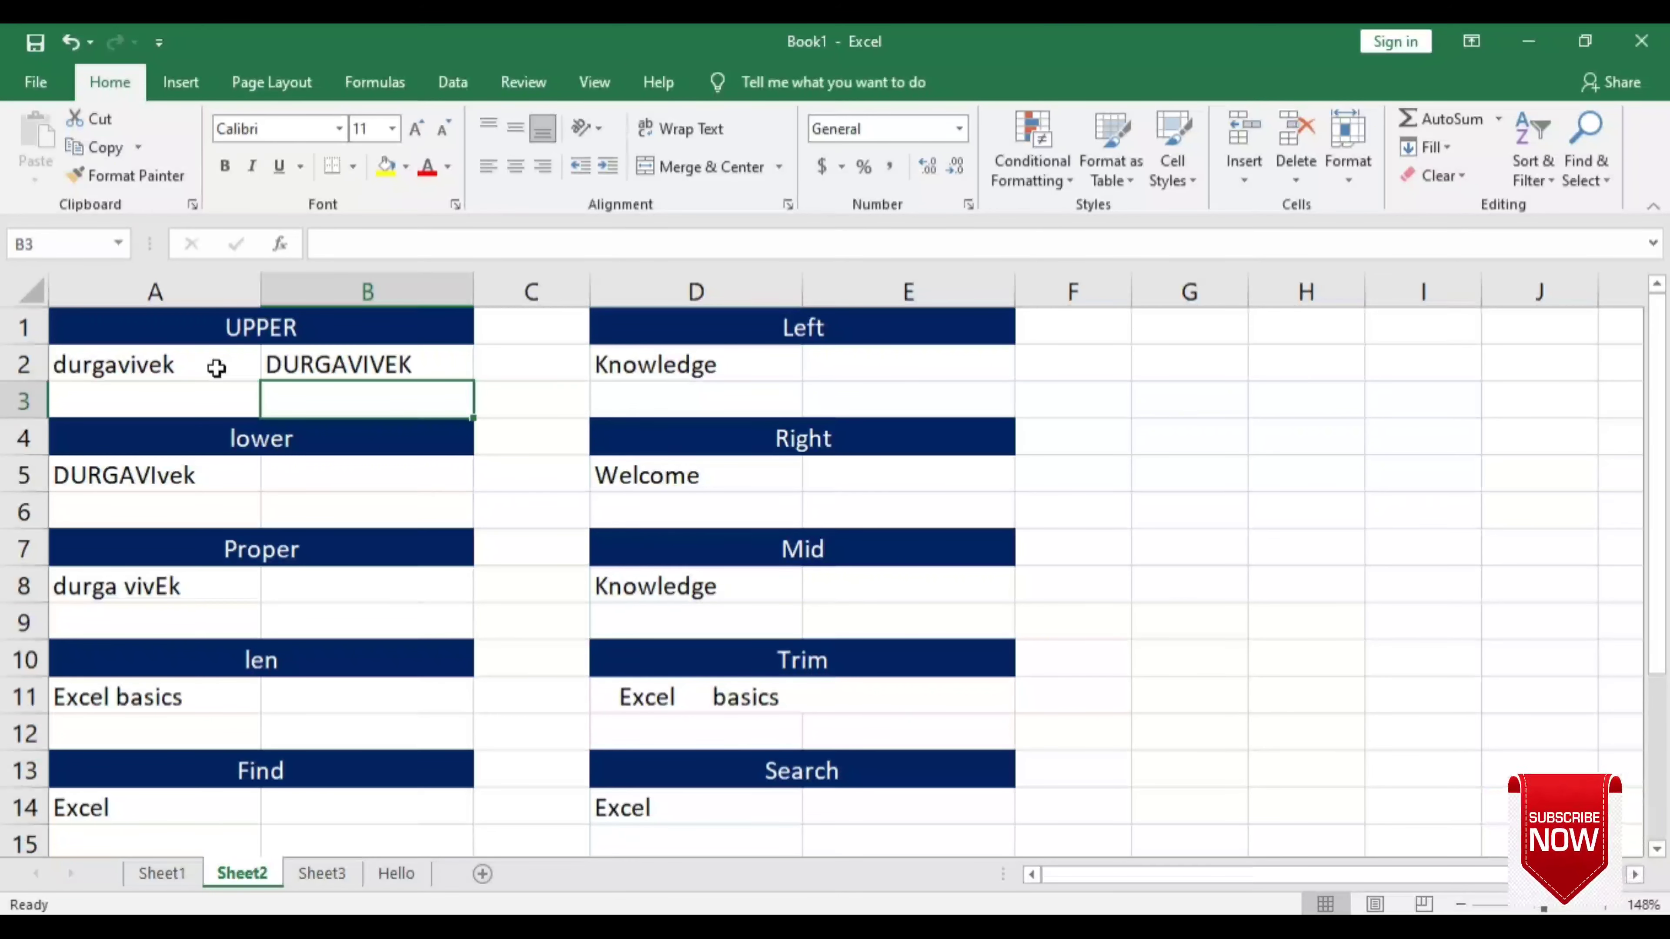
pyautogui.click(328, 358)
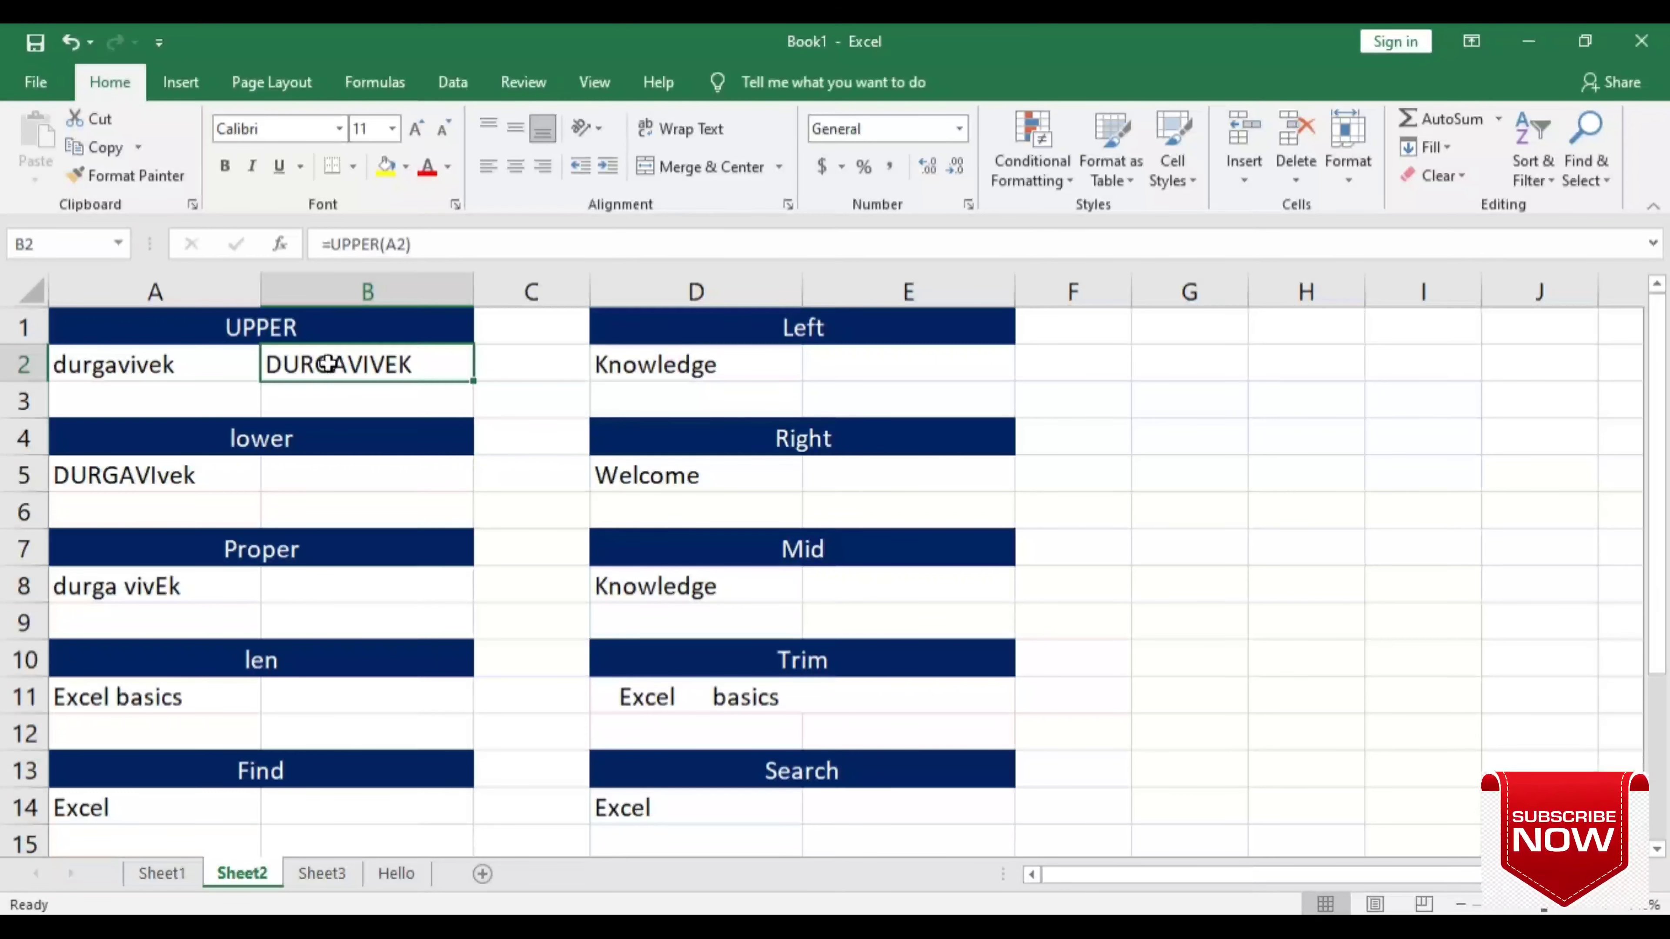
pyautogui.click(314, 479)
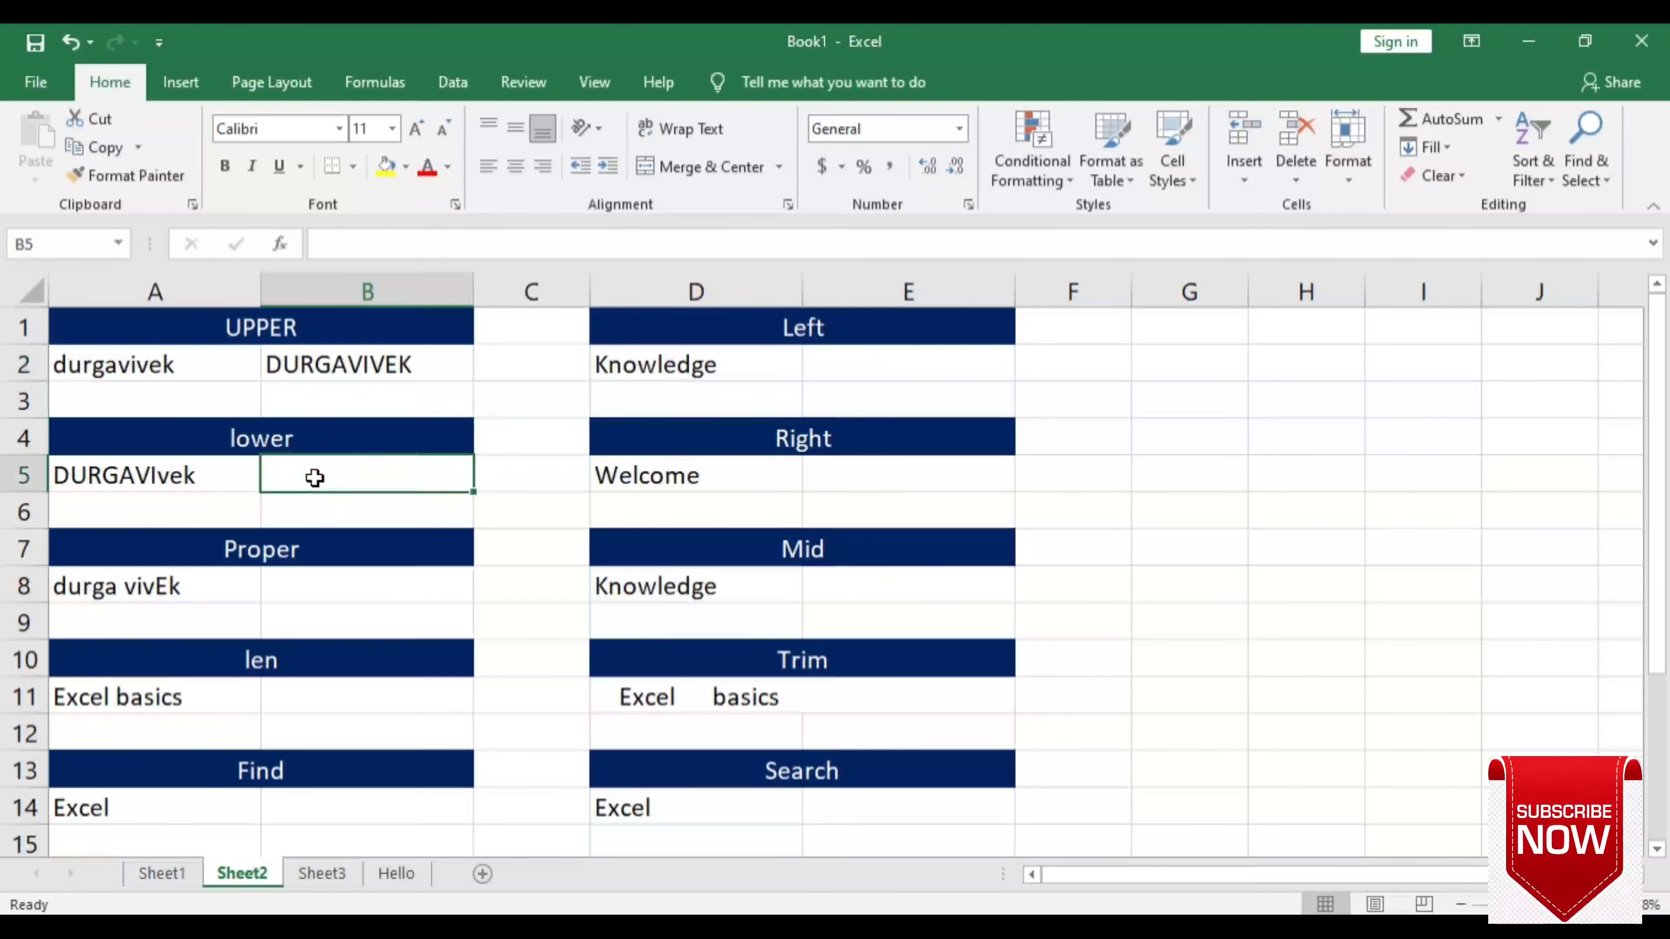
pyautogui.write('=lower')
pyautogui.press('Tab')
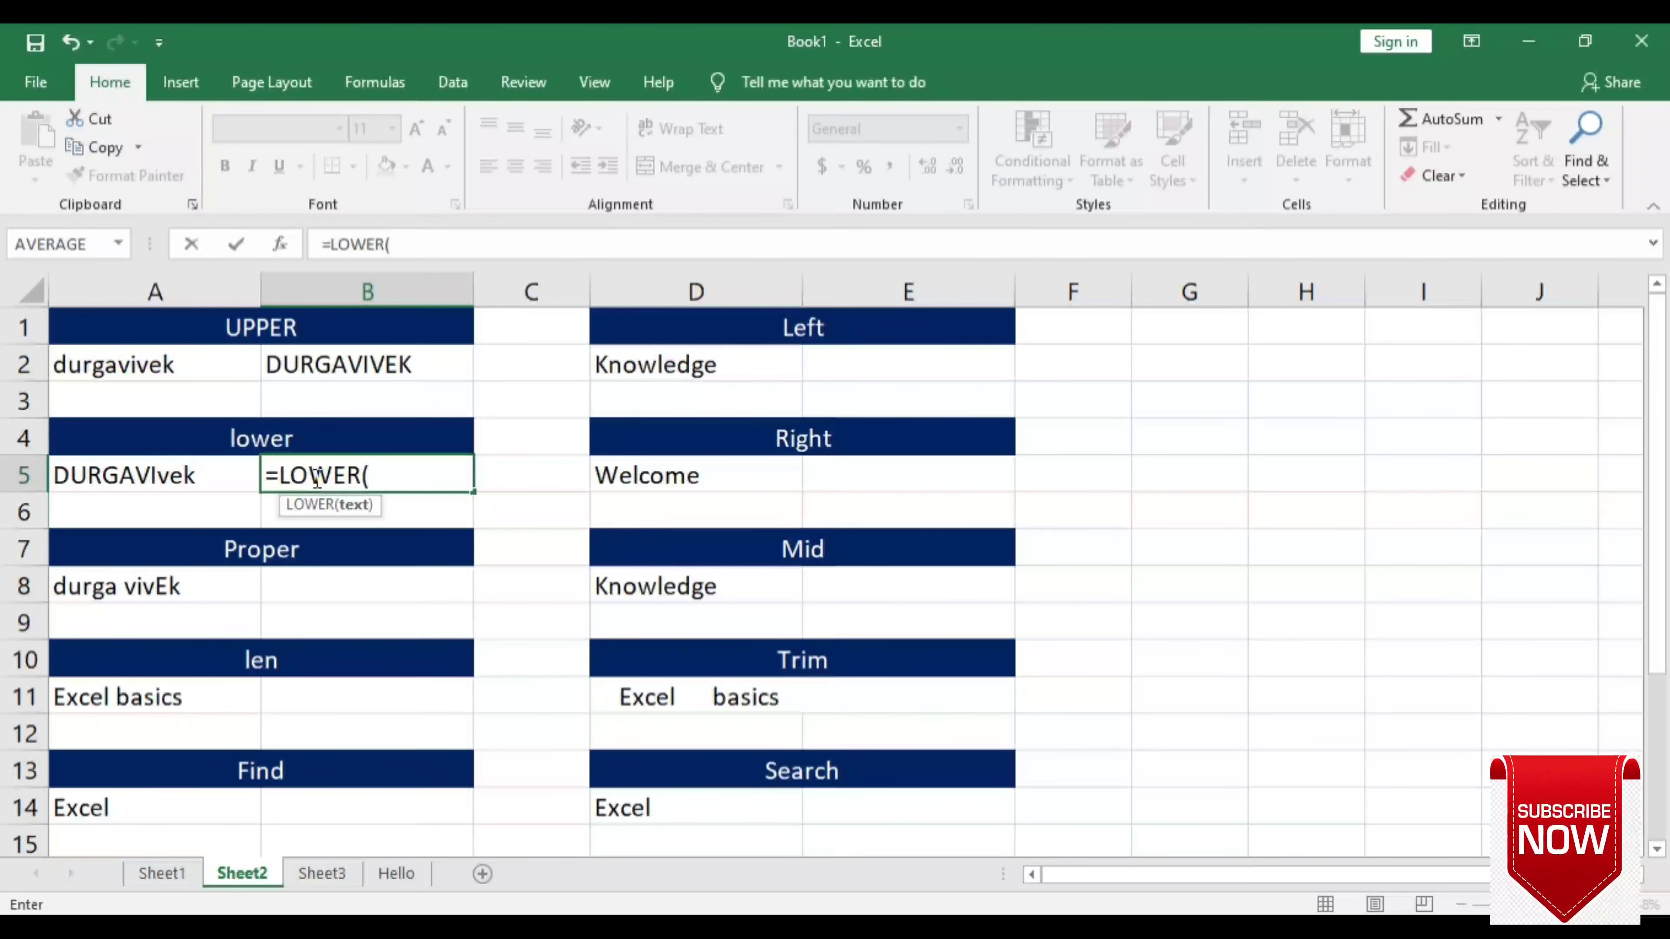
pyautogui.click(183, 475)
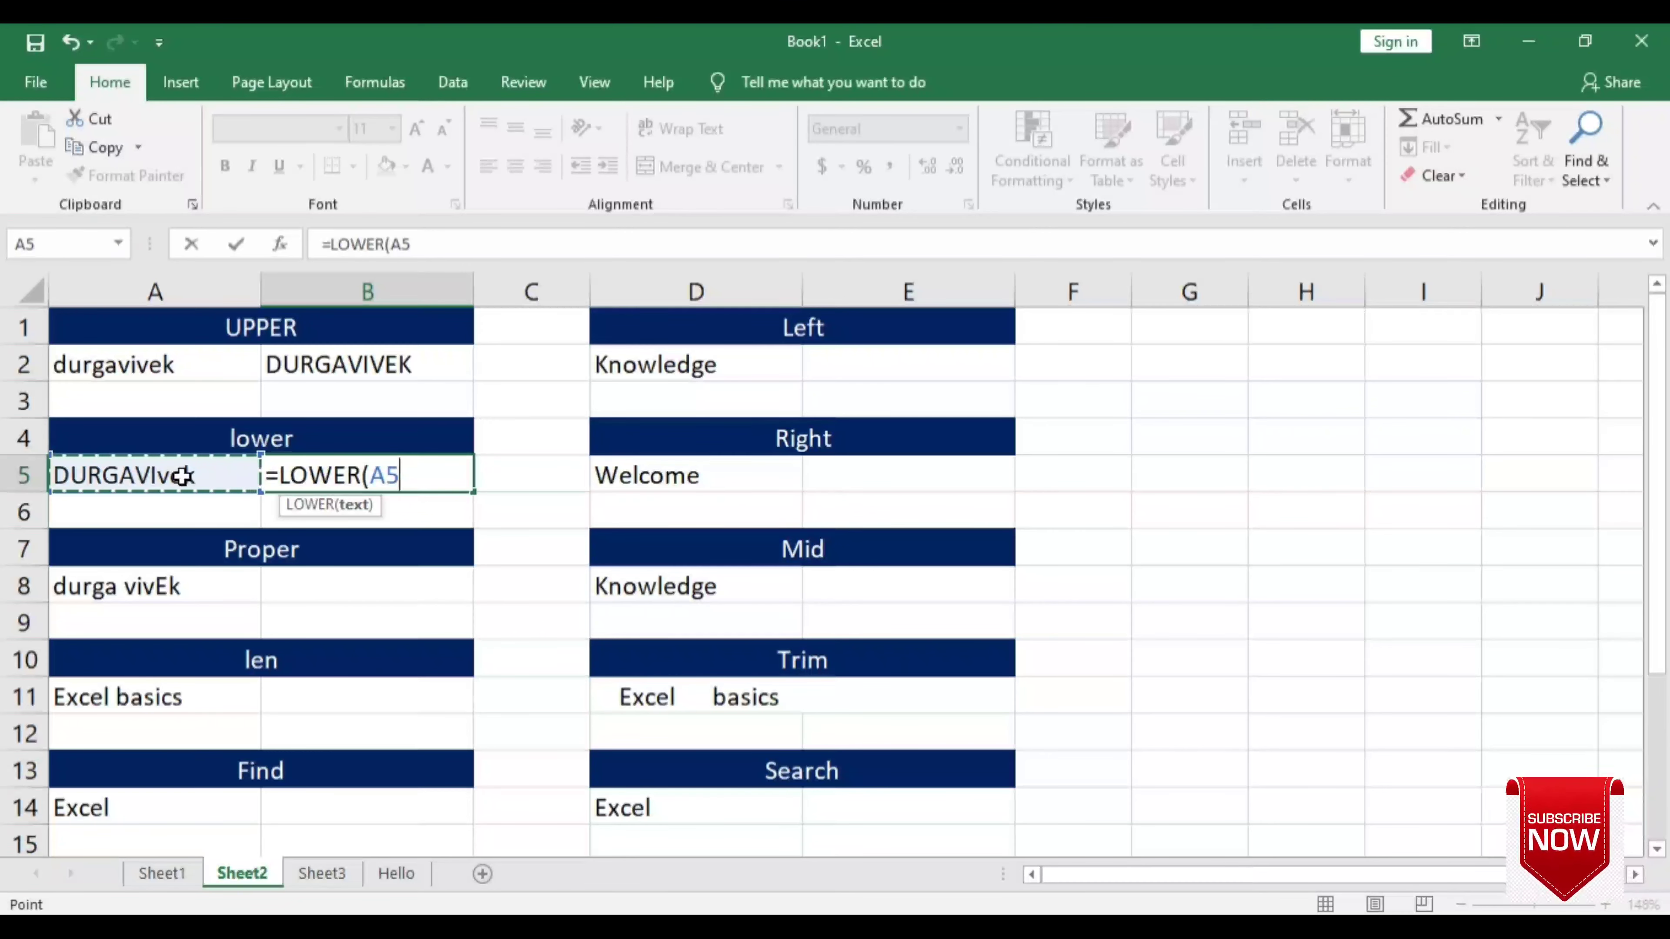
pyautogui.write(')')
pyautogui.press('Return')
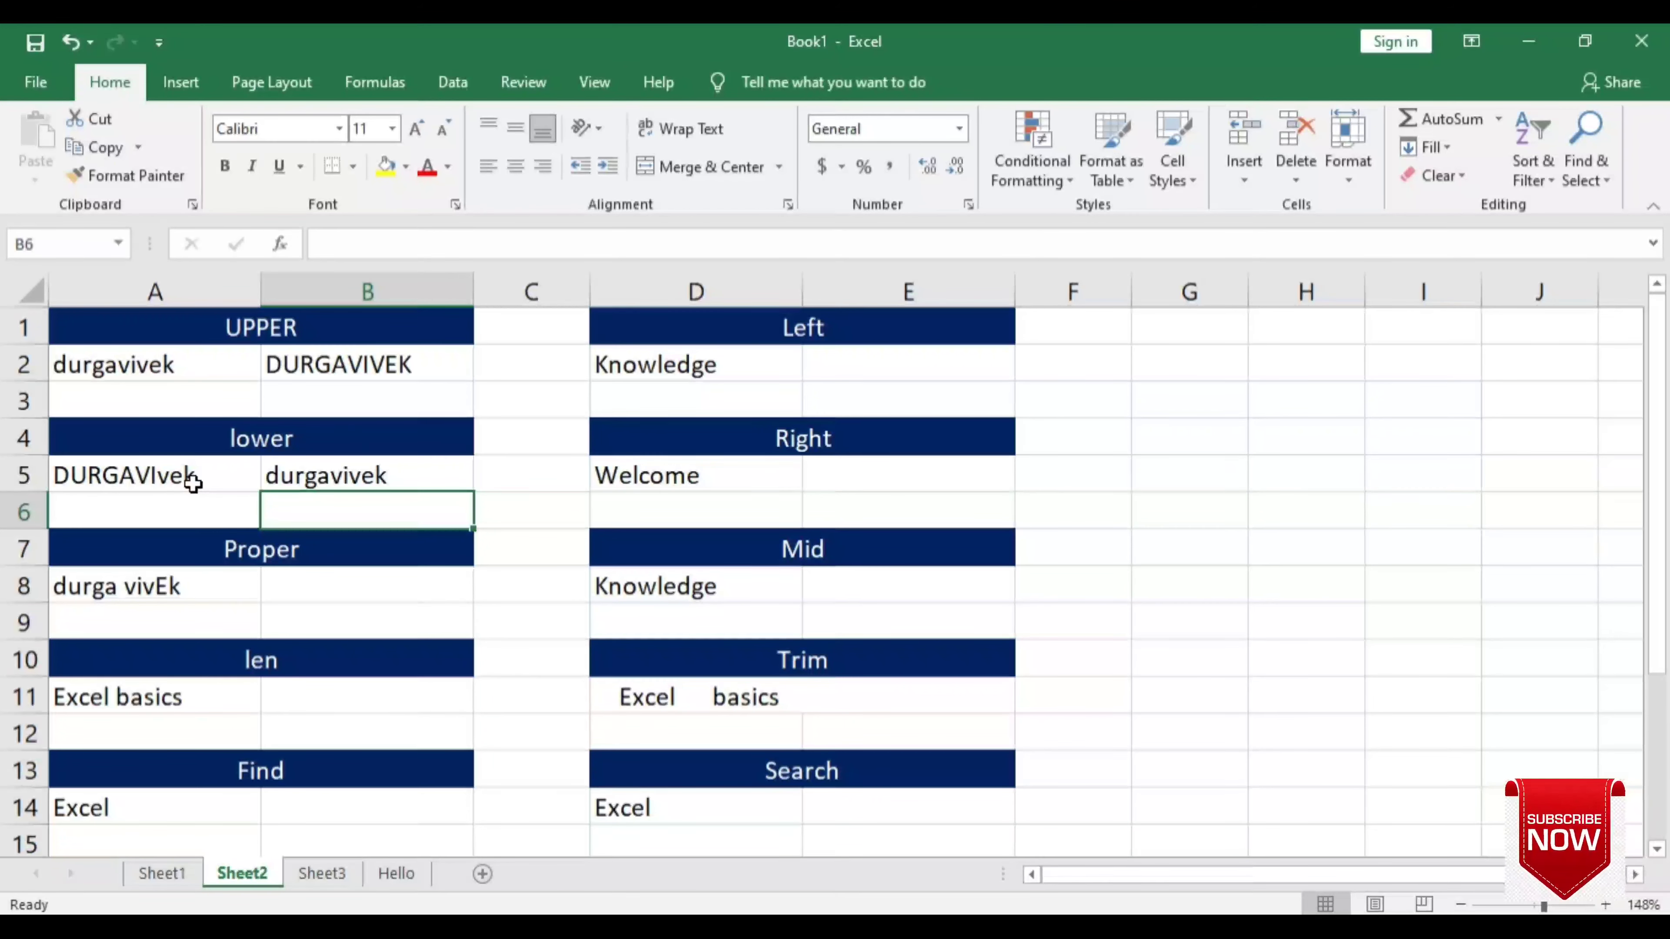
pyautogui.click(311, 484)
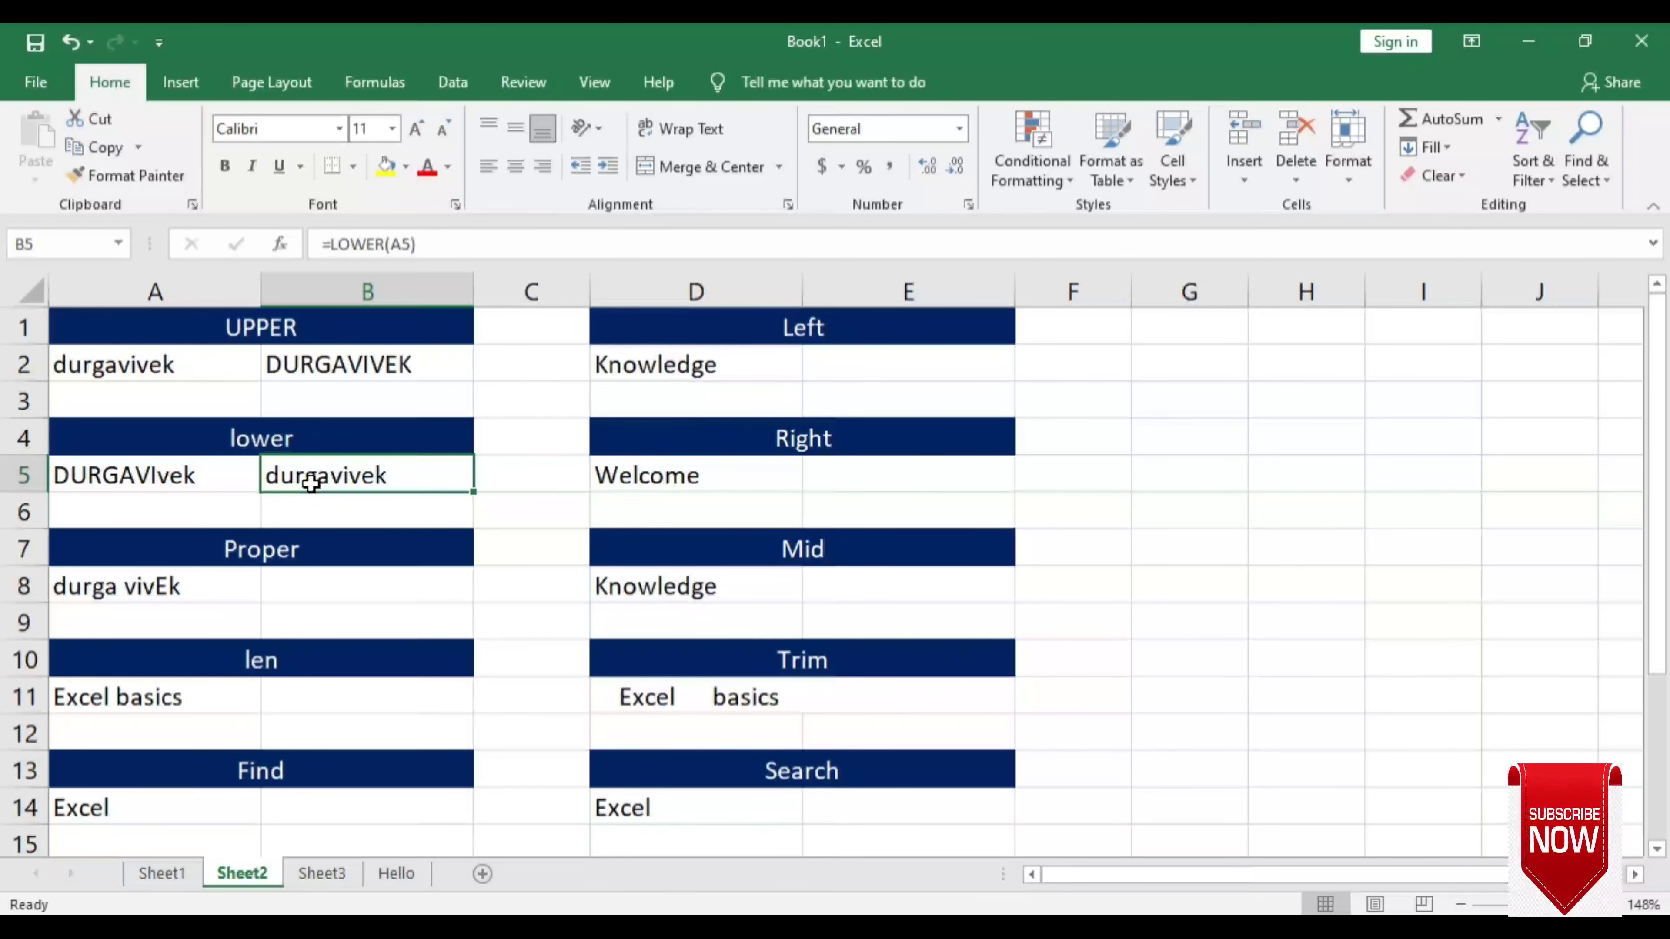
pyautogui.click(322, 595)
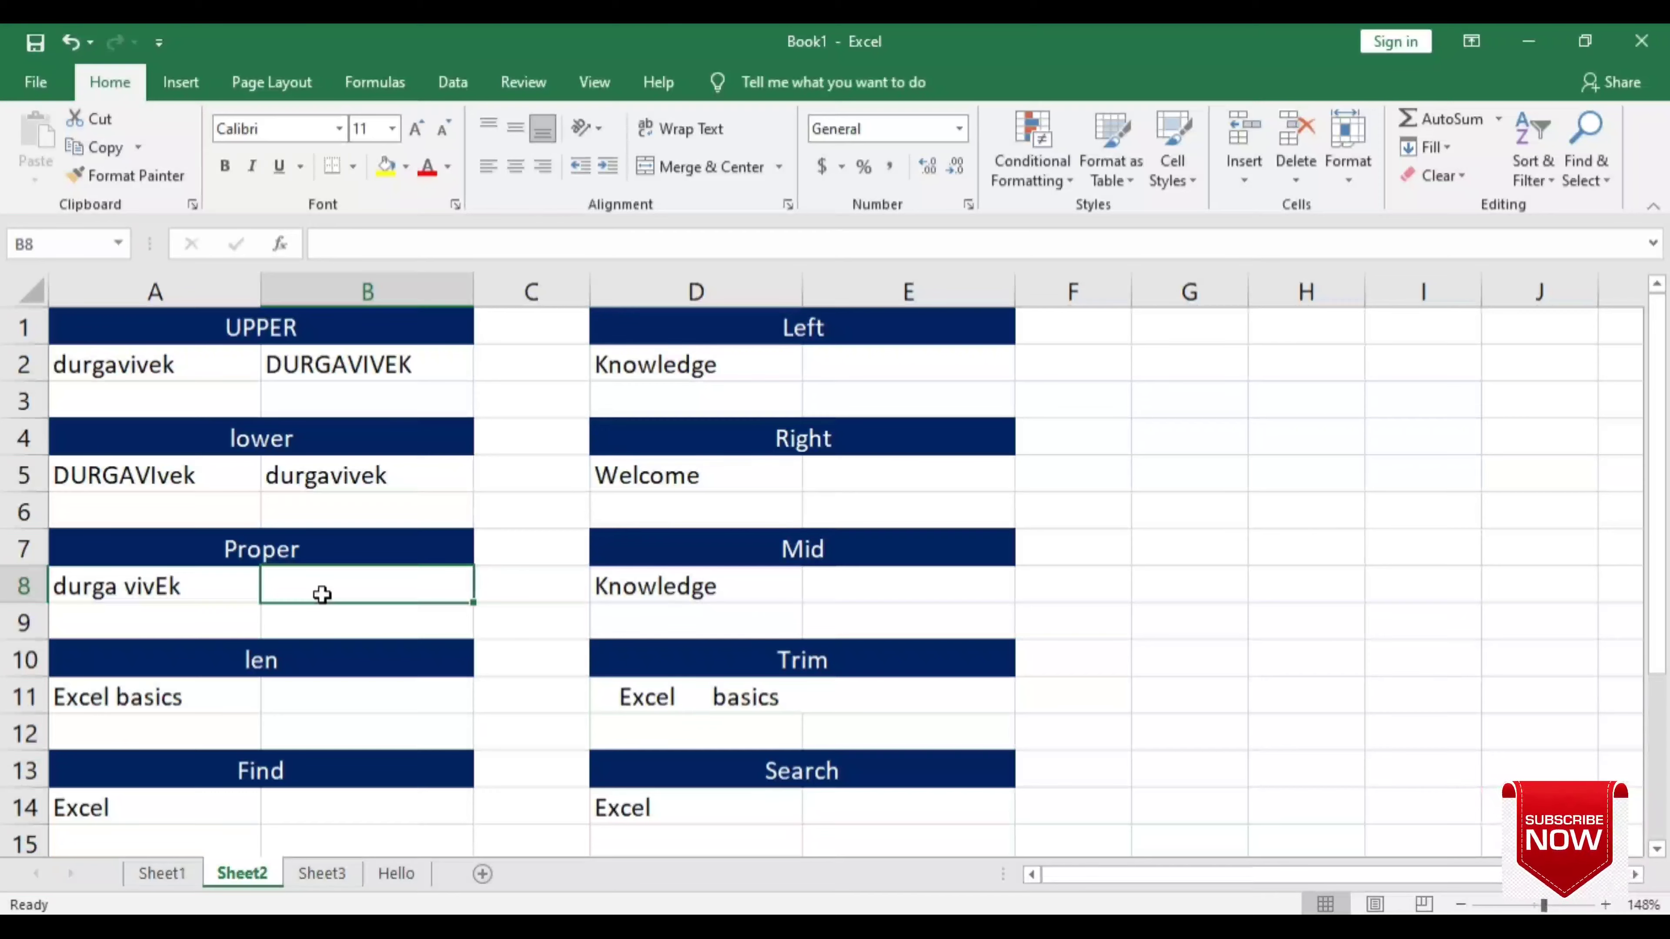
pyautogui.write('=prop')
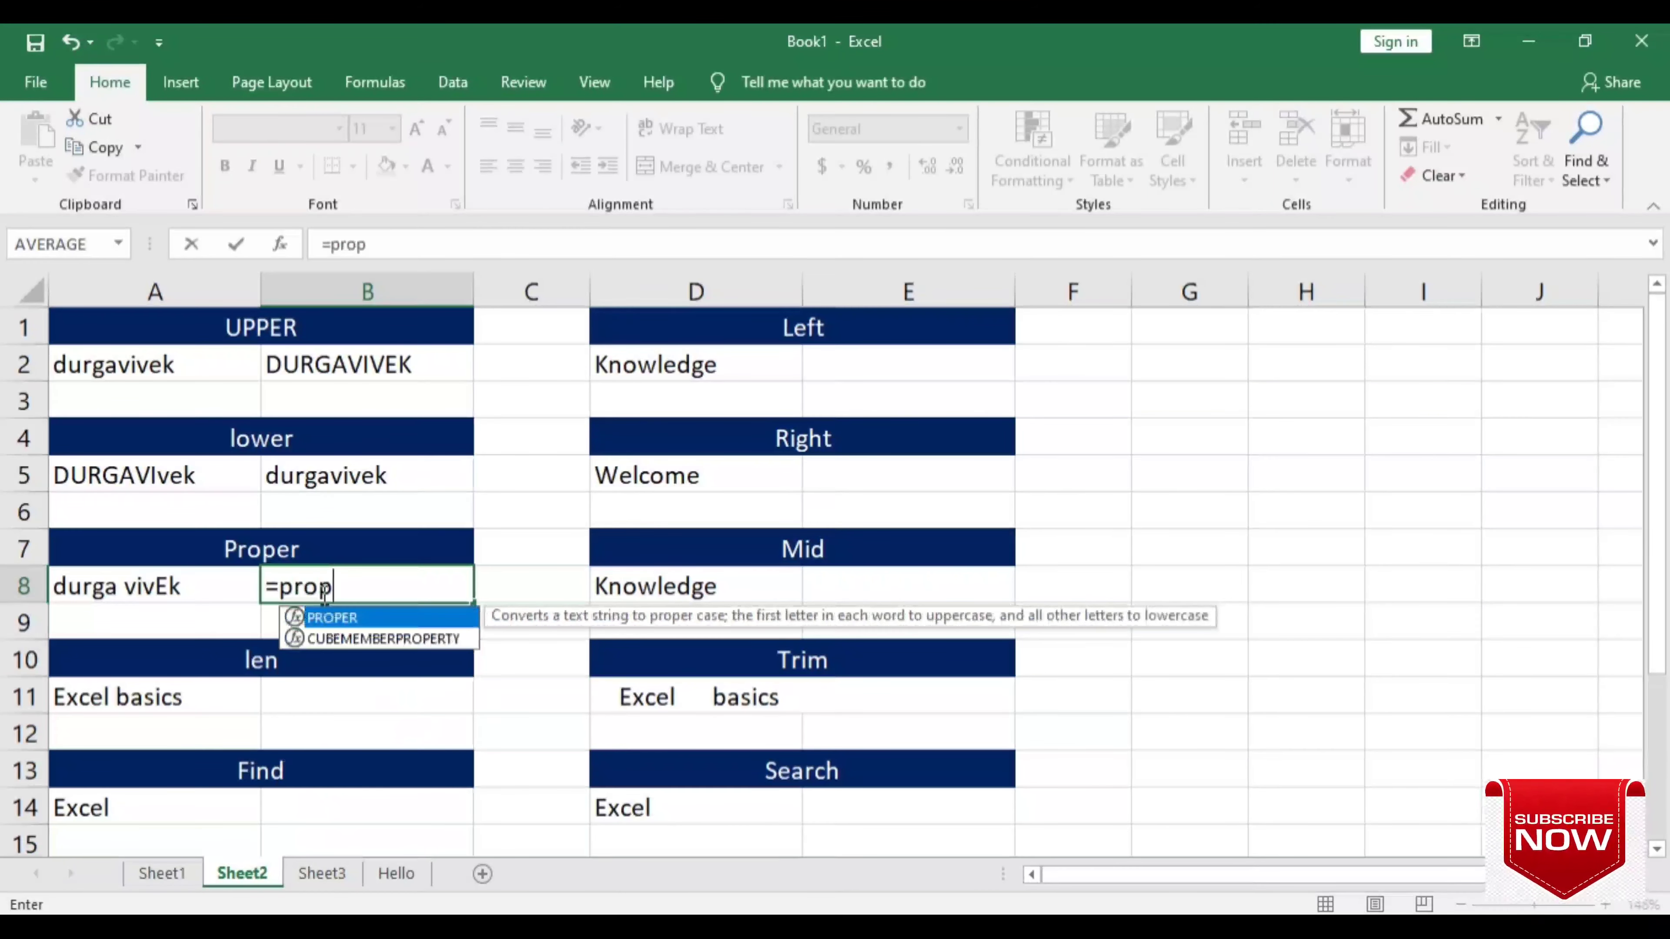
pyautogui.write('e')
pyautogui.press('Tab')
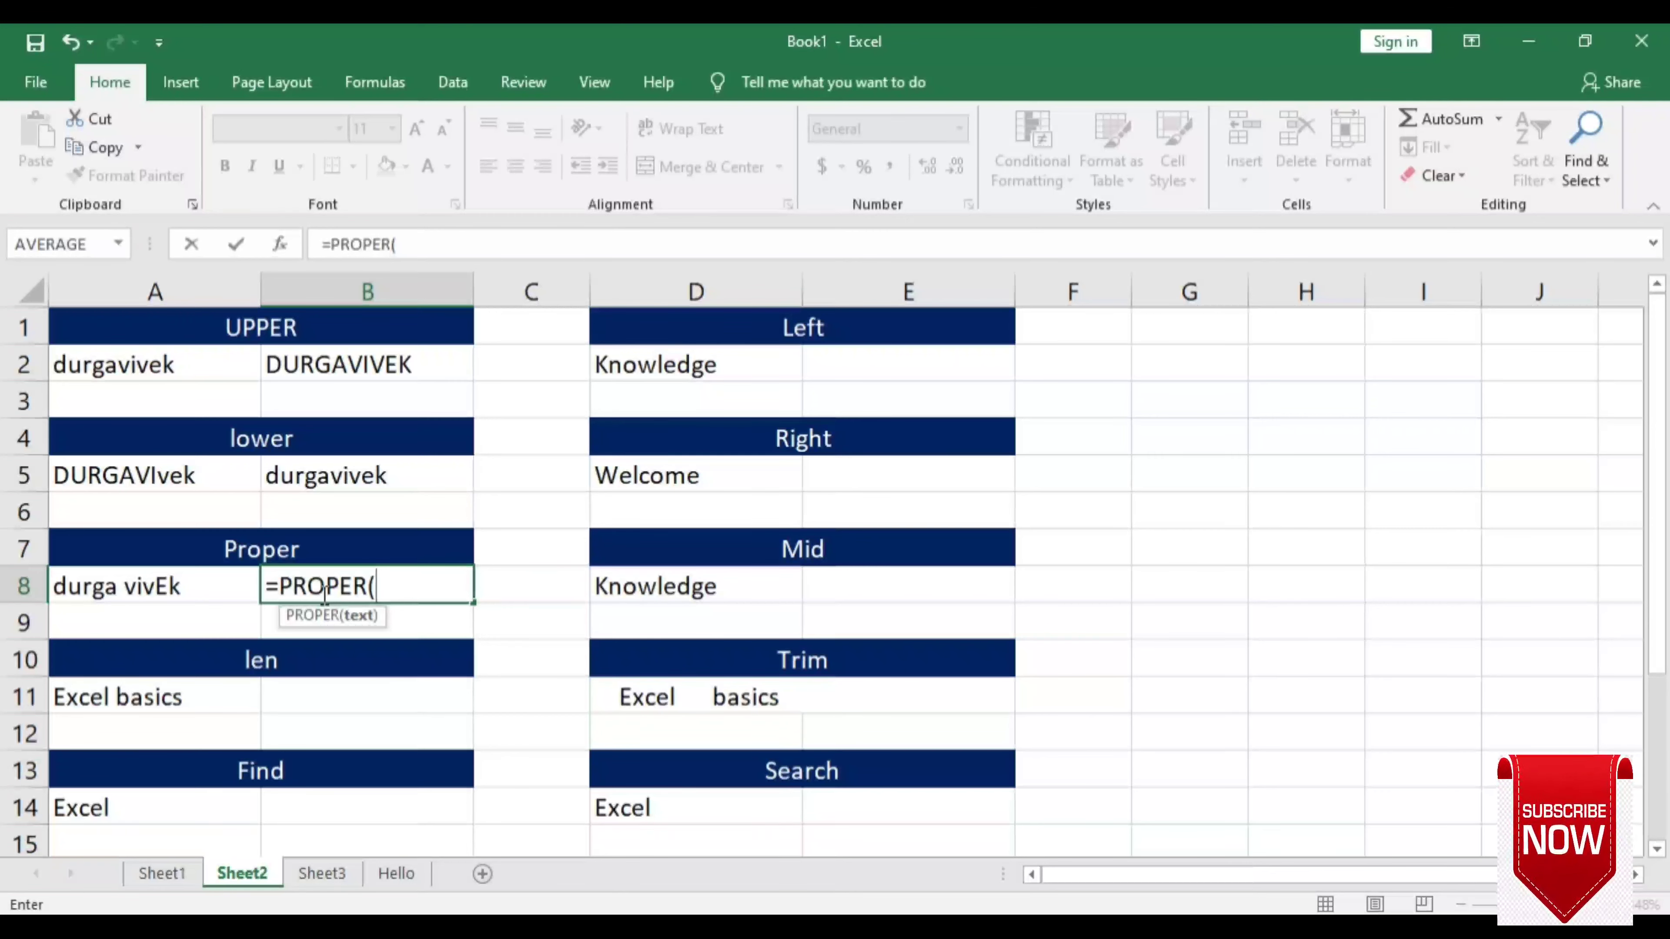
pyautogui.click(215, 595)
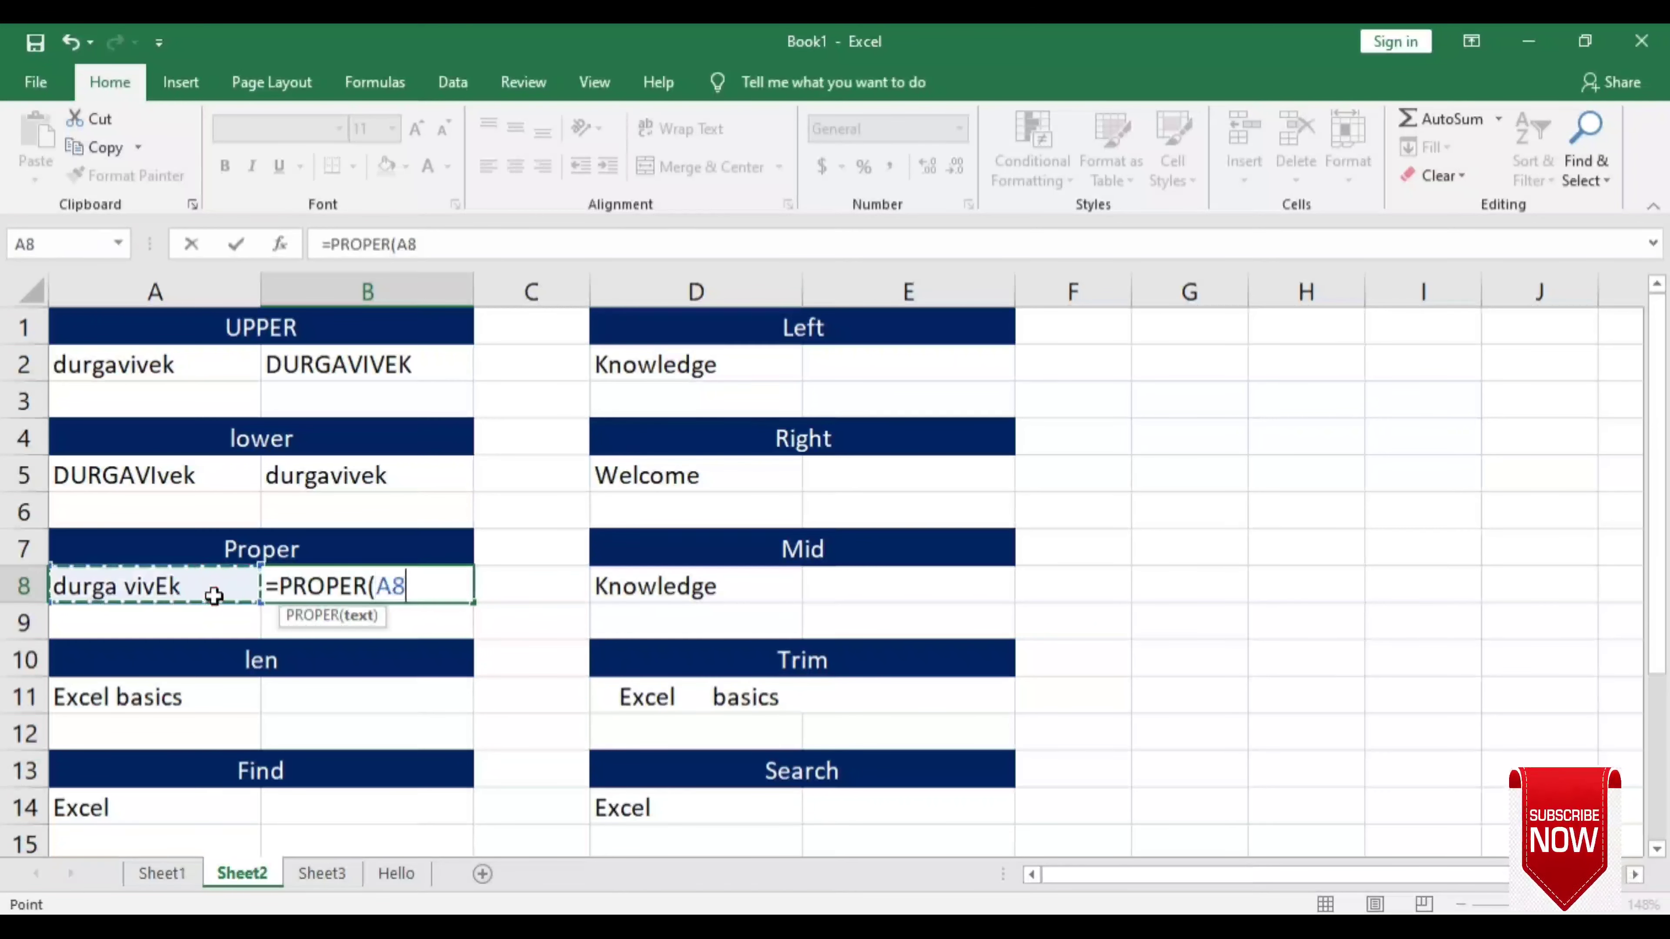
pyautogui.write(')')
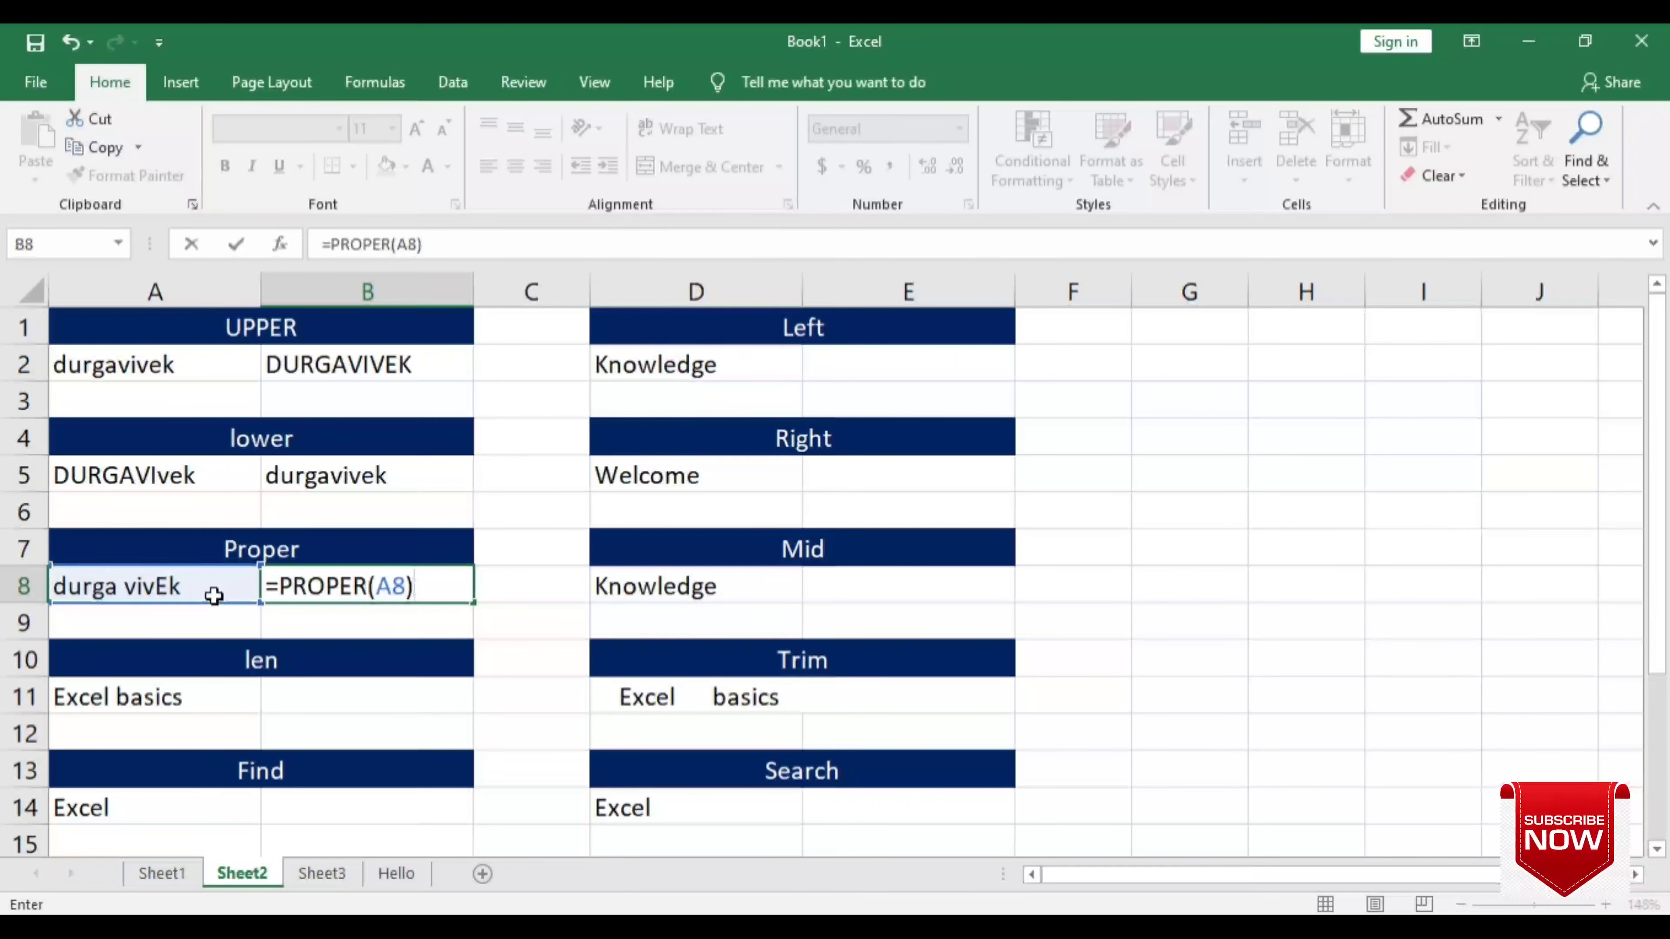
pyautogui.press('Return')
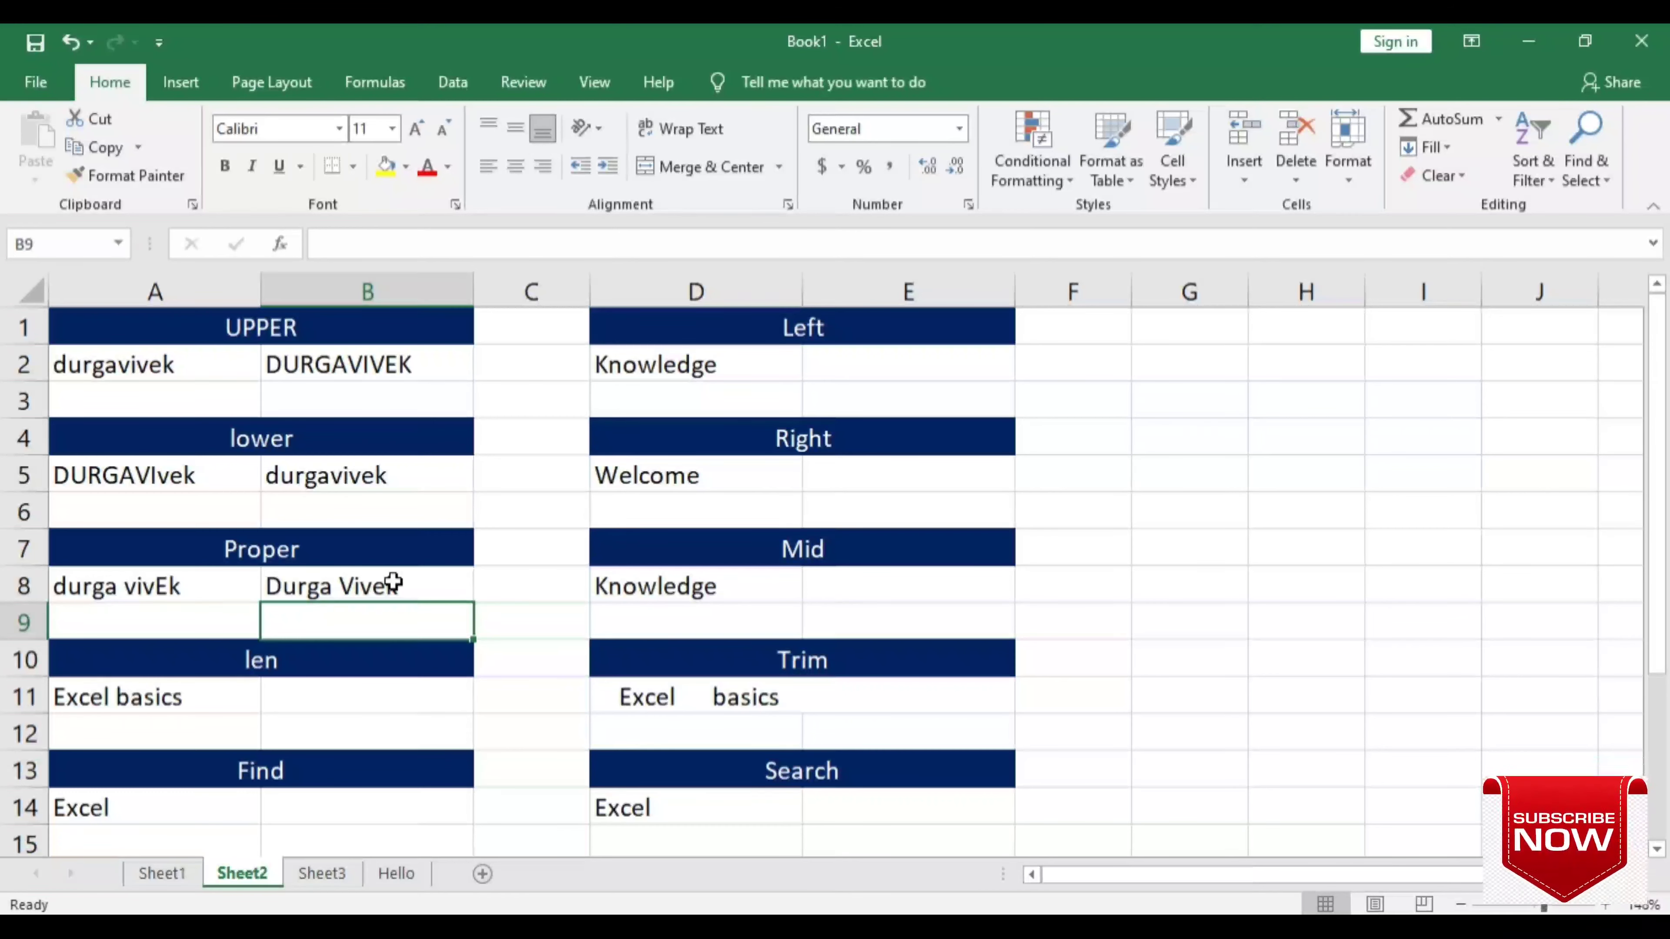
pyautogui.click(339, 575)
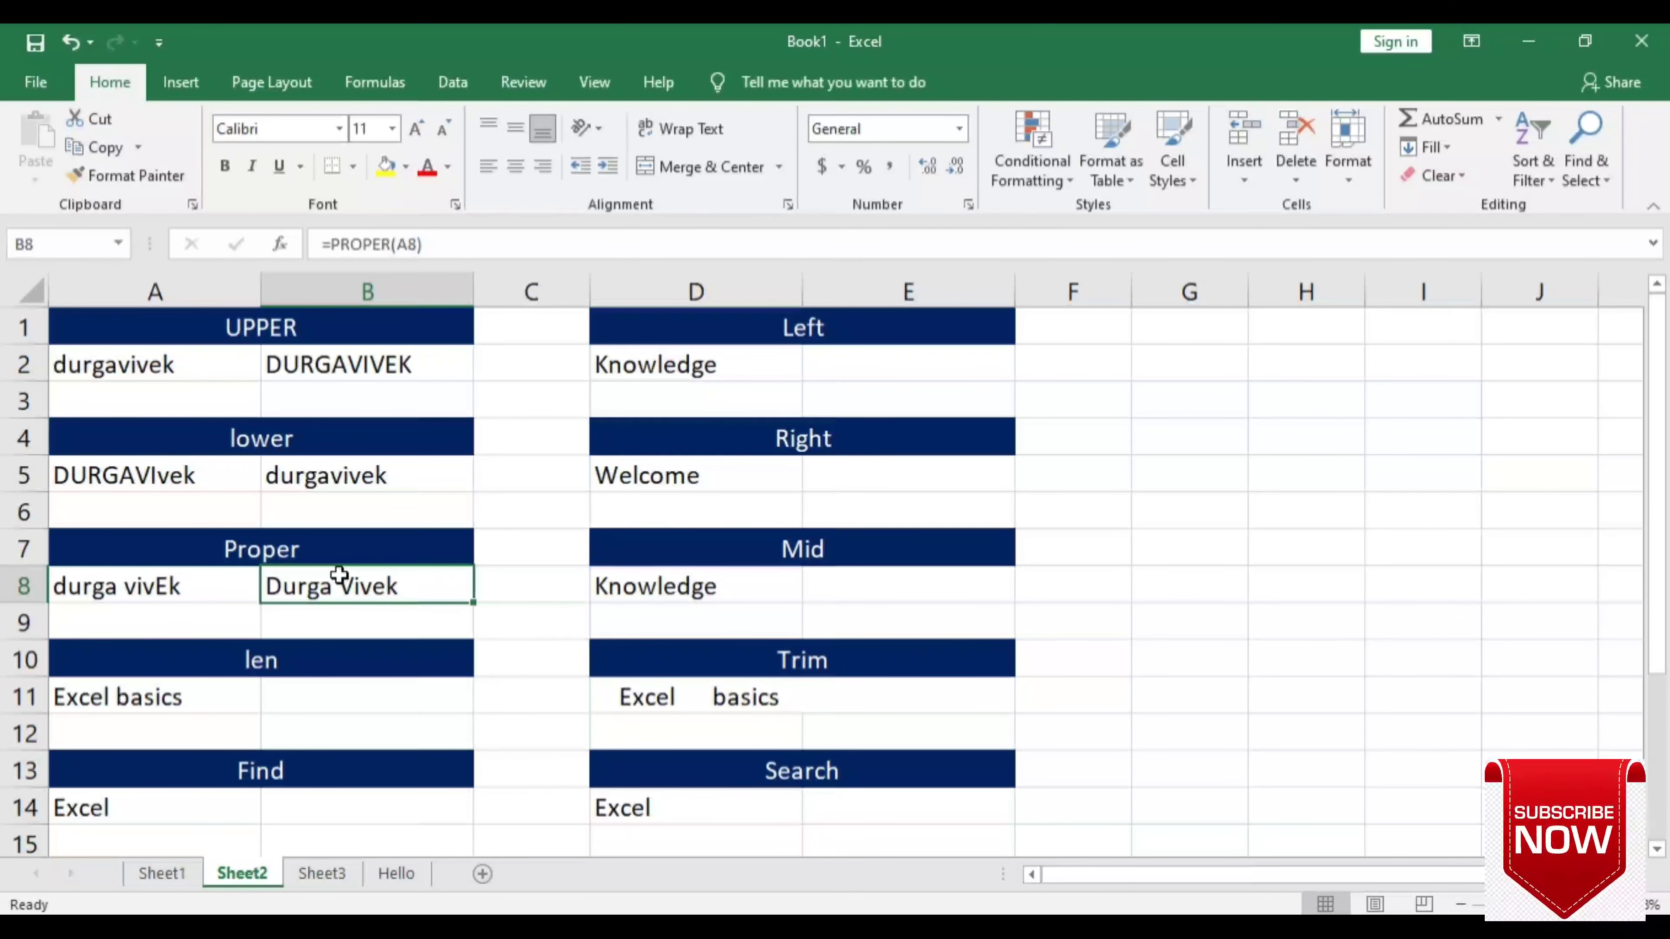
pyautogui.click(339, 701)
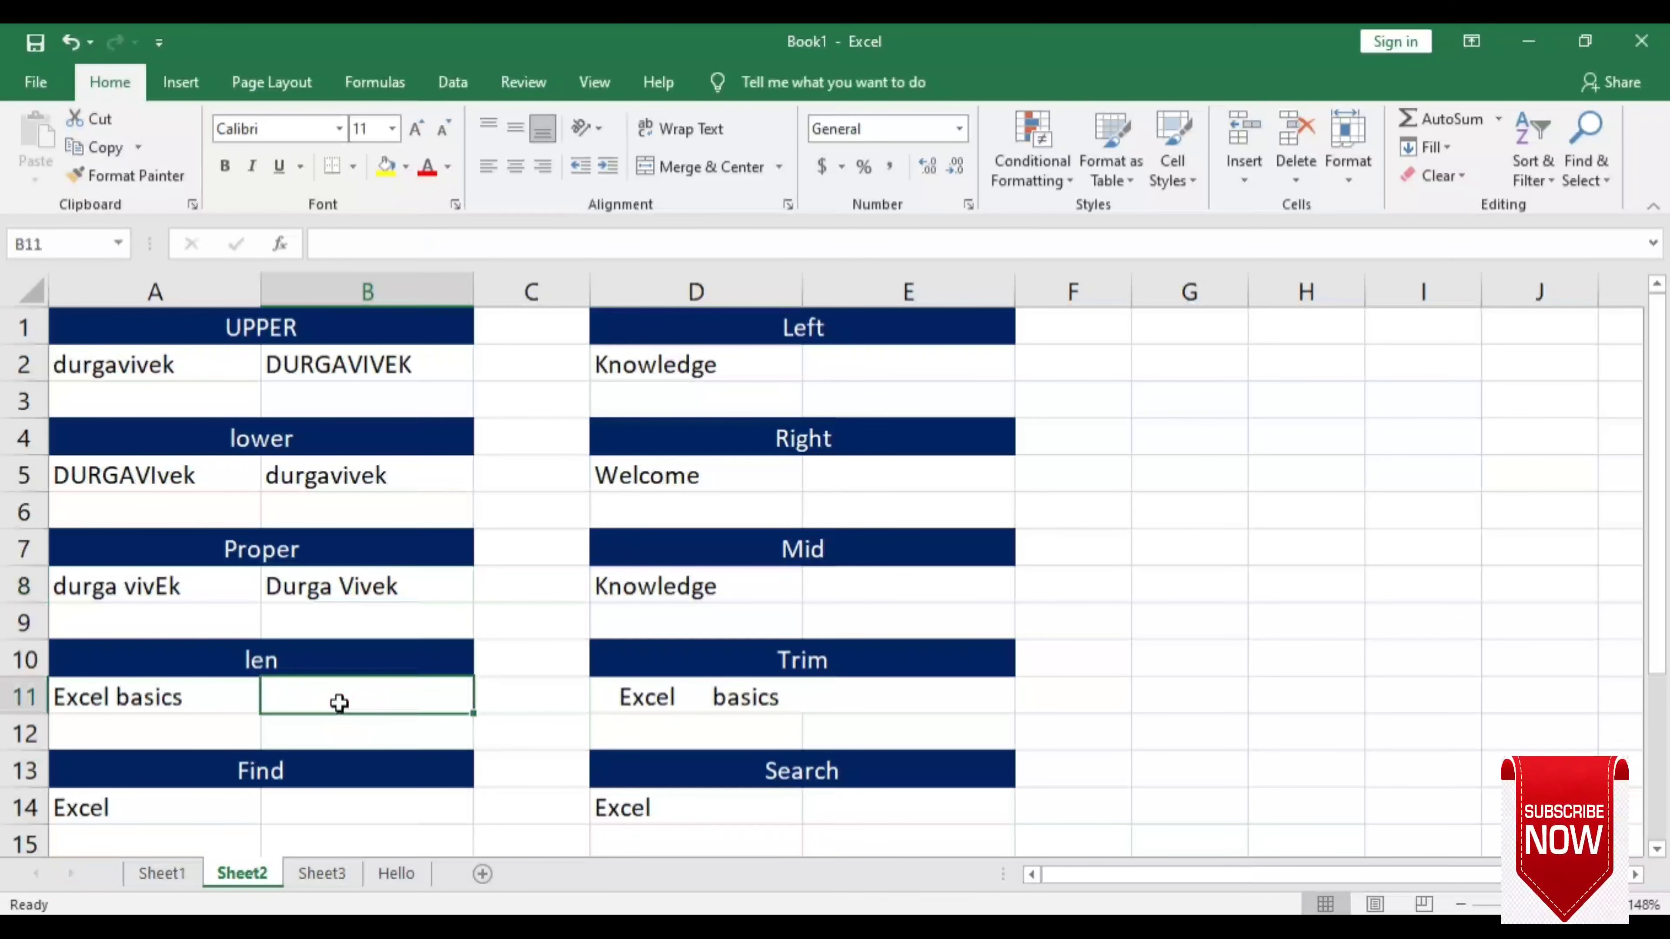
# - Enter =LEN(A11) in B11 and compare the result 12 with the source text
pyautogui.write('=')
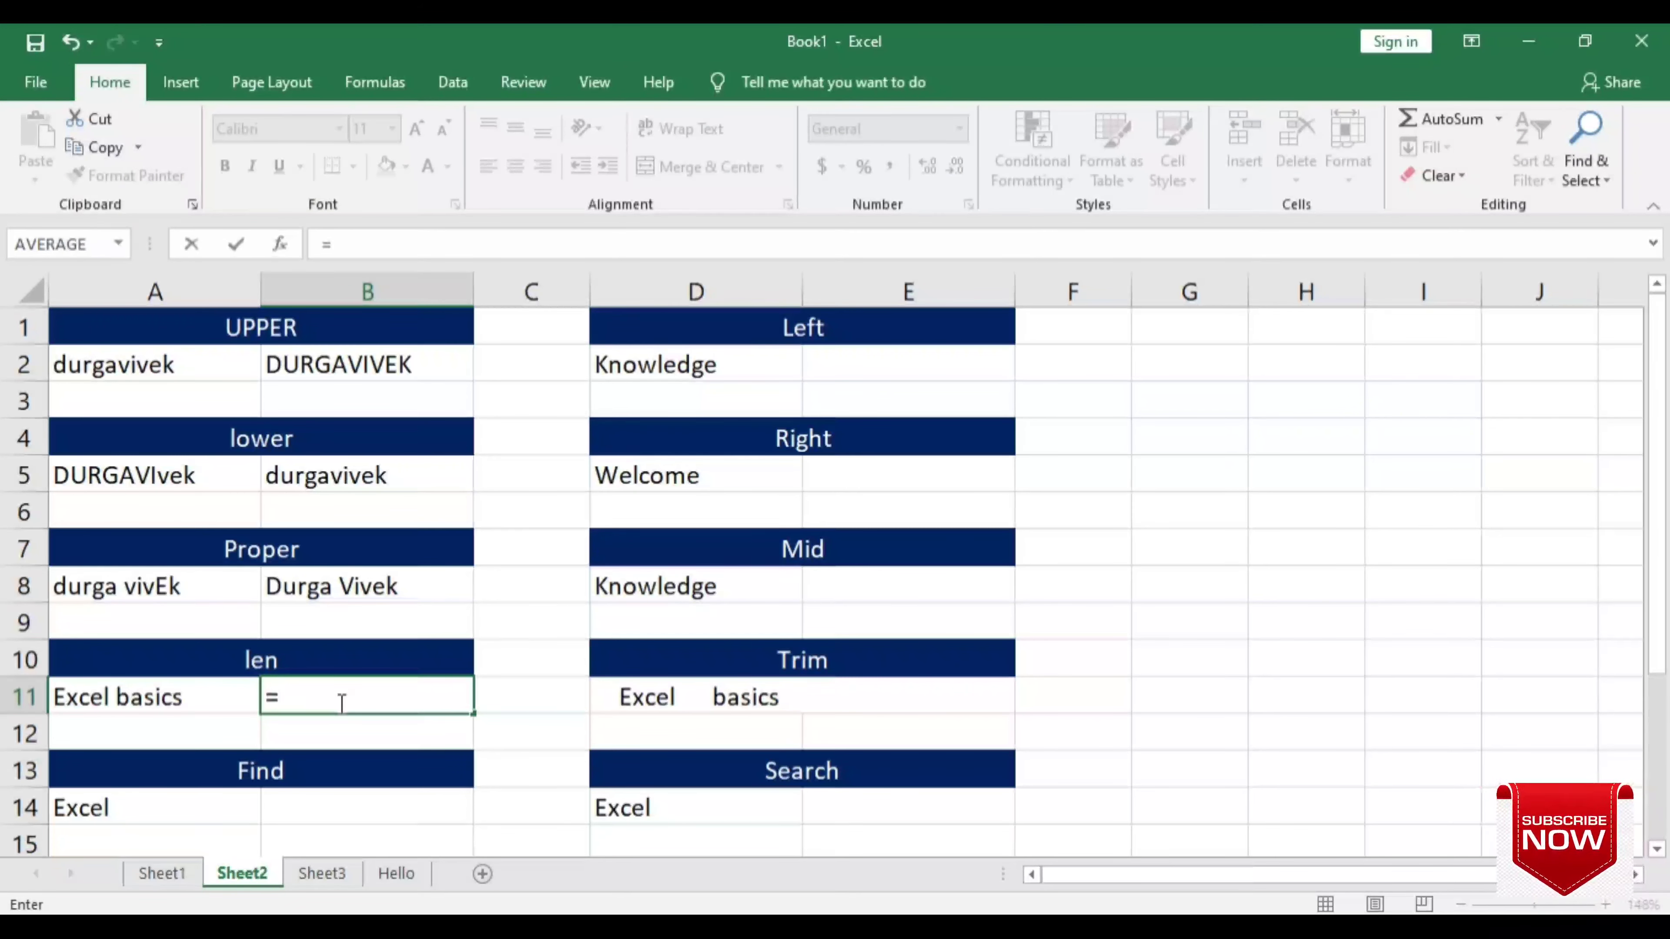
pyautogui.write('len')
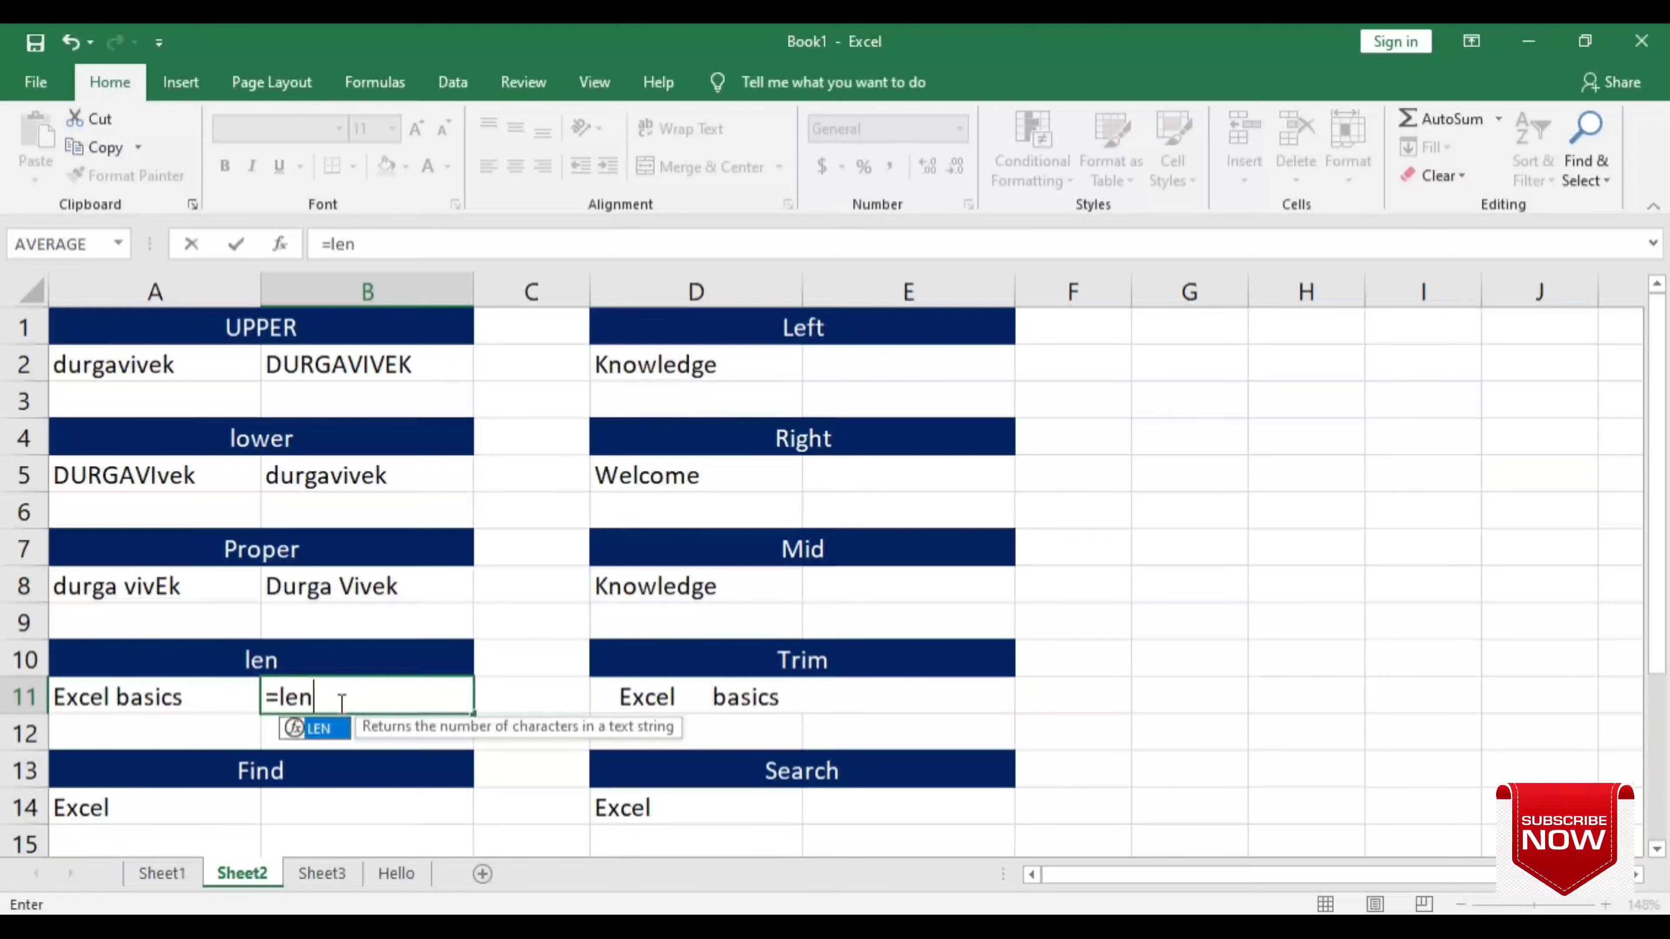
pyautogui.press('Tab')
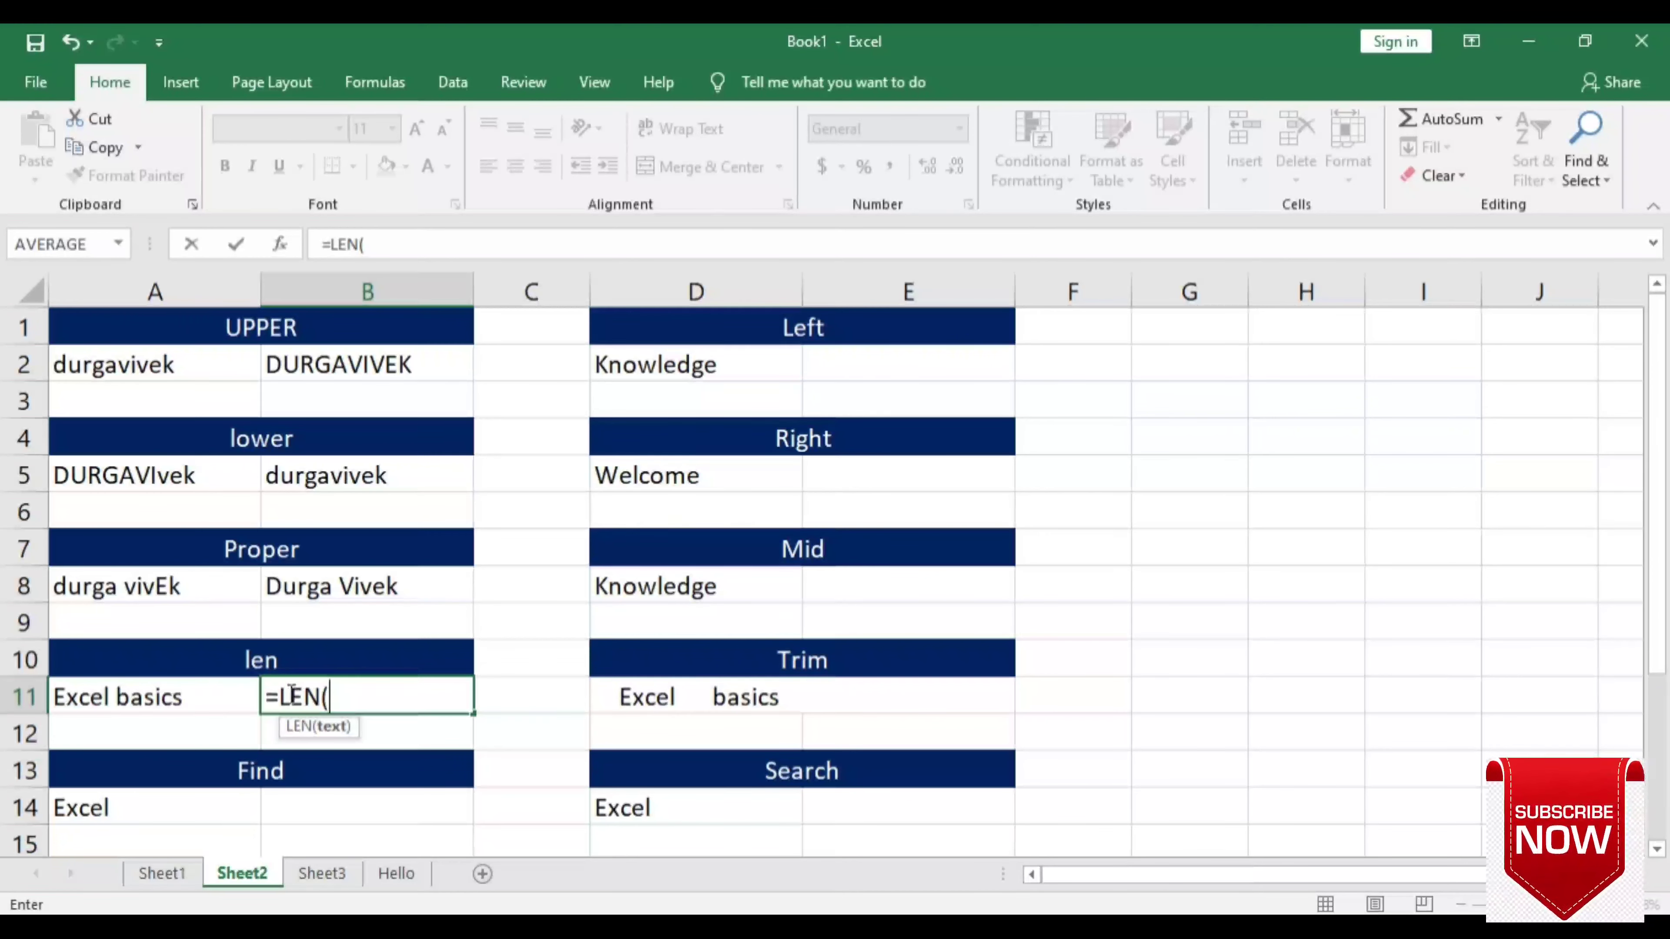
pyautogui.click(190, 691)
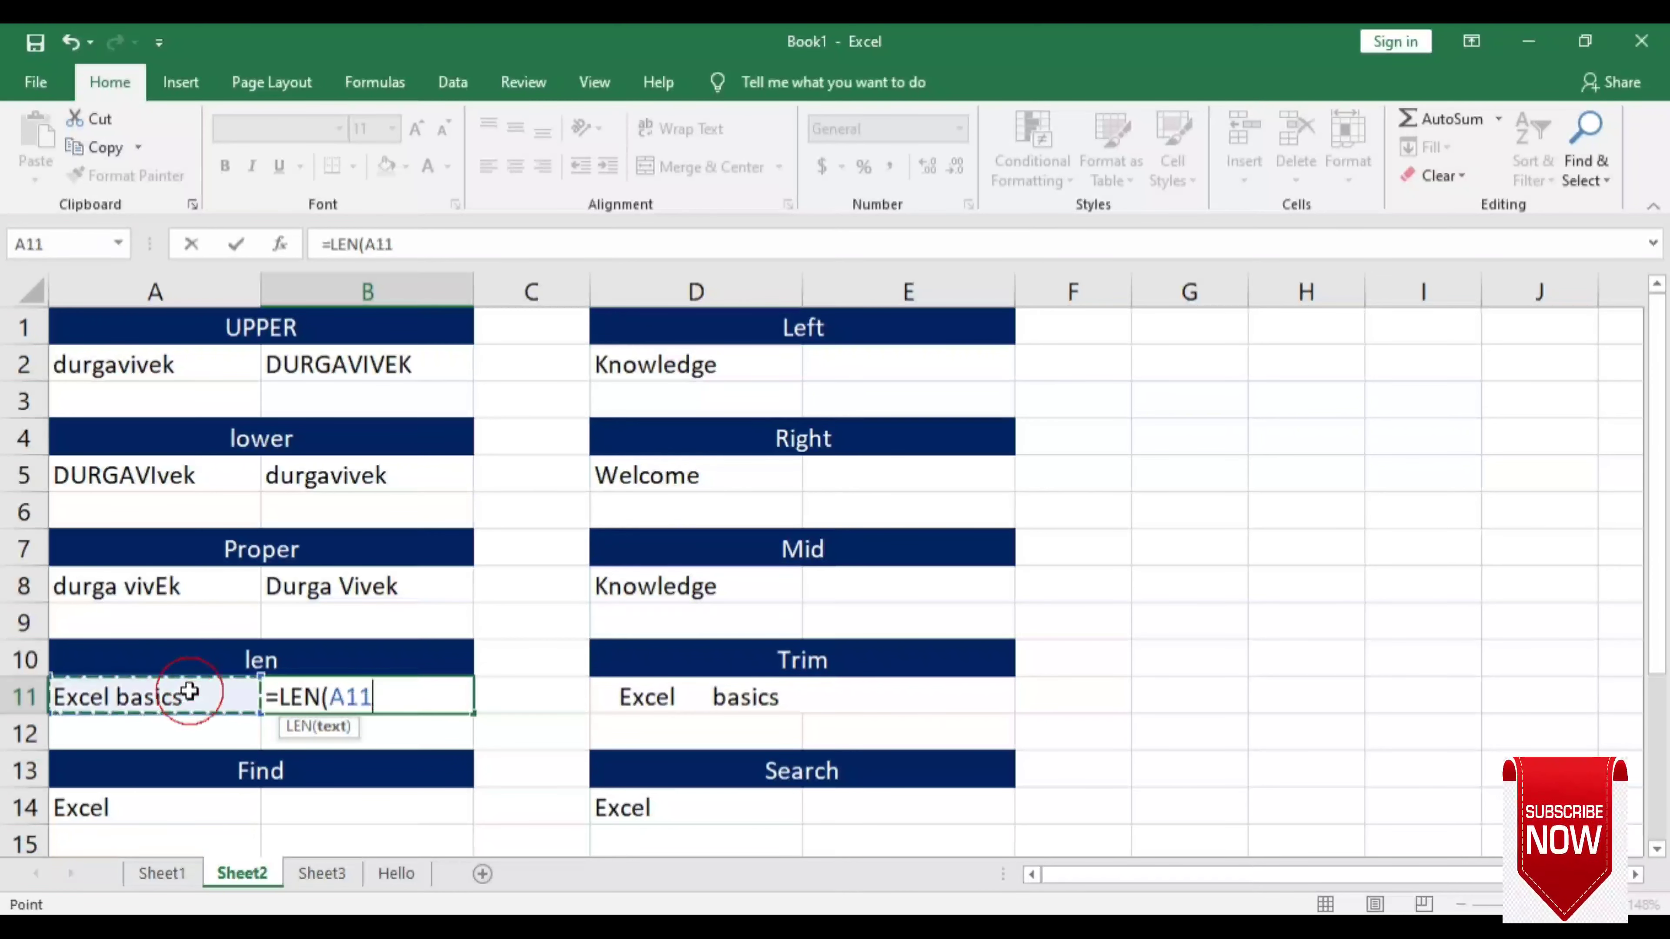
pyautogui.write(')')
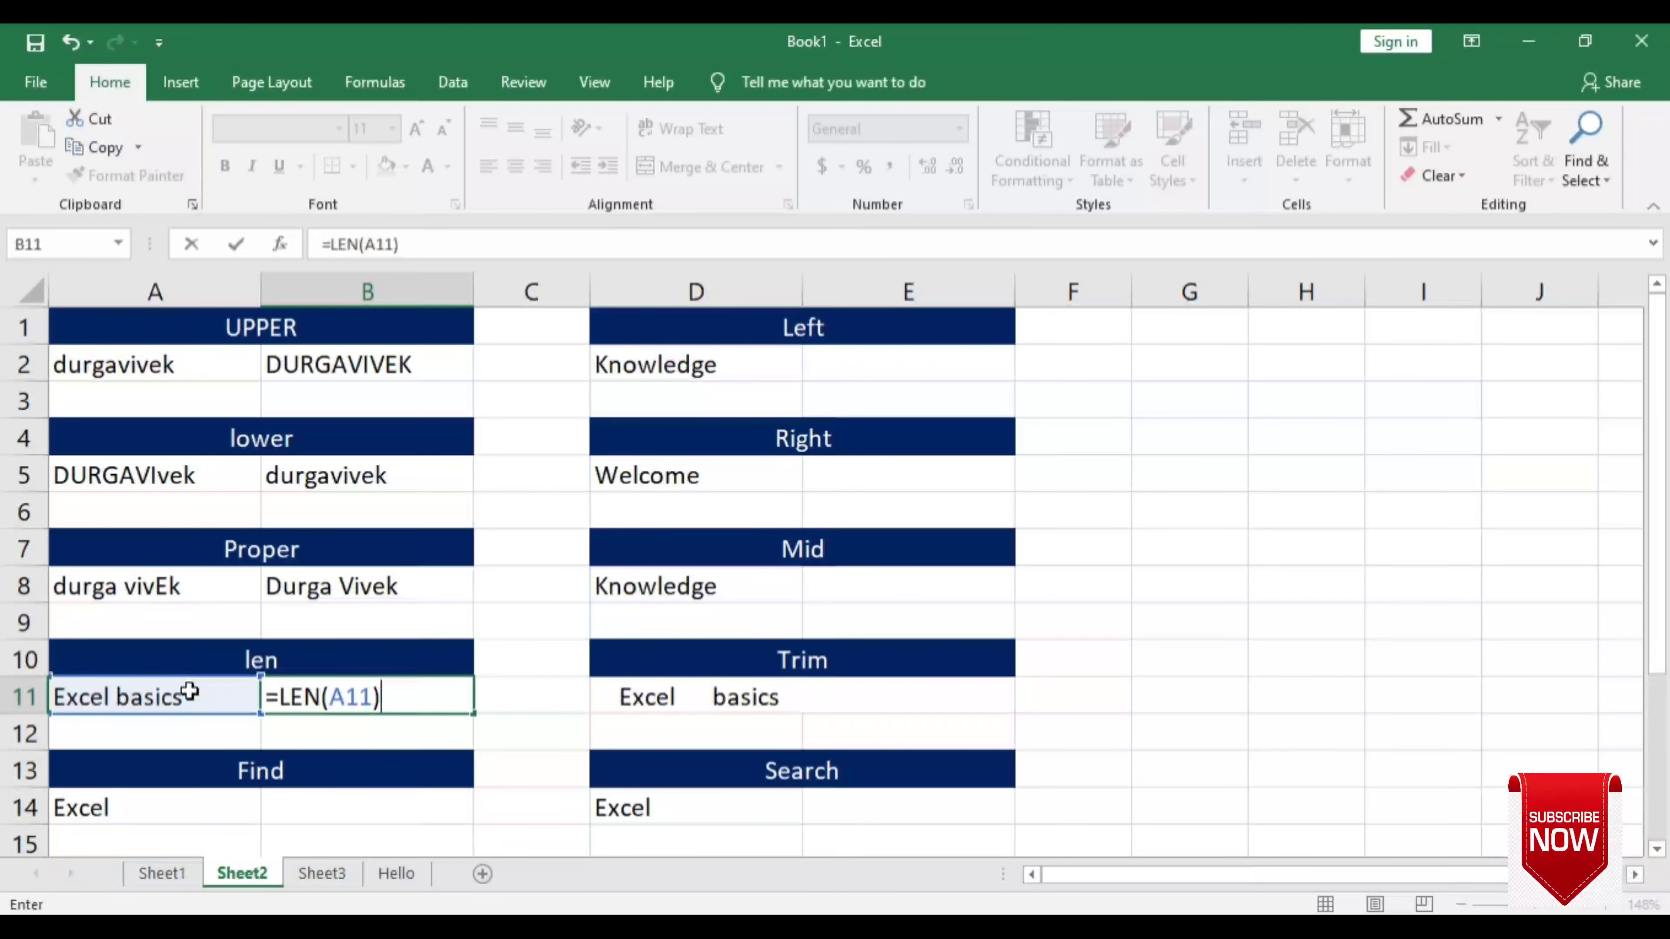
pyautogui.press('Return')
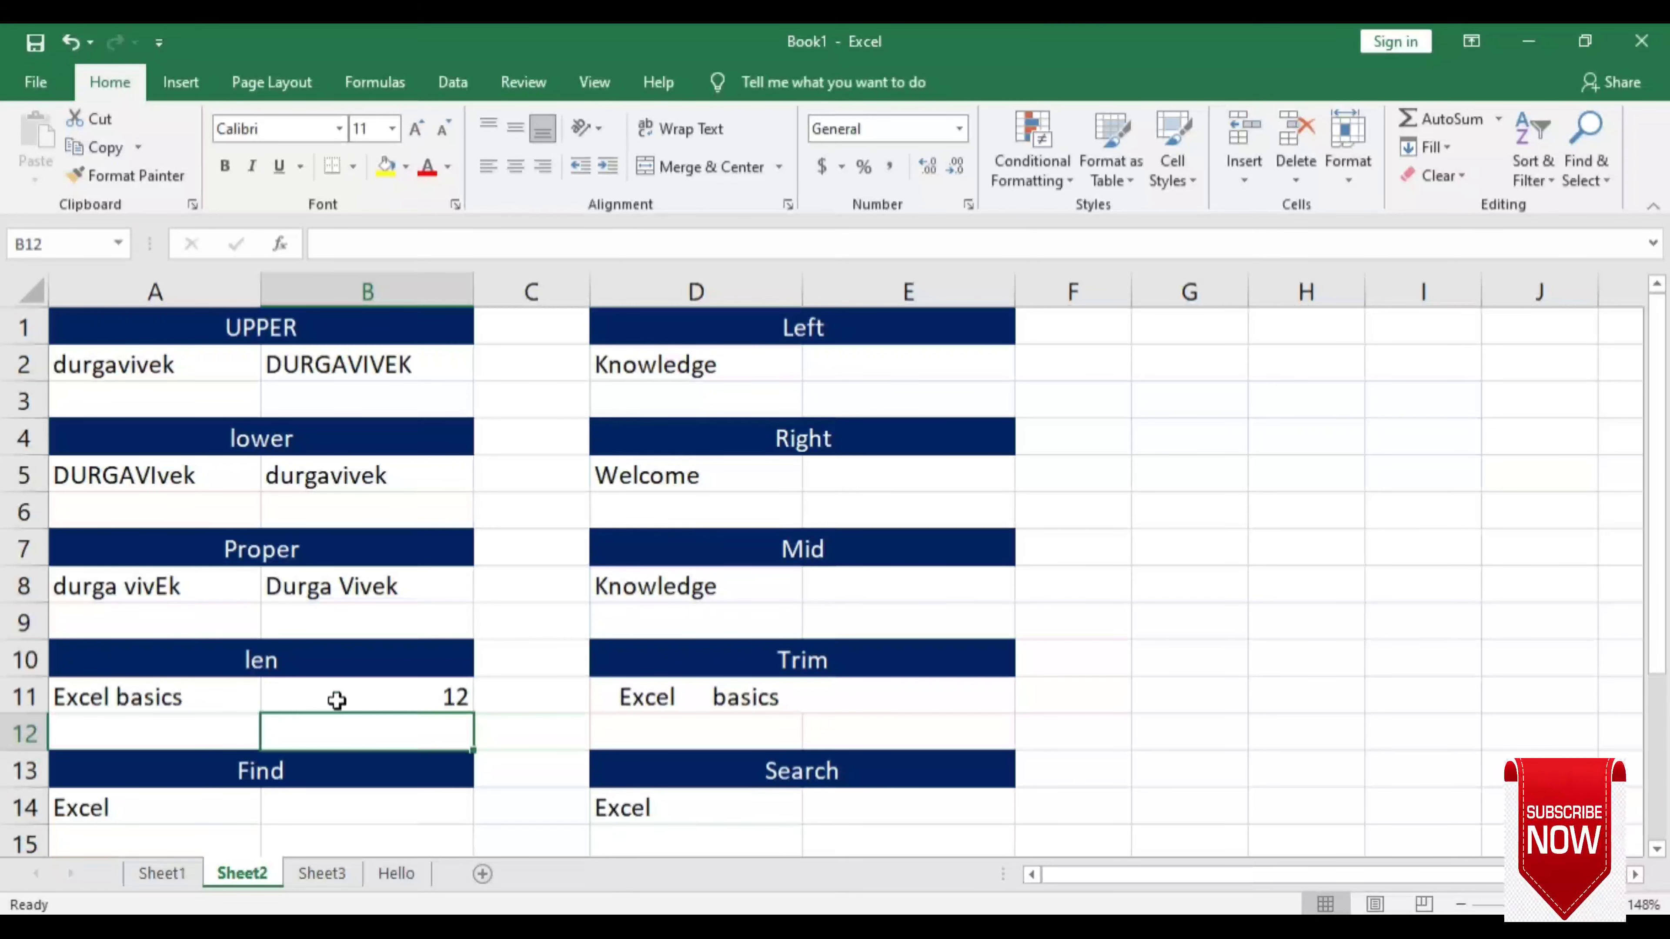
pyautogui.click(375, 699)
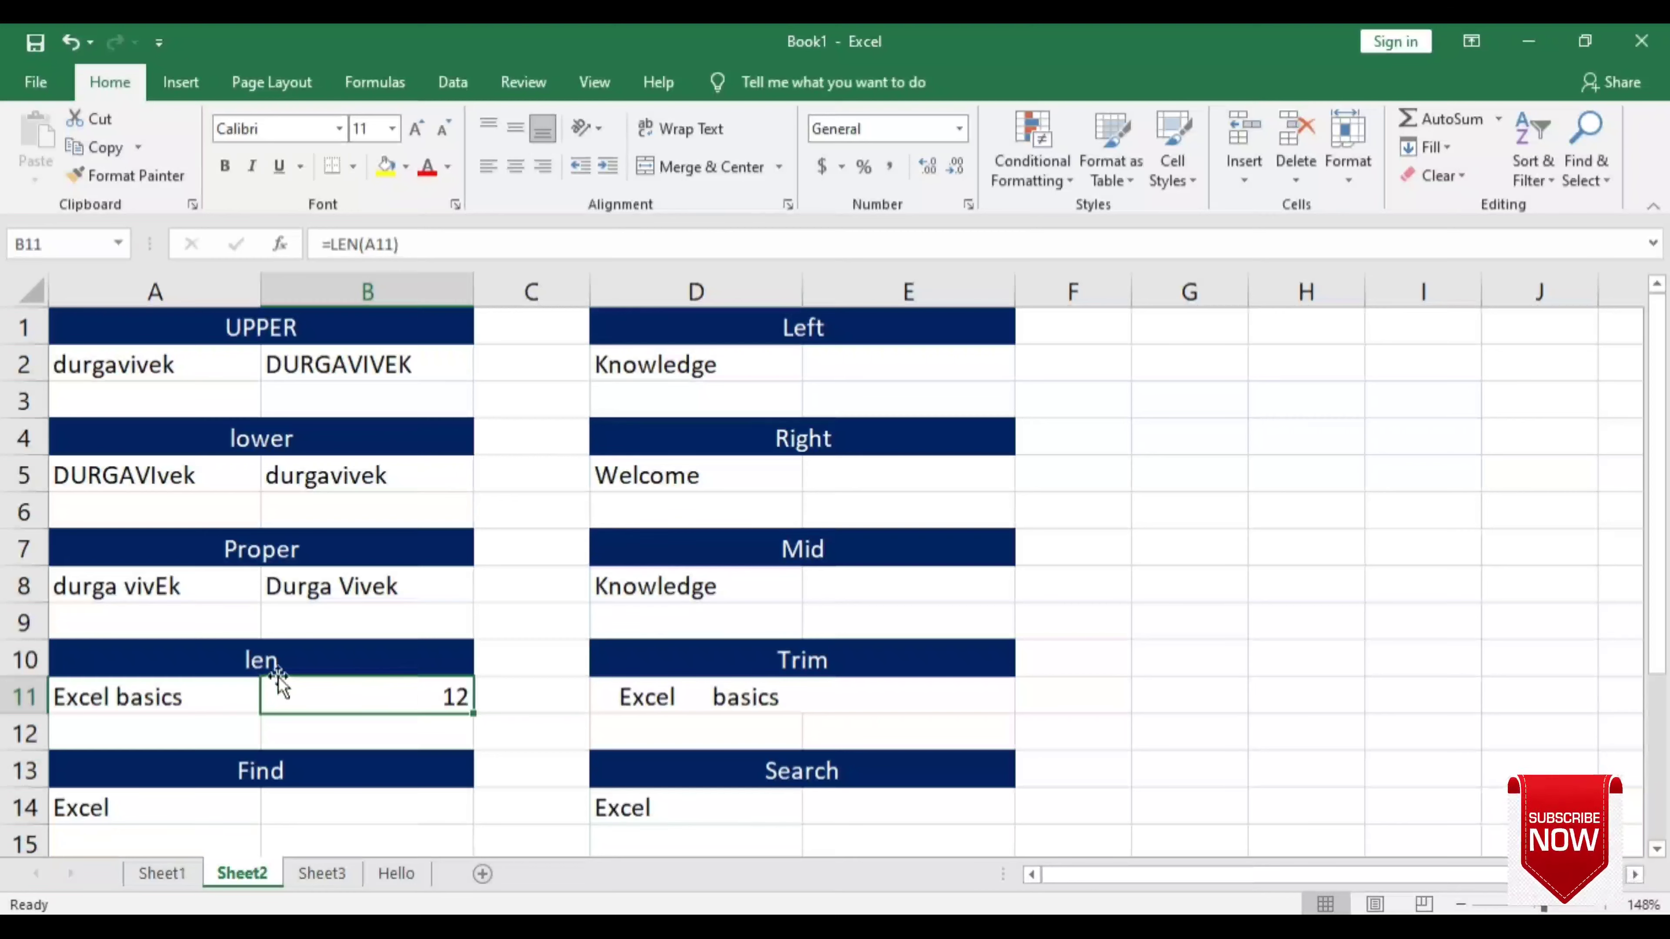
pyautogui.click(76, 702)
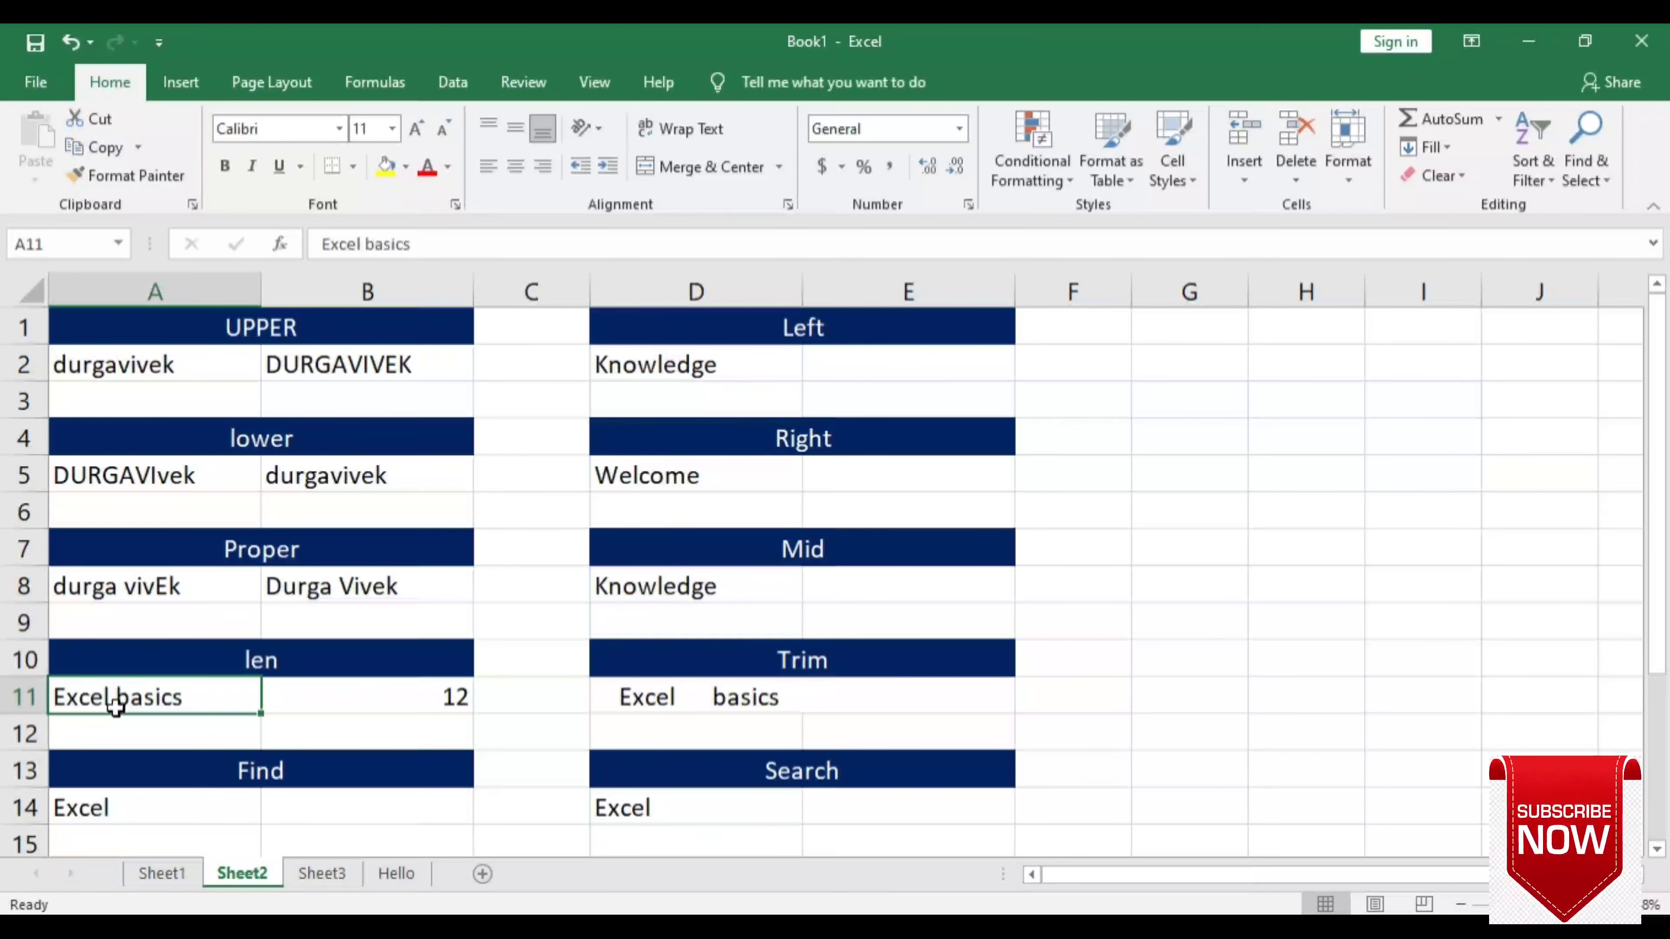
pyautogui.click(401, 698)
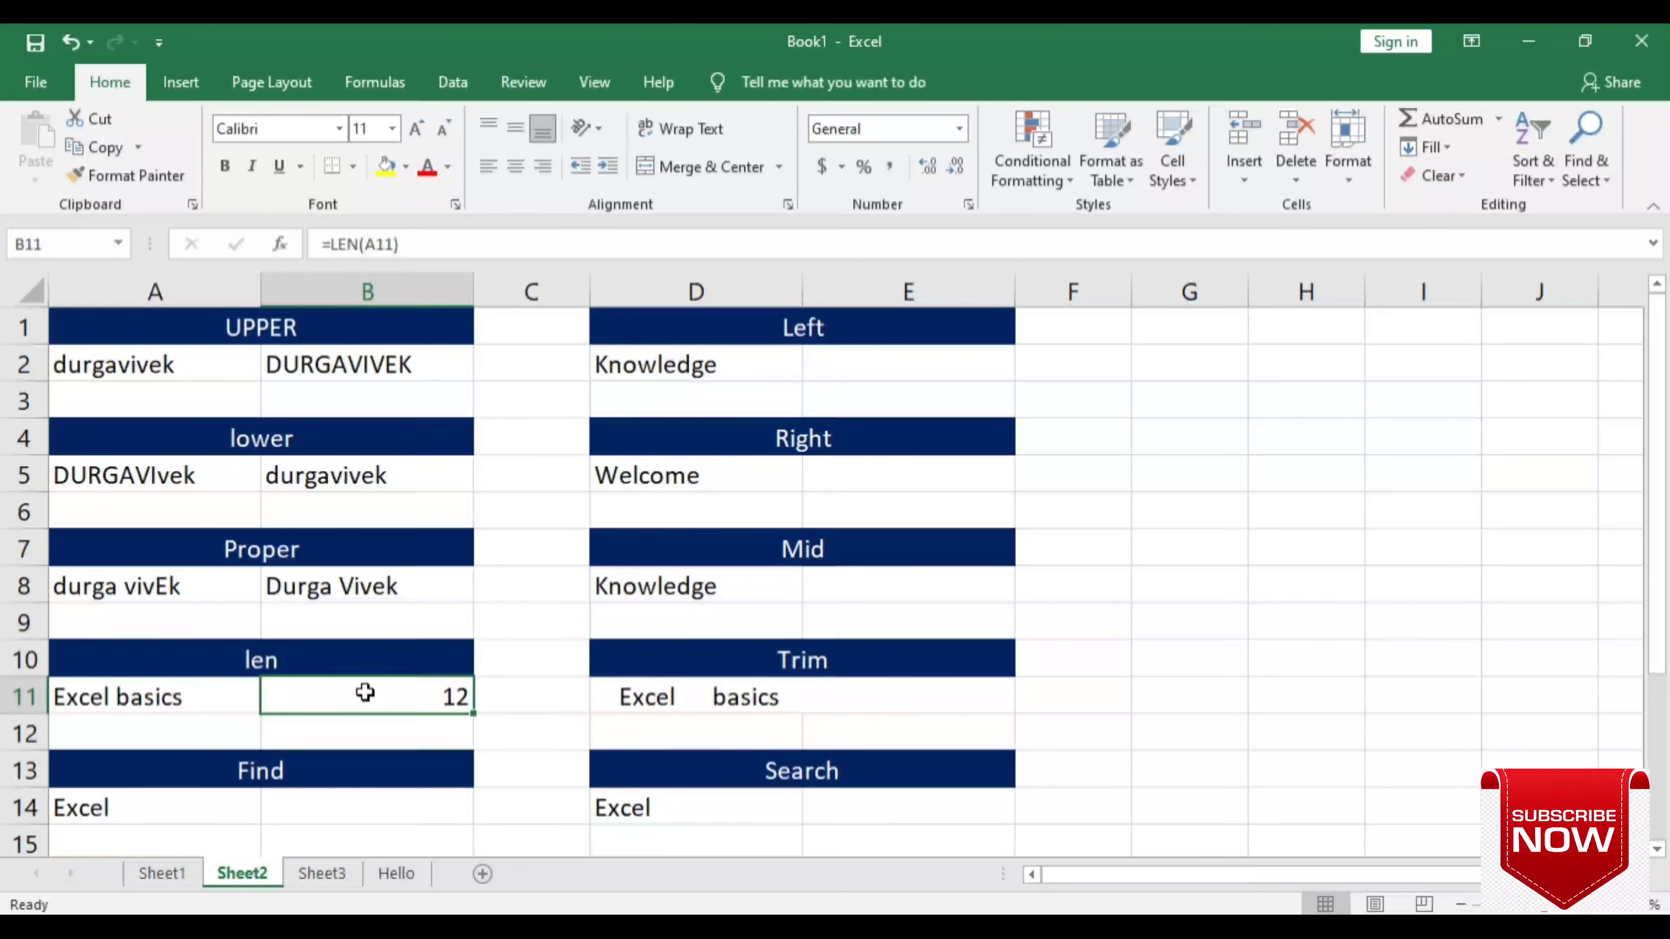
pyautogui.click(862, 365)
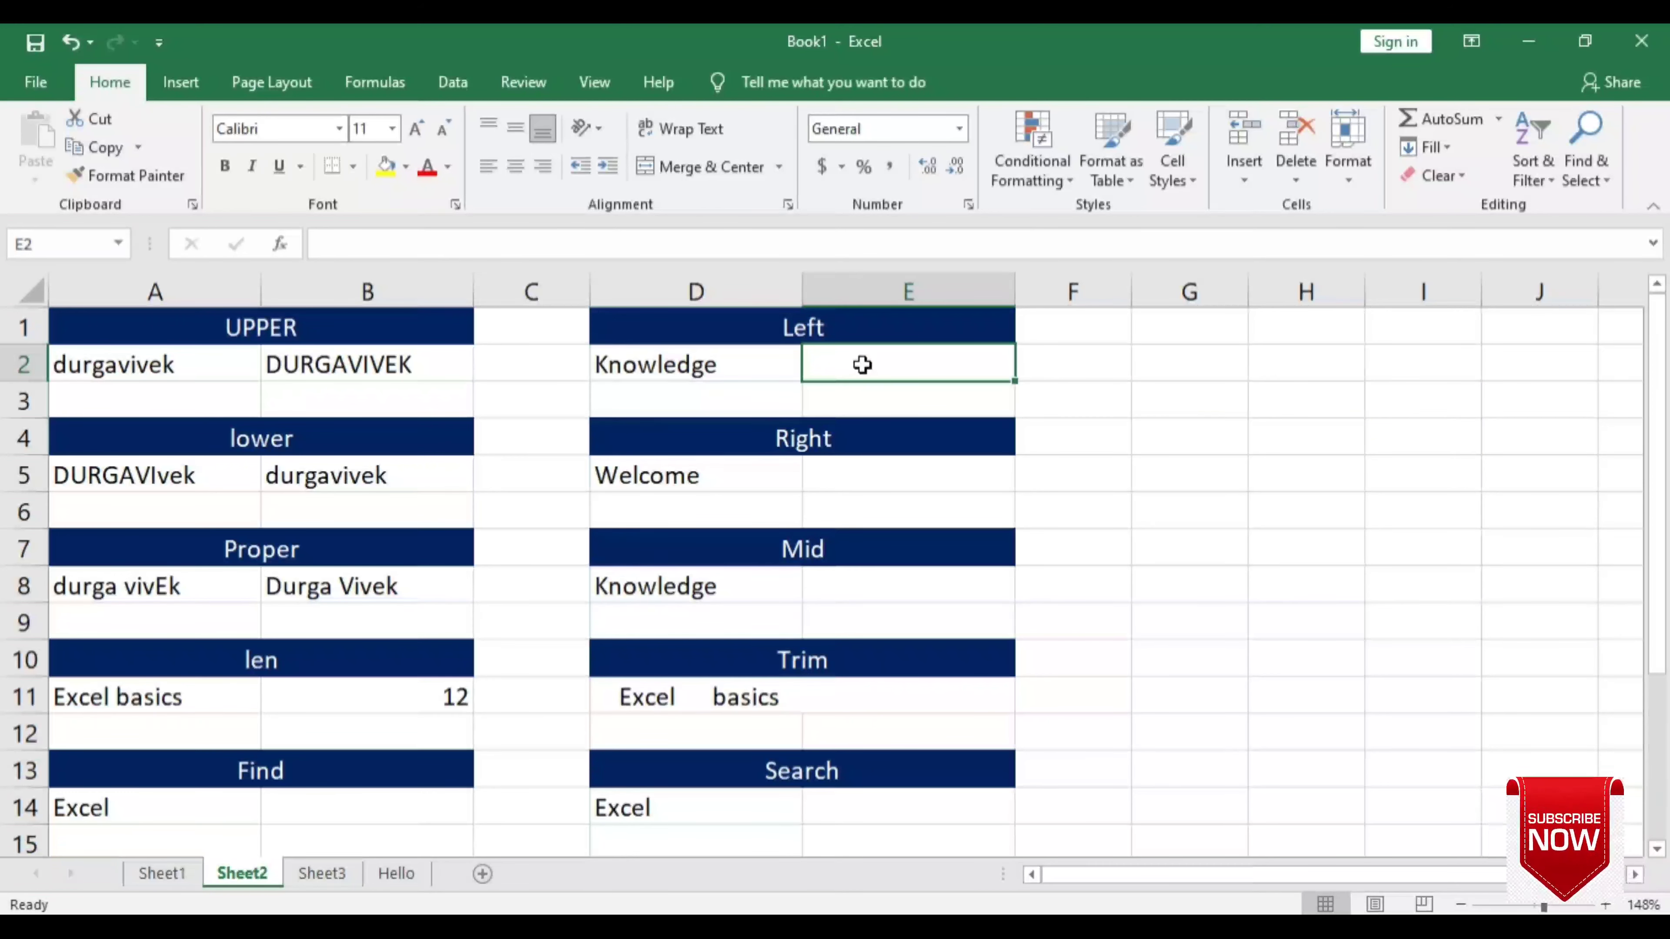
# - Enter =LEFT(D2,4) in E2 to return Know, then recheck the formula
pyautogui.doubleClick(862, 365)
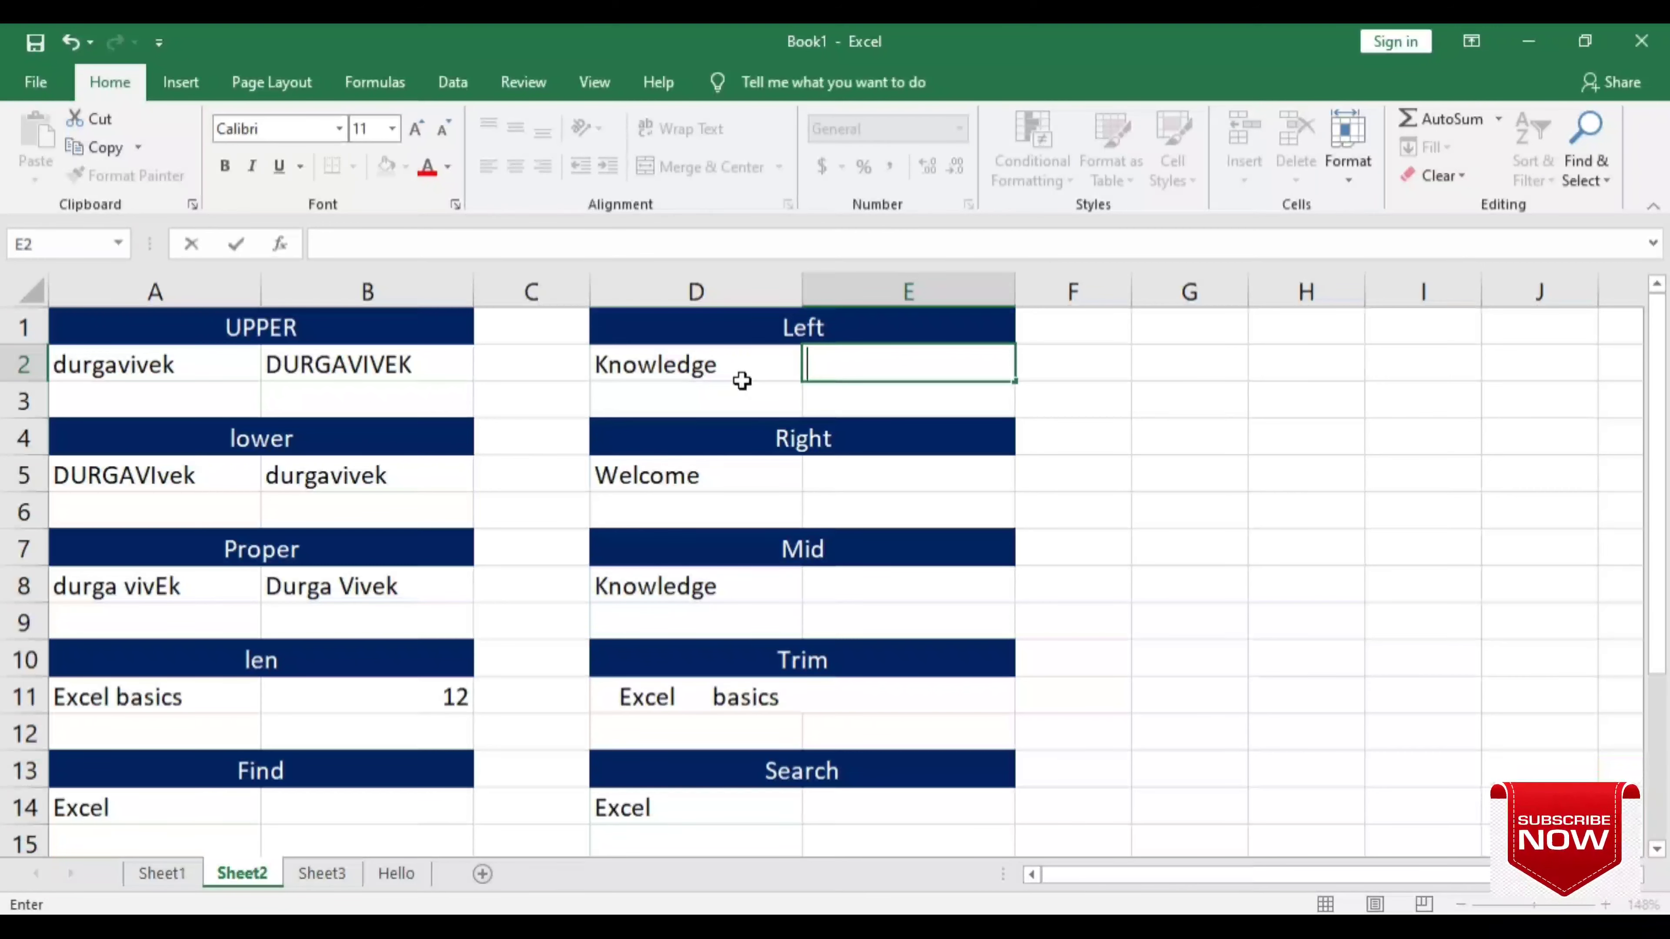
pyautogui.write('=left')
pyautogui.press('Tab')
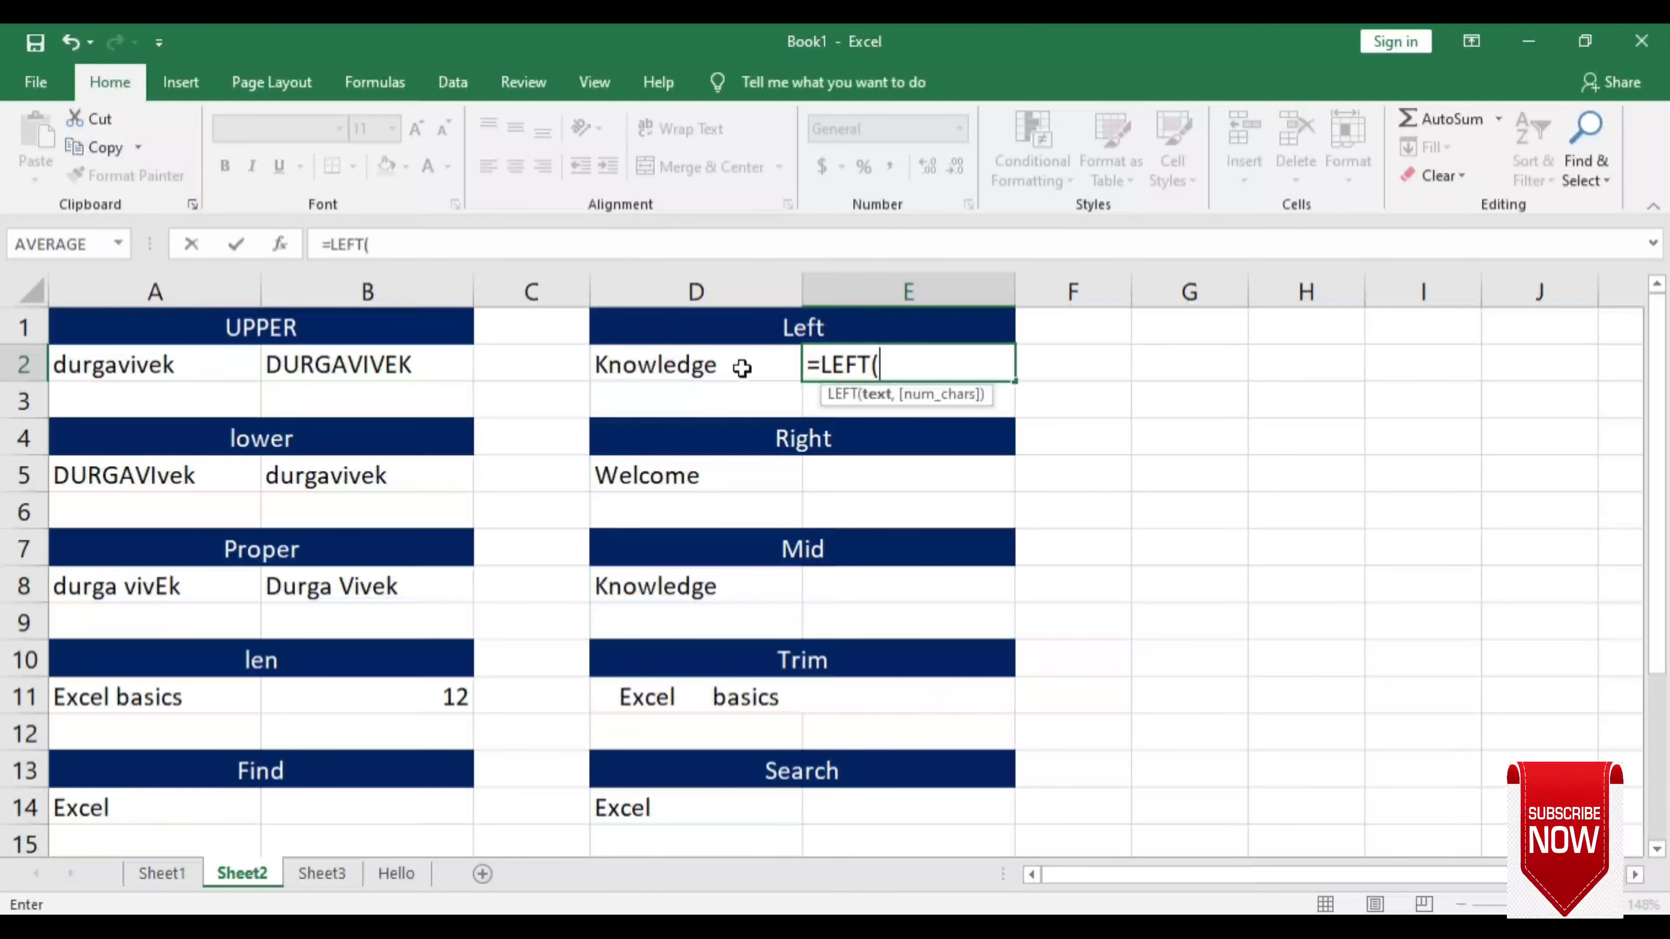
pyautogui.click(742, 368)
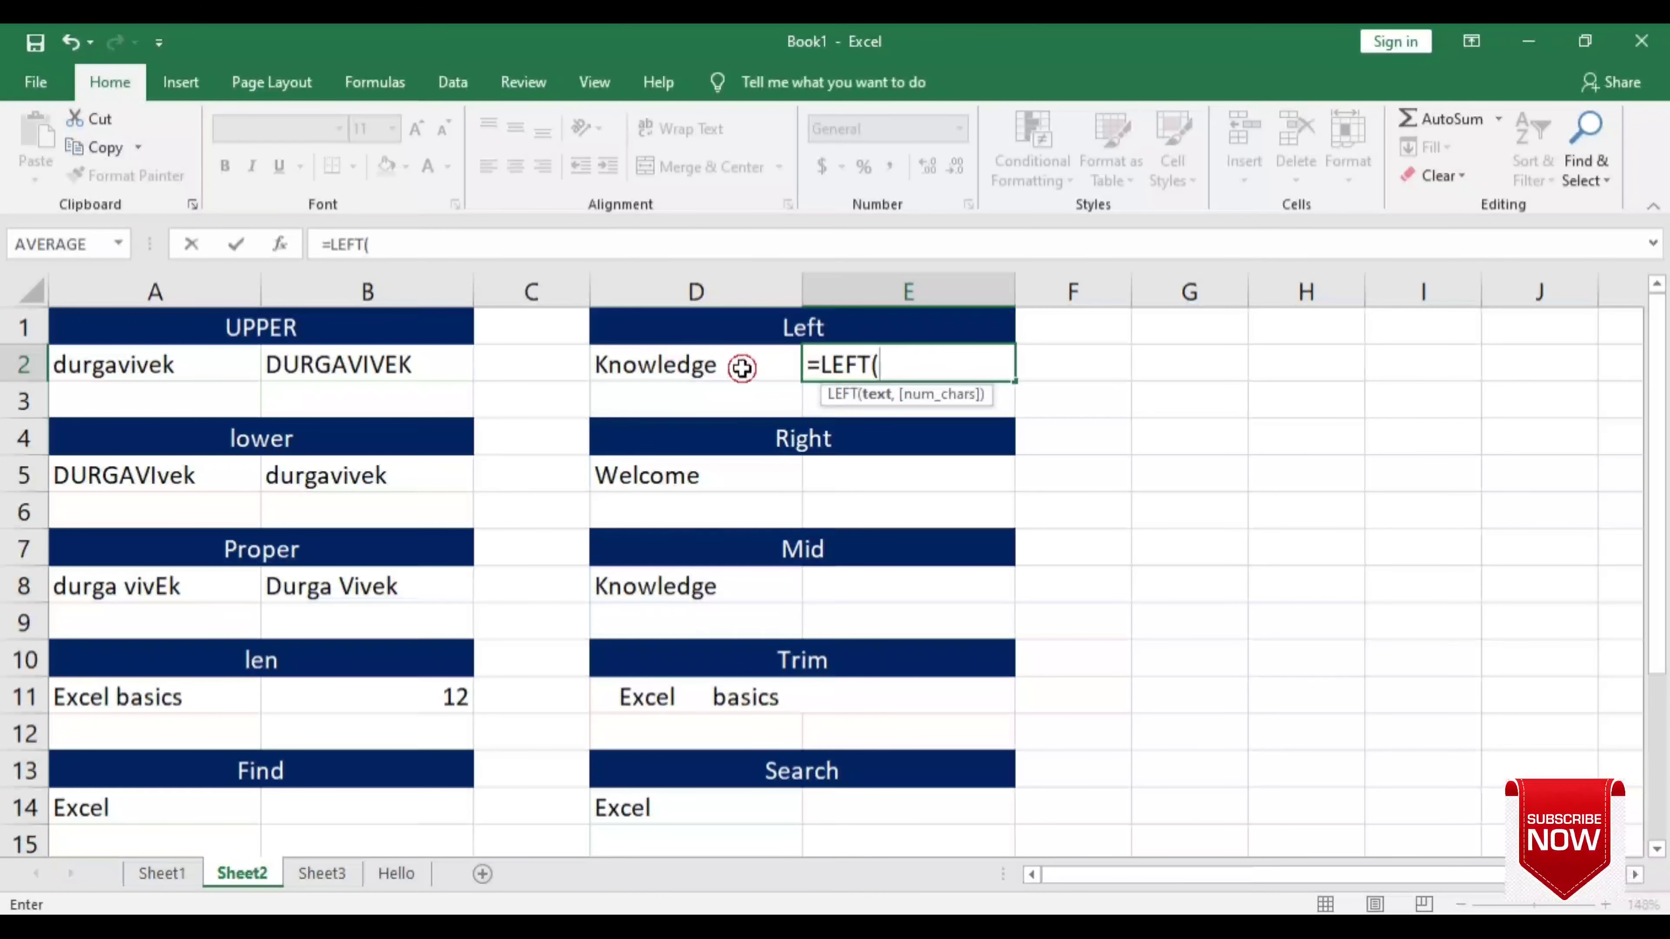
pyautogui.write(',')
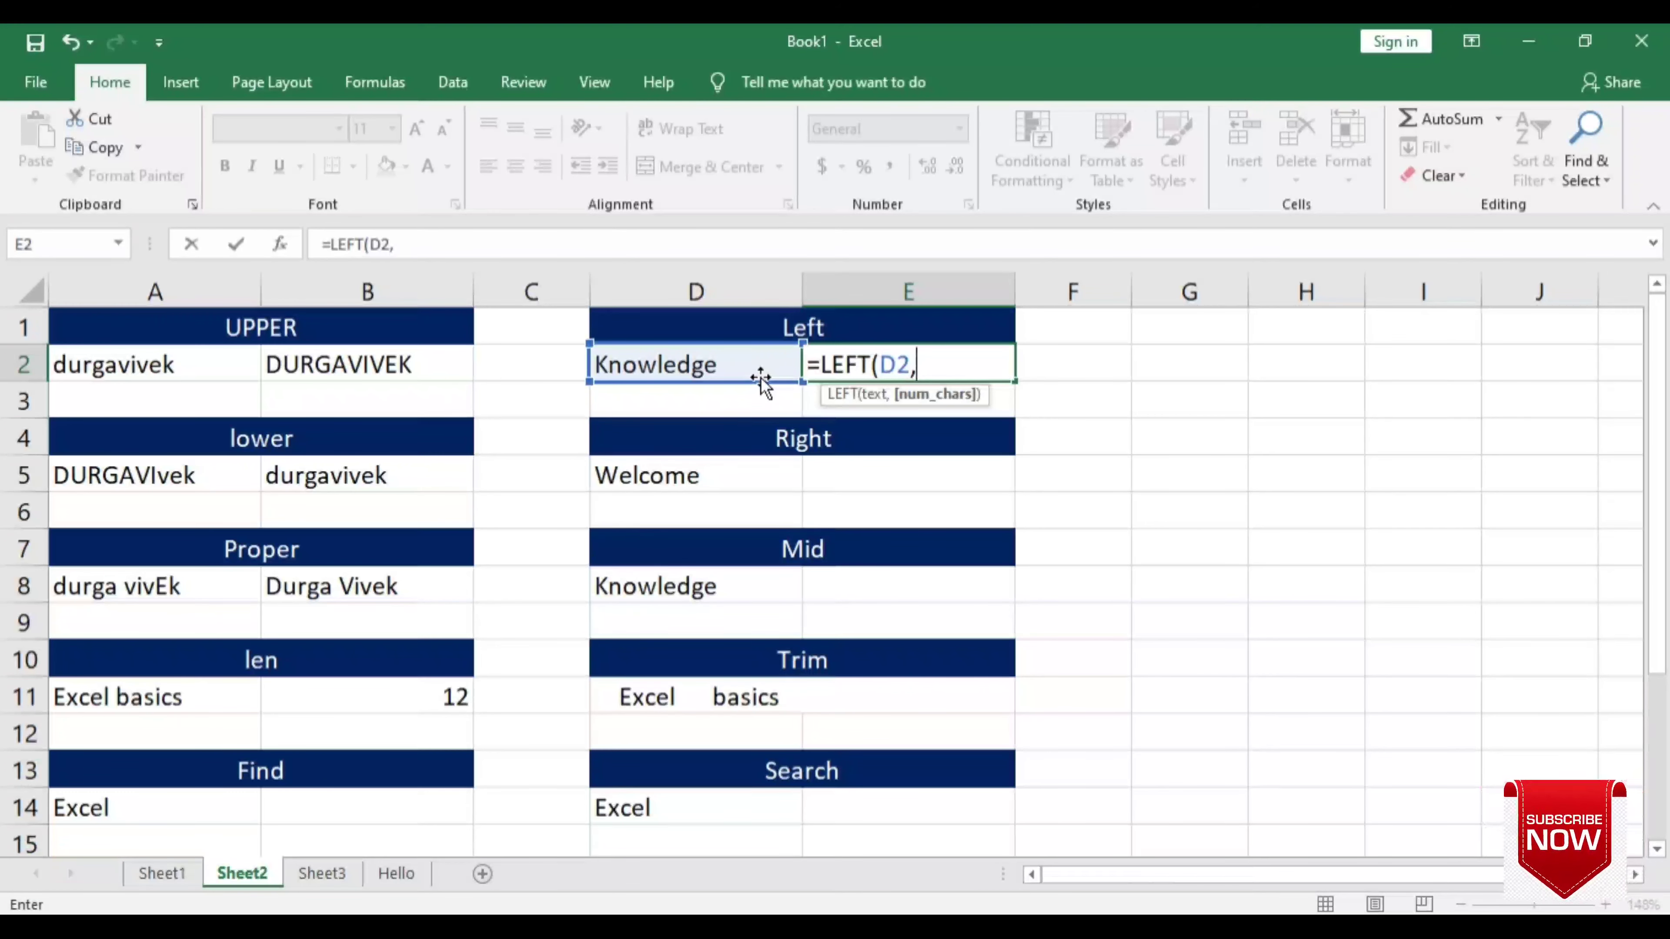
pyautogui.write('4')
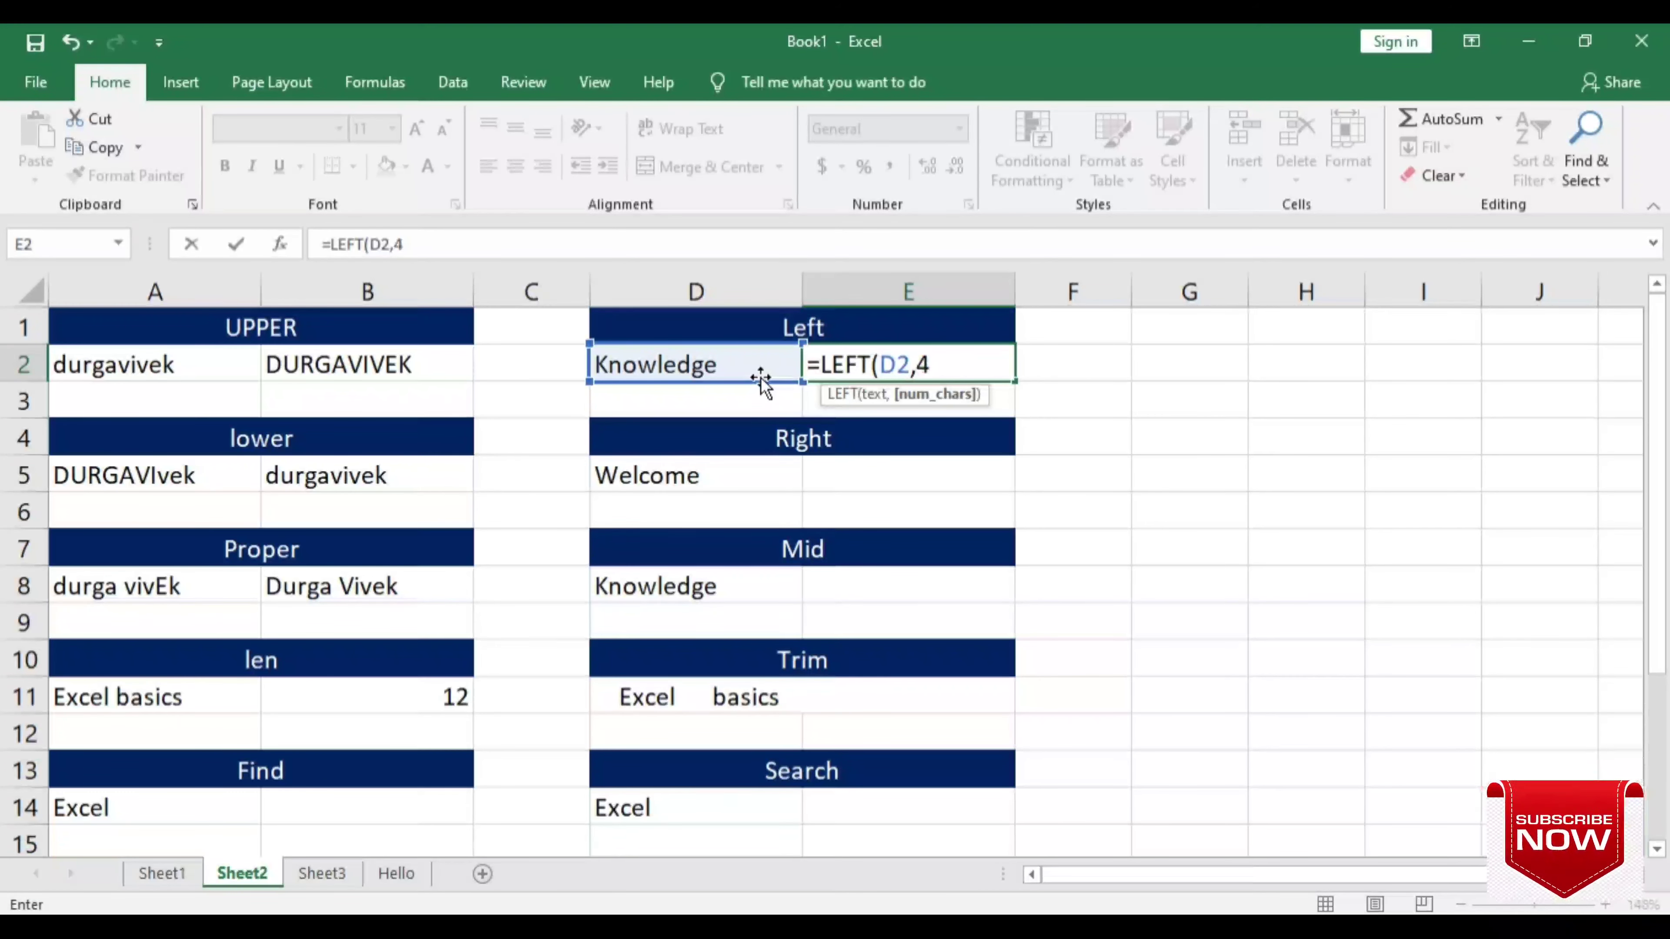
pyautogui.write(')')
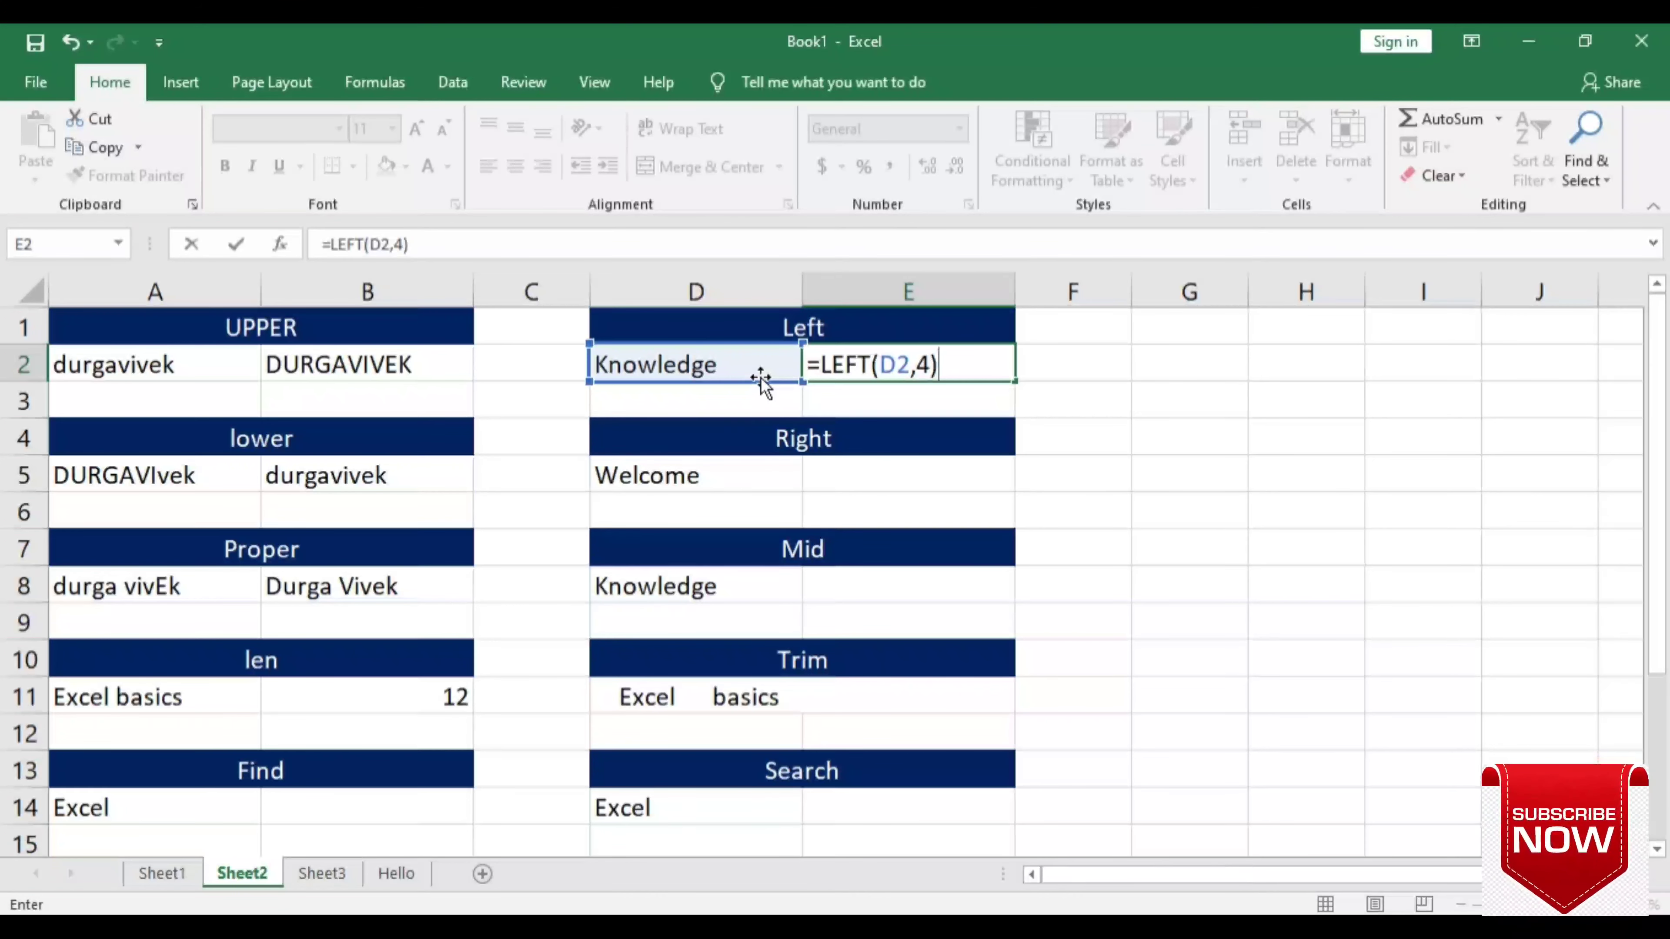
pyautogui.press('Return')
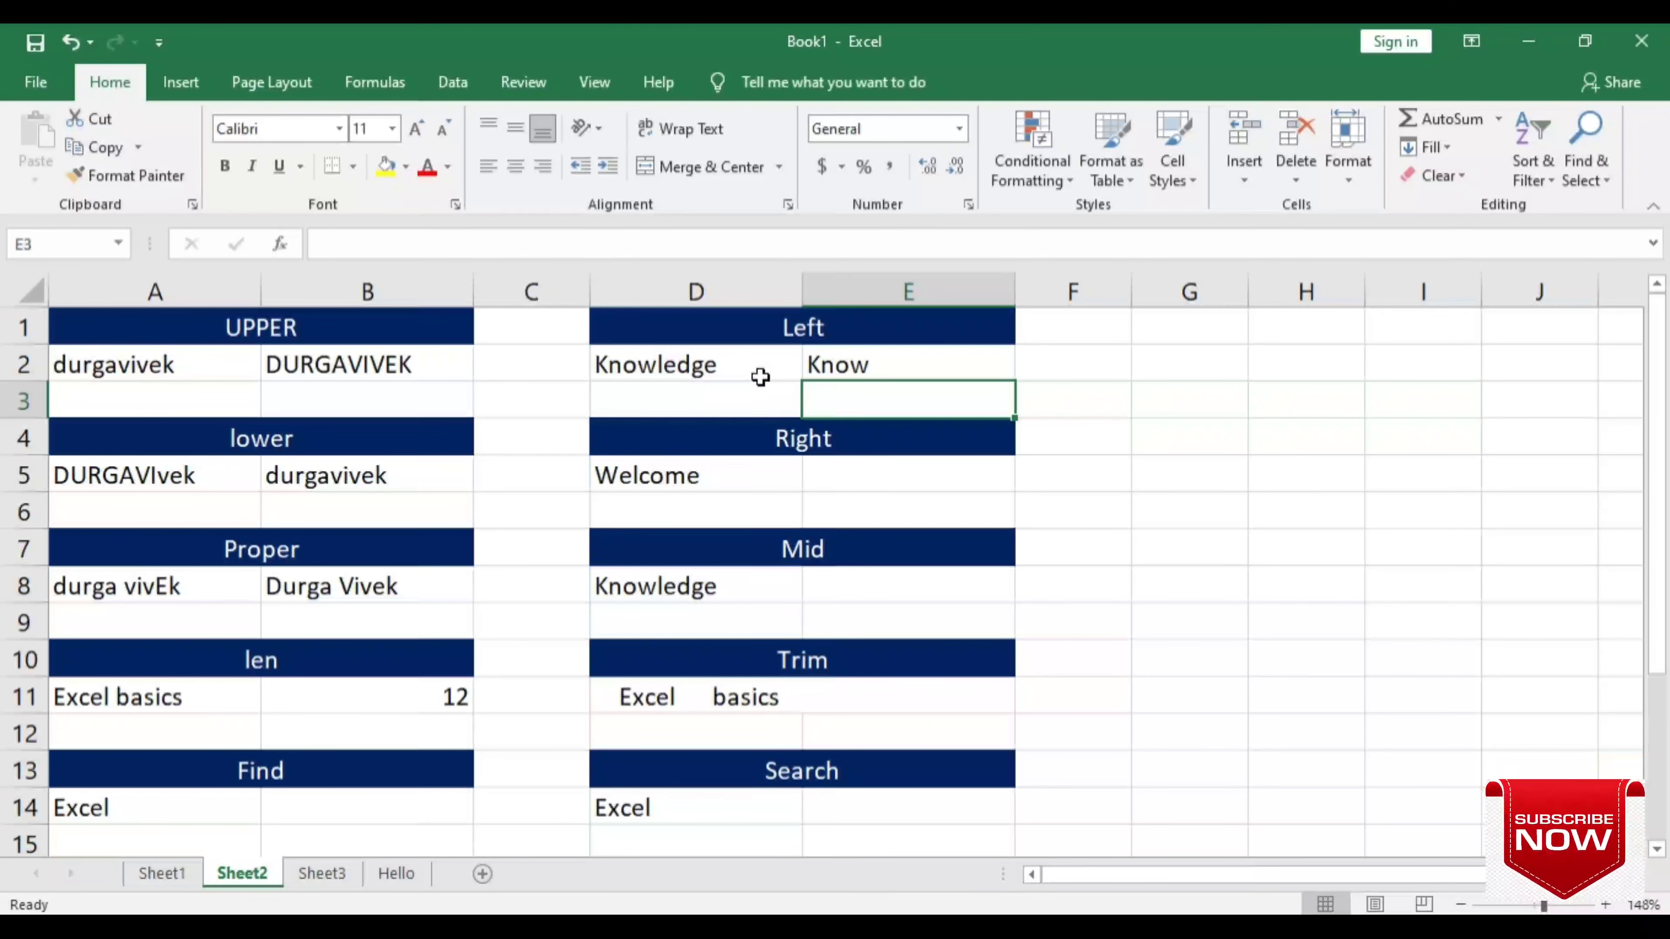
pyautogui.press('Up')
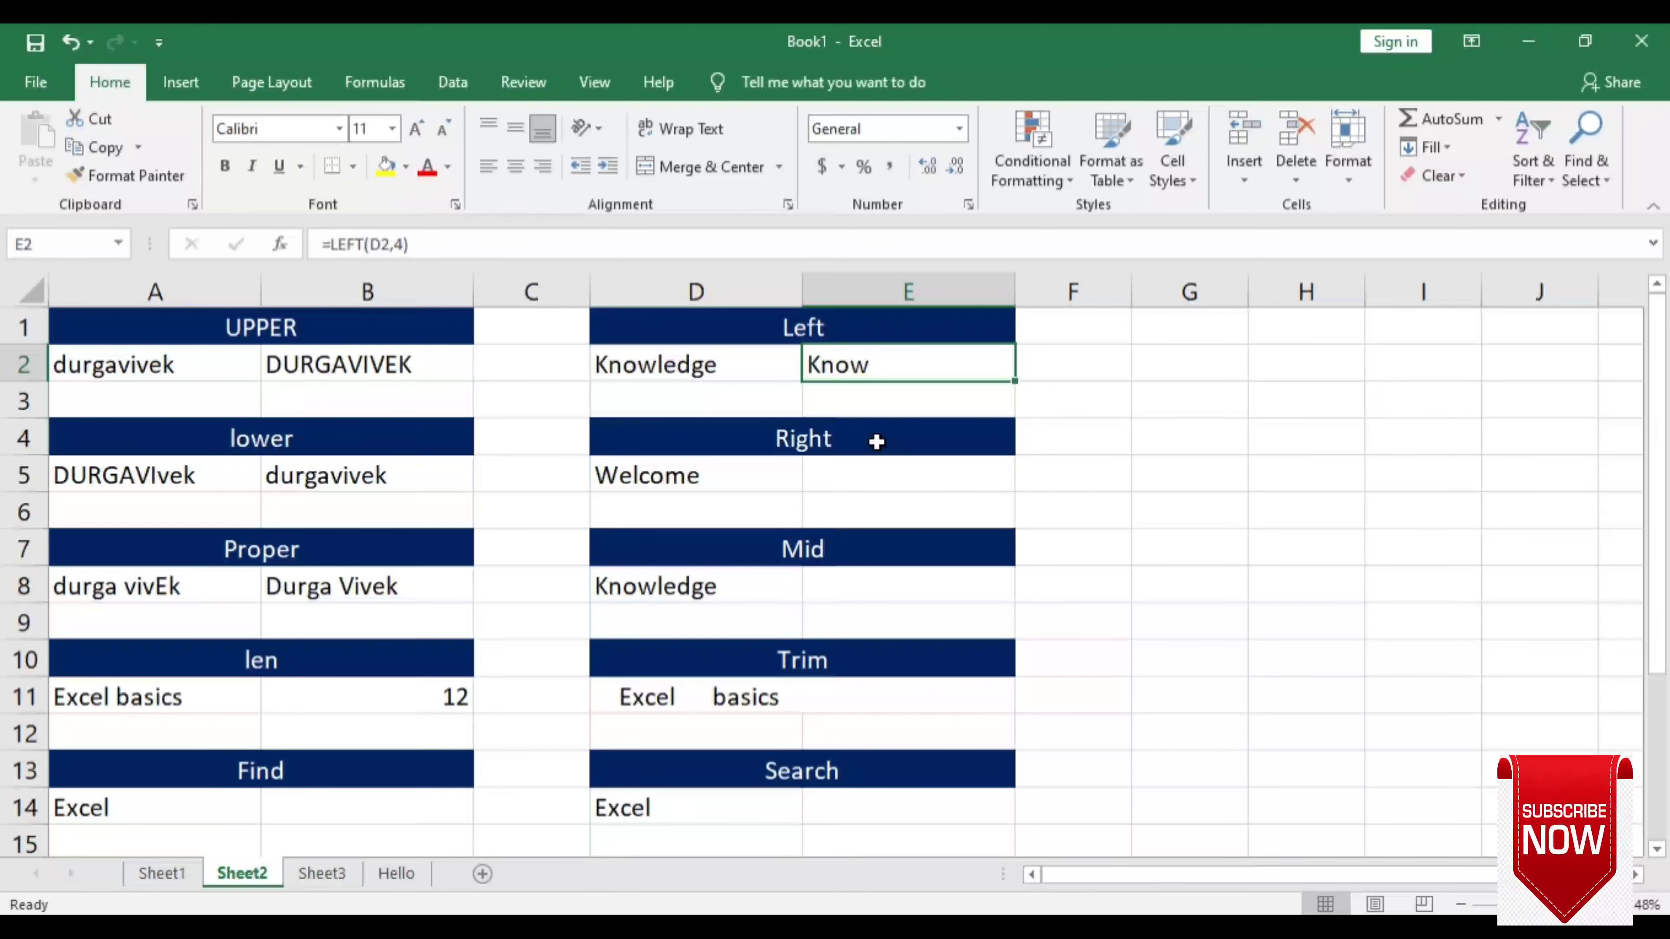
# - Enter =RIGHT(D5,4) in E5 to return come, comparing it with Welcome in D5
pyautogui.click(875, 467)
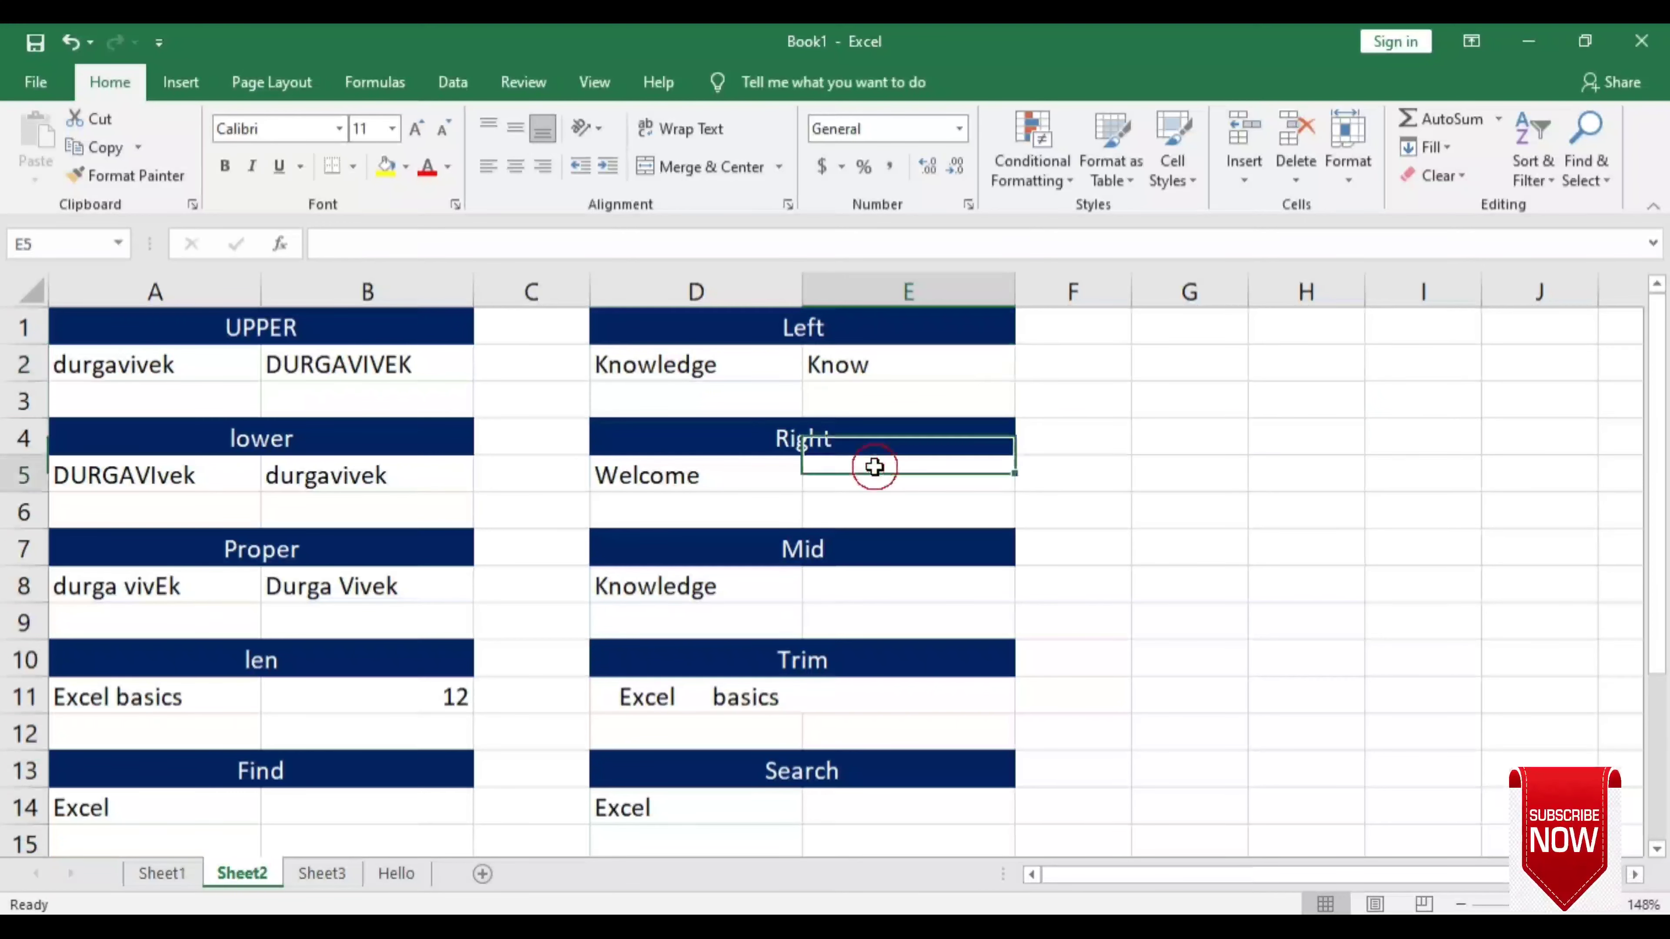
pyautogui.write('=')
pyautogui.press('Escape')
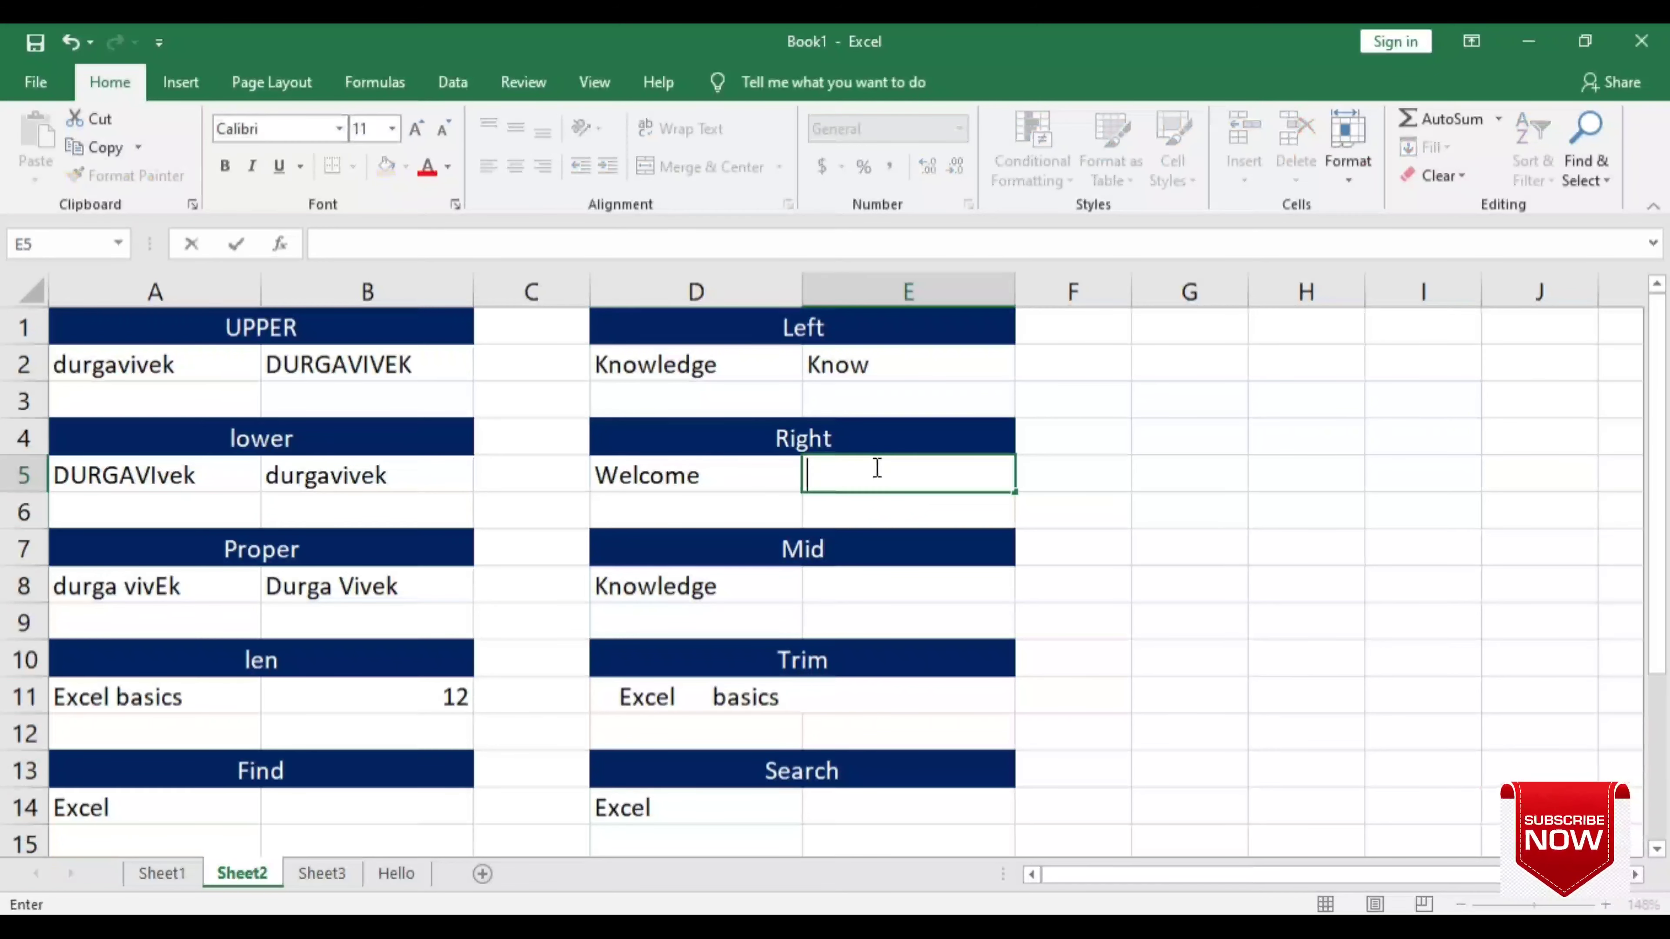
pyautogui.write('=right')
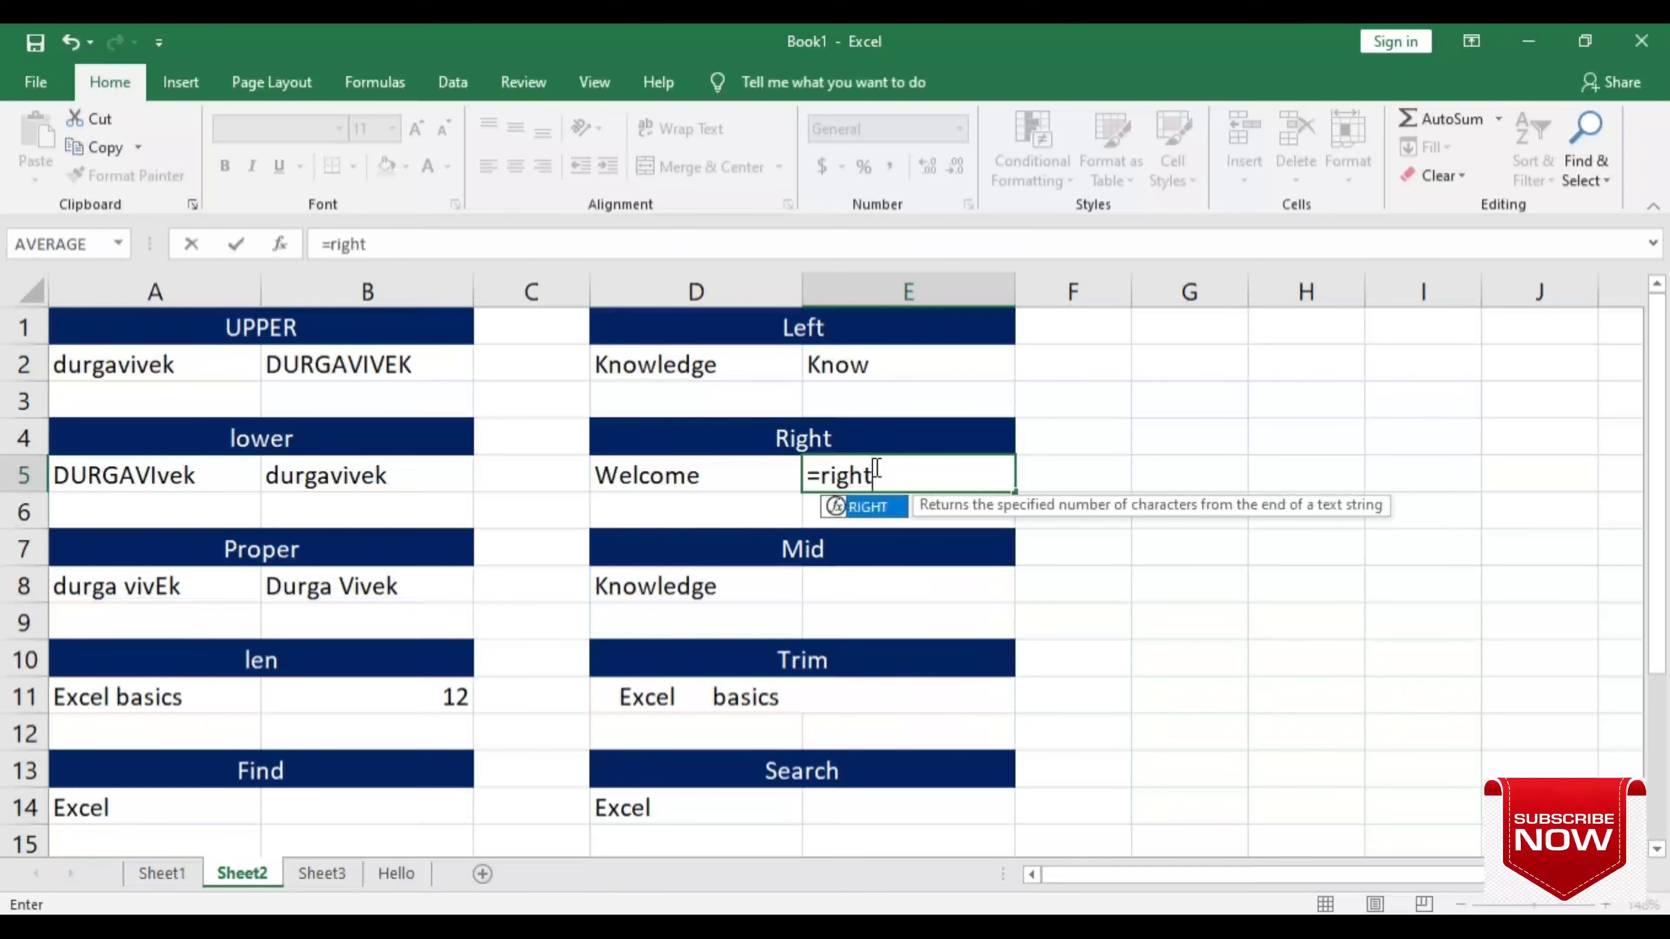
pyautogui.press('Tab')
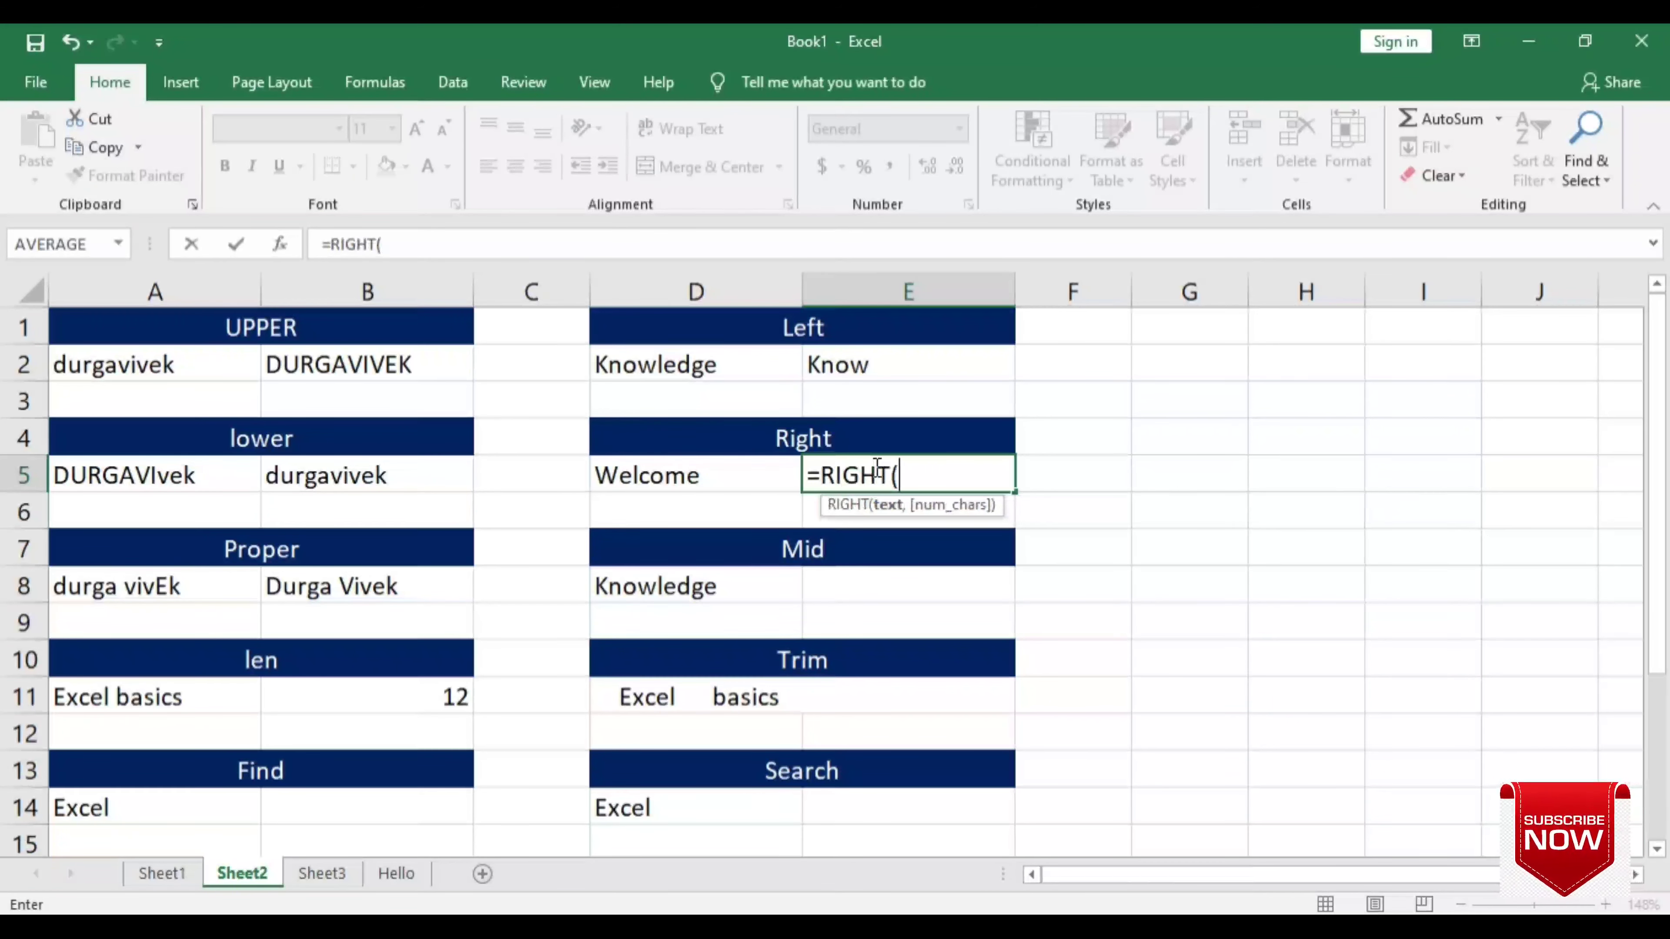
pyautogui.click(737, 482)
pyautogui.write(',')
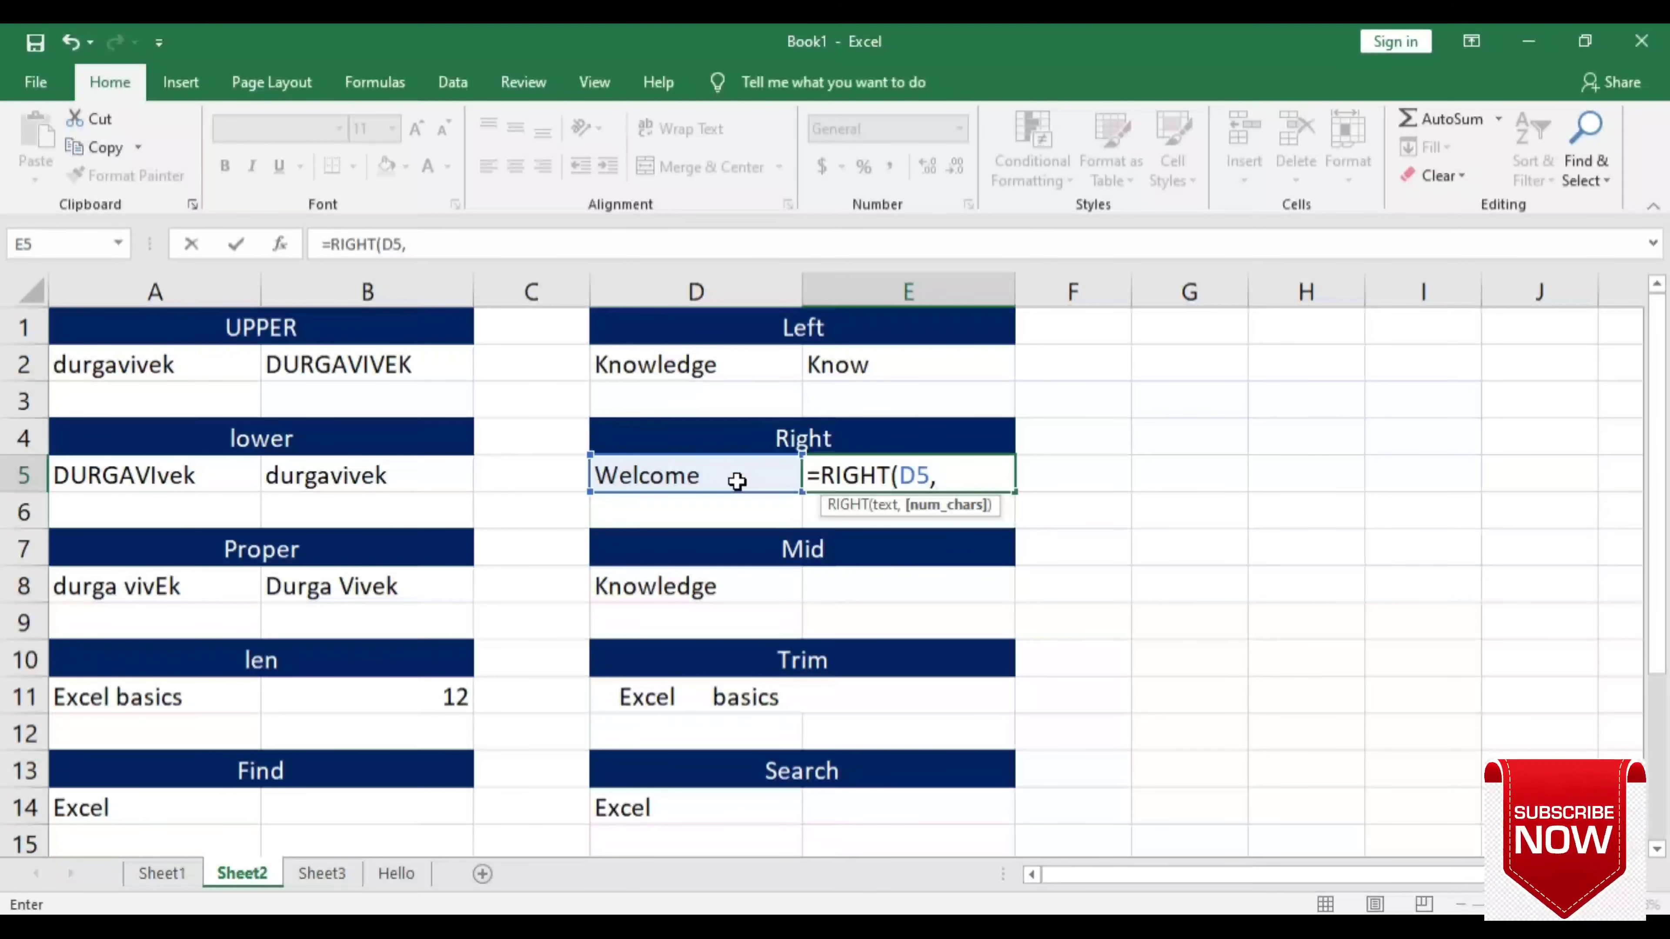
pyautogui.write('4')
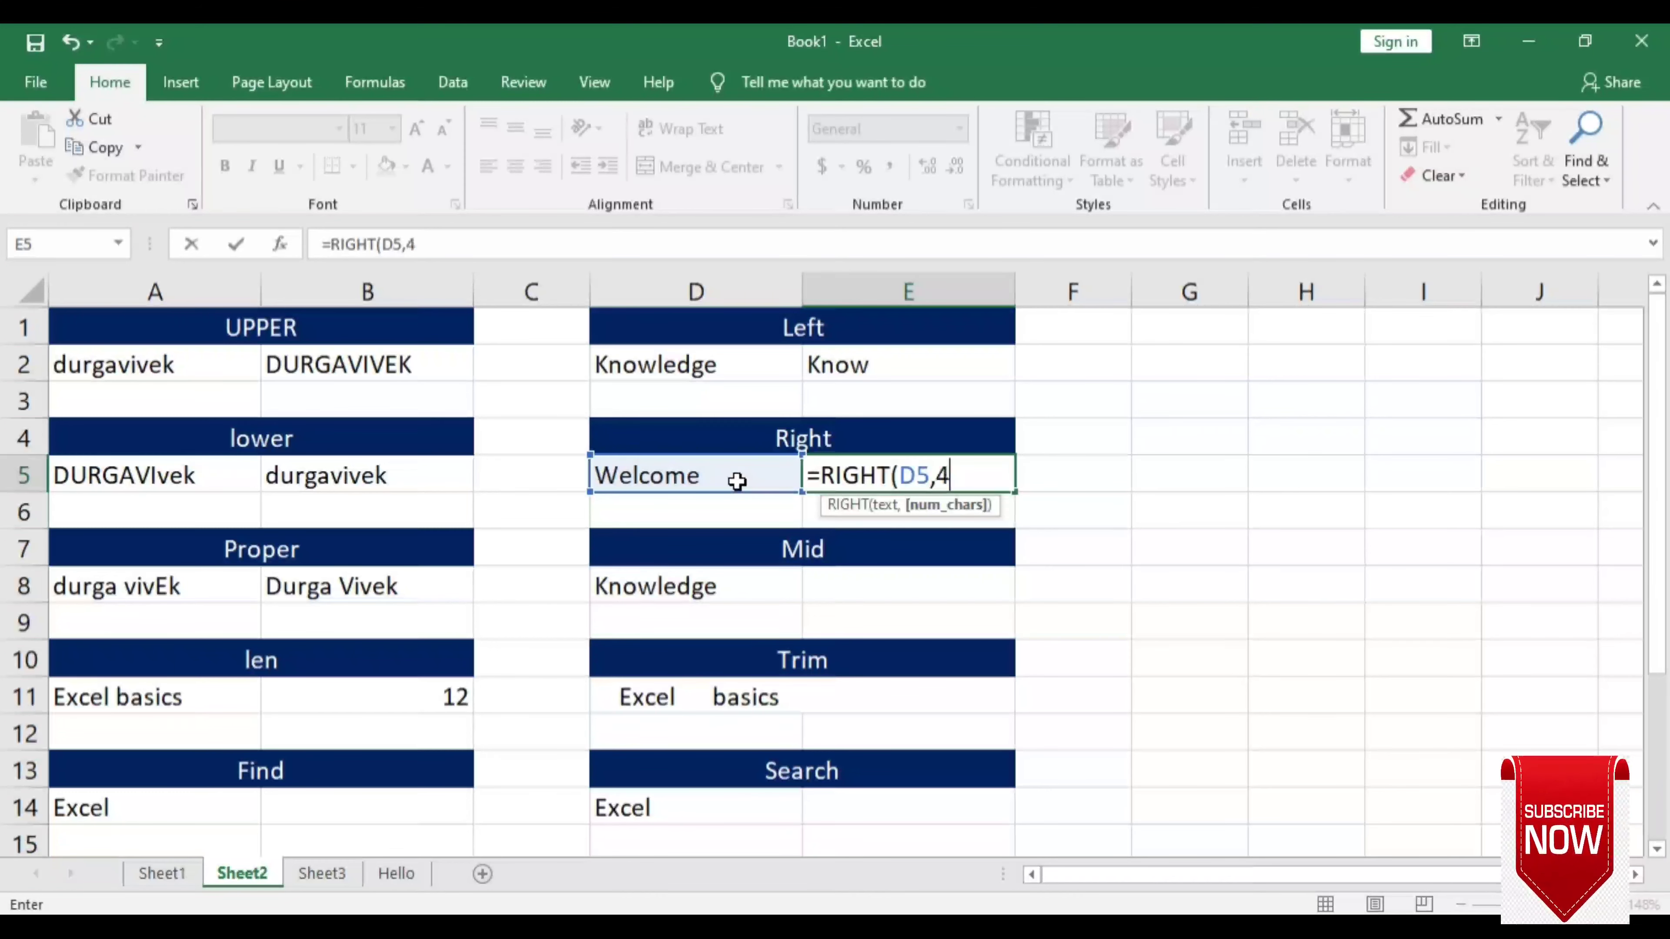
pyautogui.write(')')
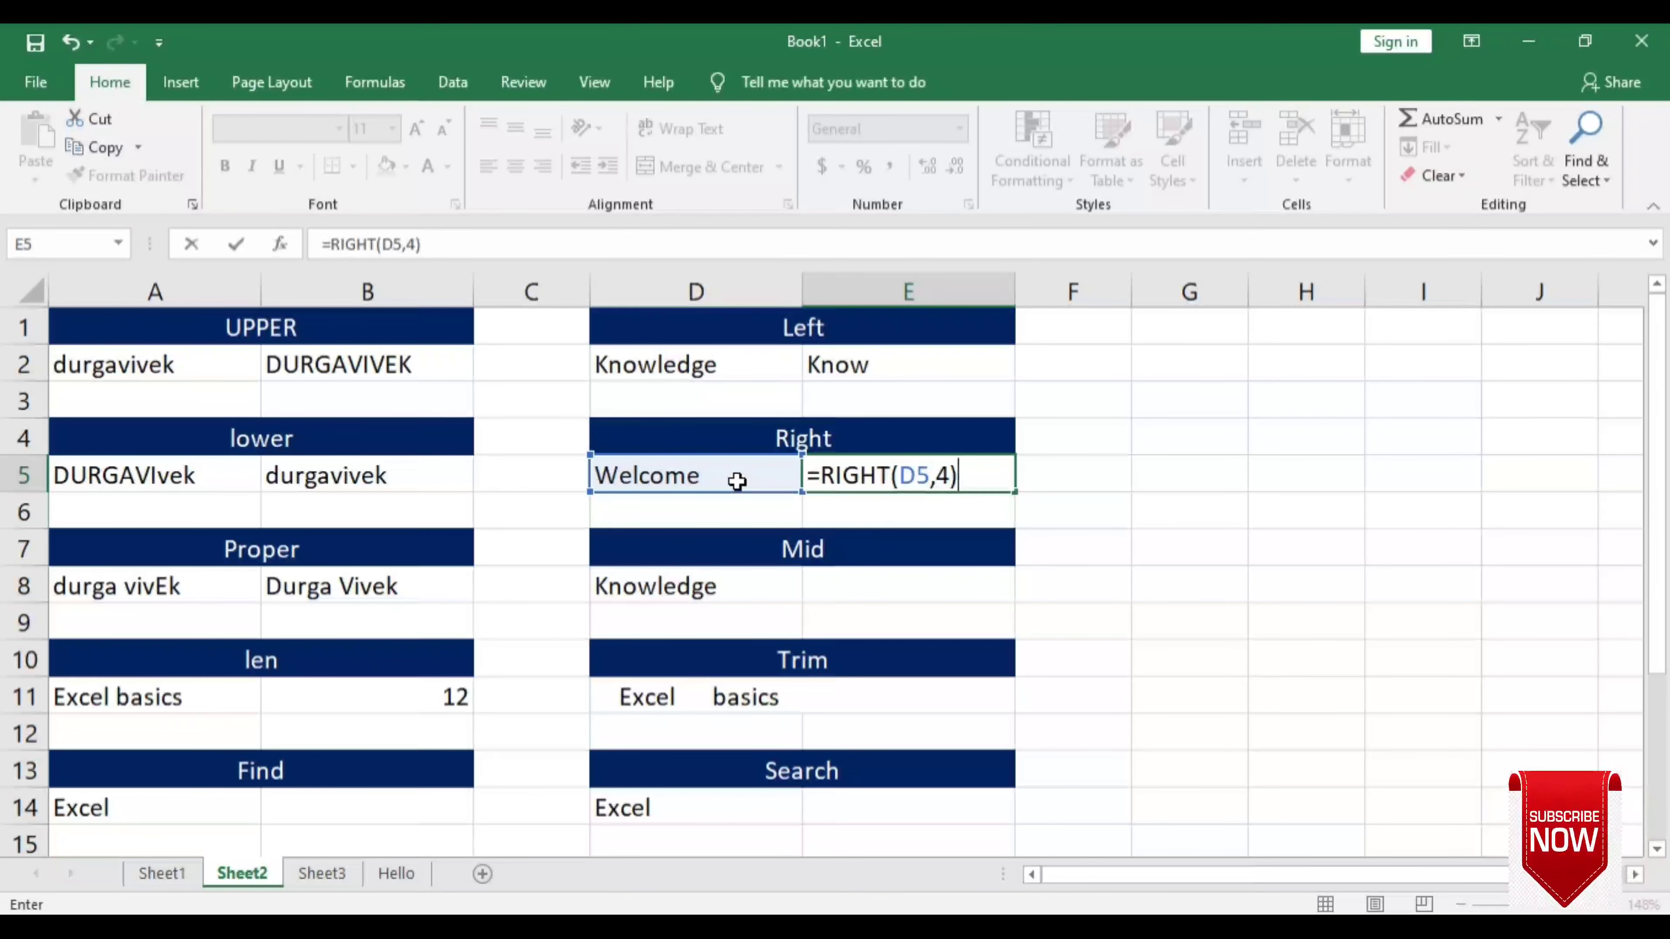
pyautogui.press('Return')
pyautogui.click(737, 482)
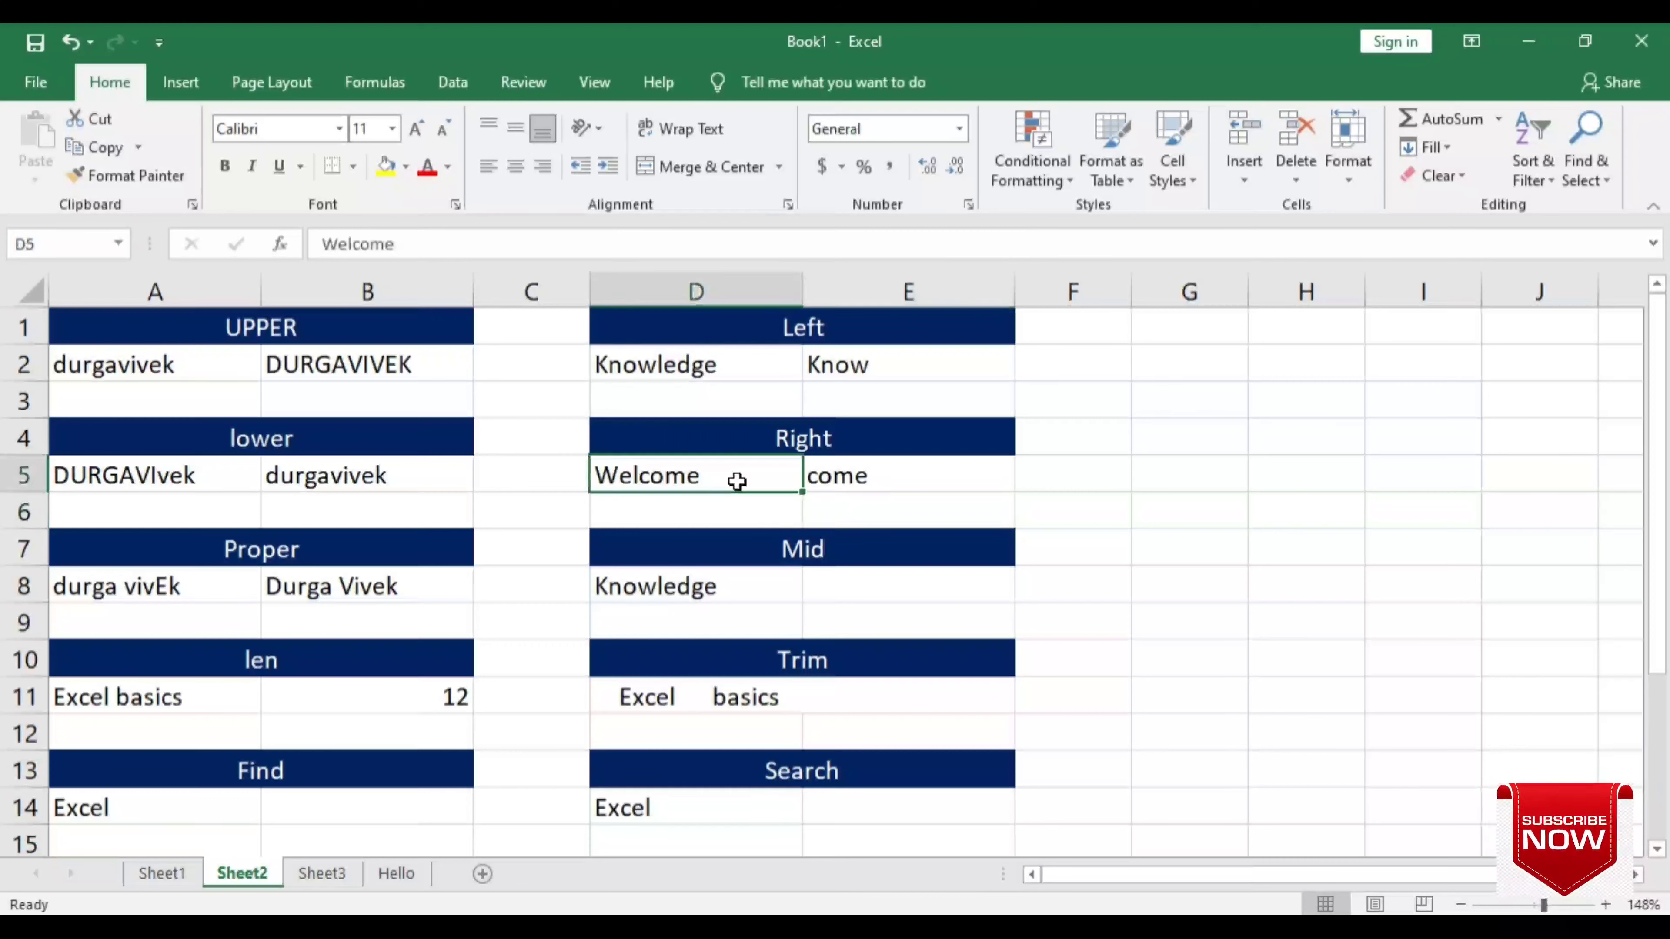
pyautogui.click(852, 479)
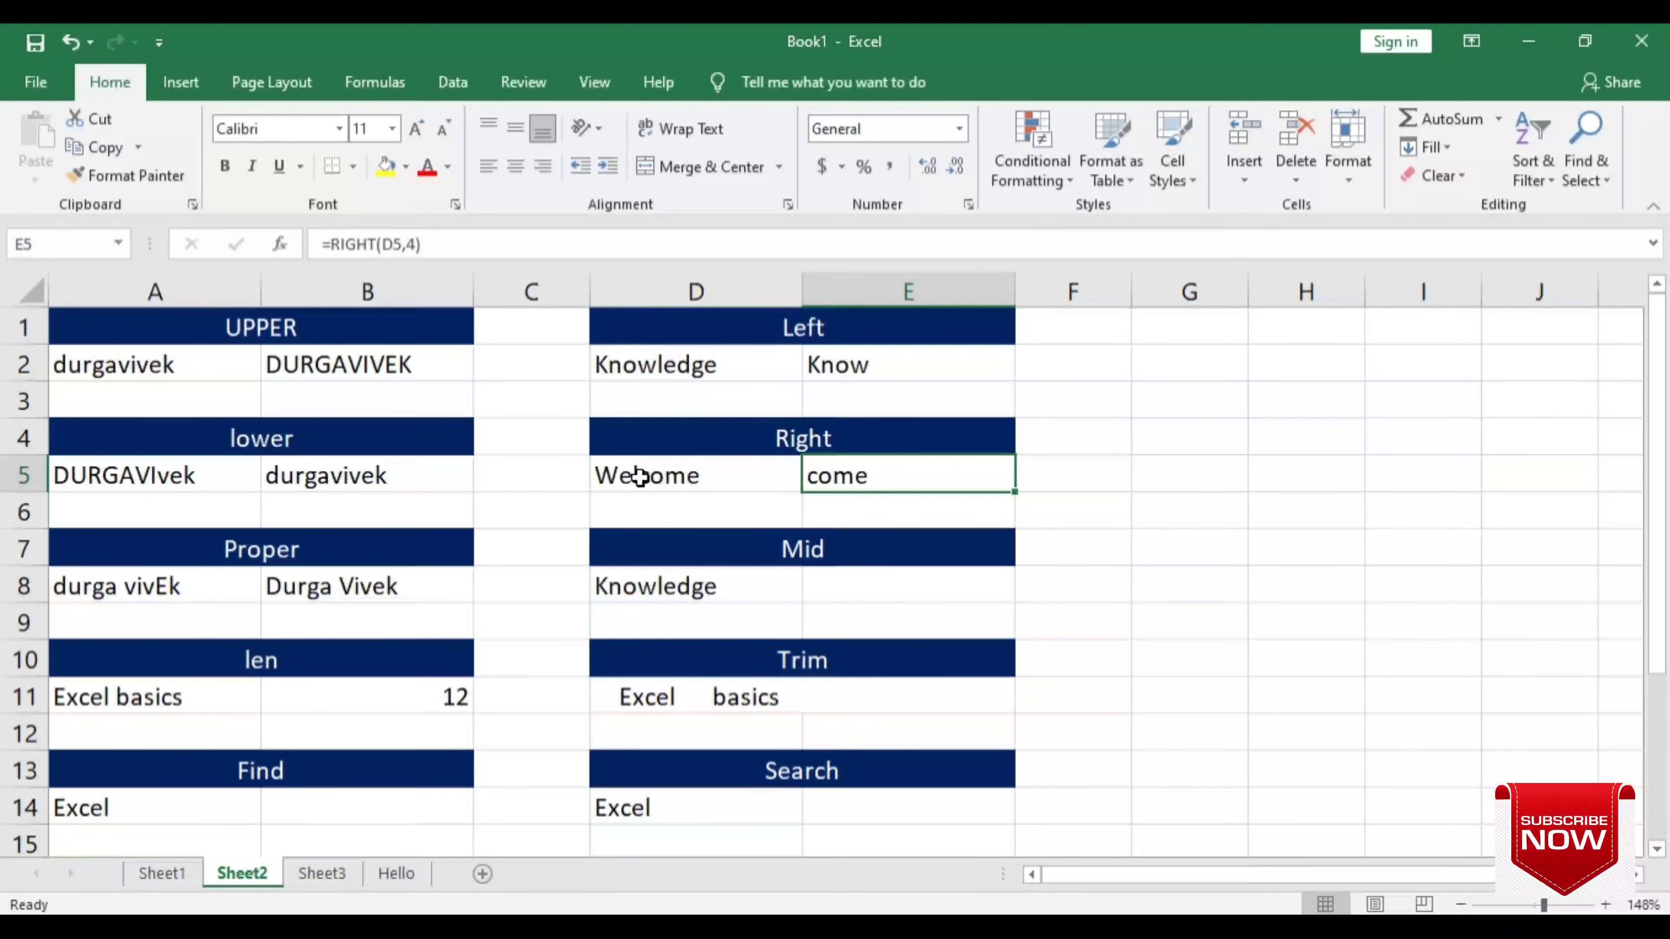
pyautogui.click(867, 587)
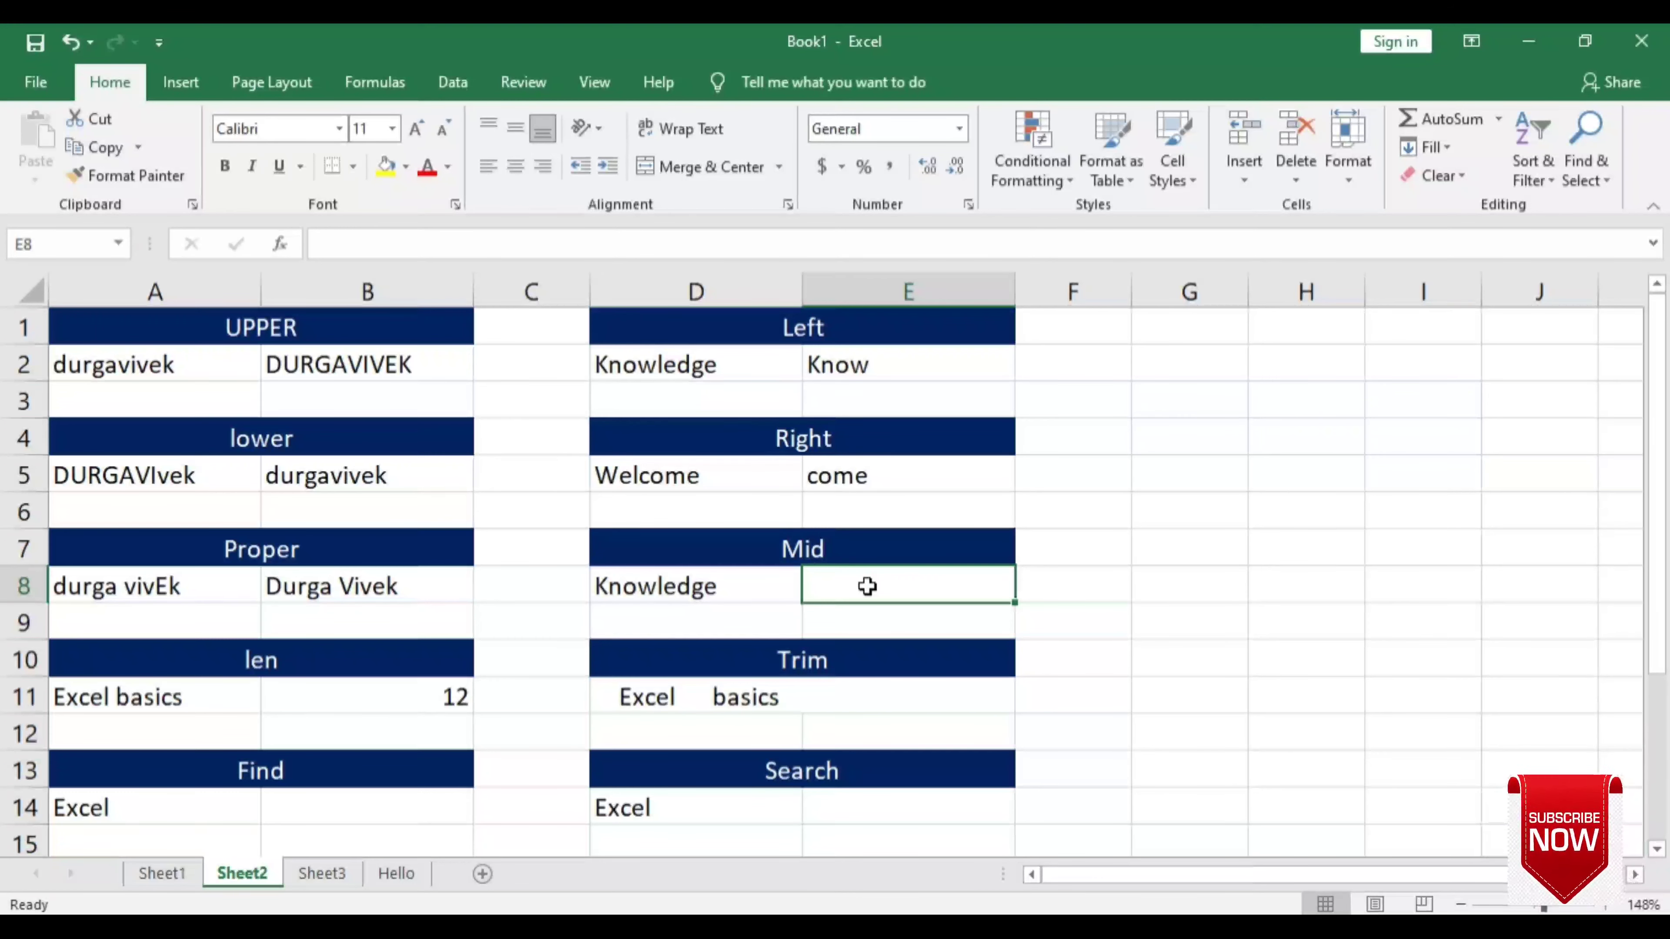
# - Enter =MID(D8,2,3) in E8 to return now, then review the formula
pyautogui.write('=')
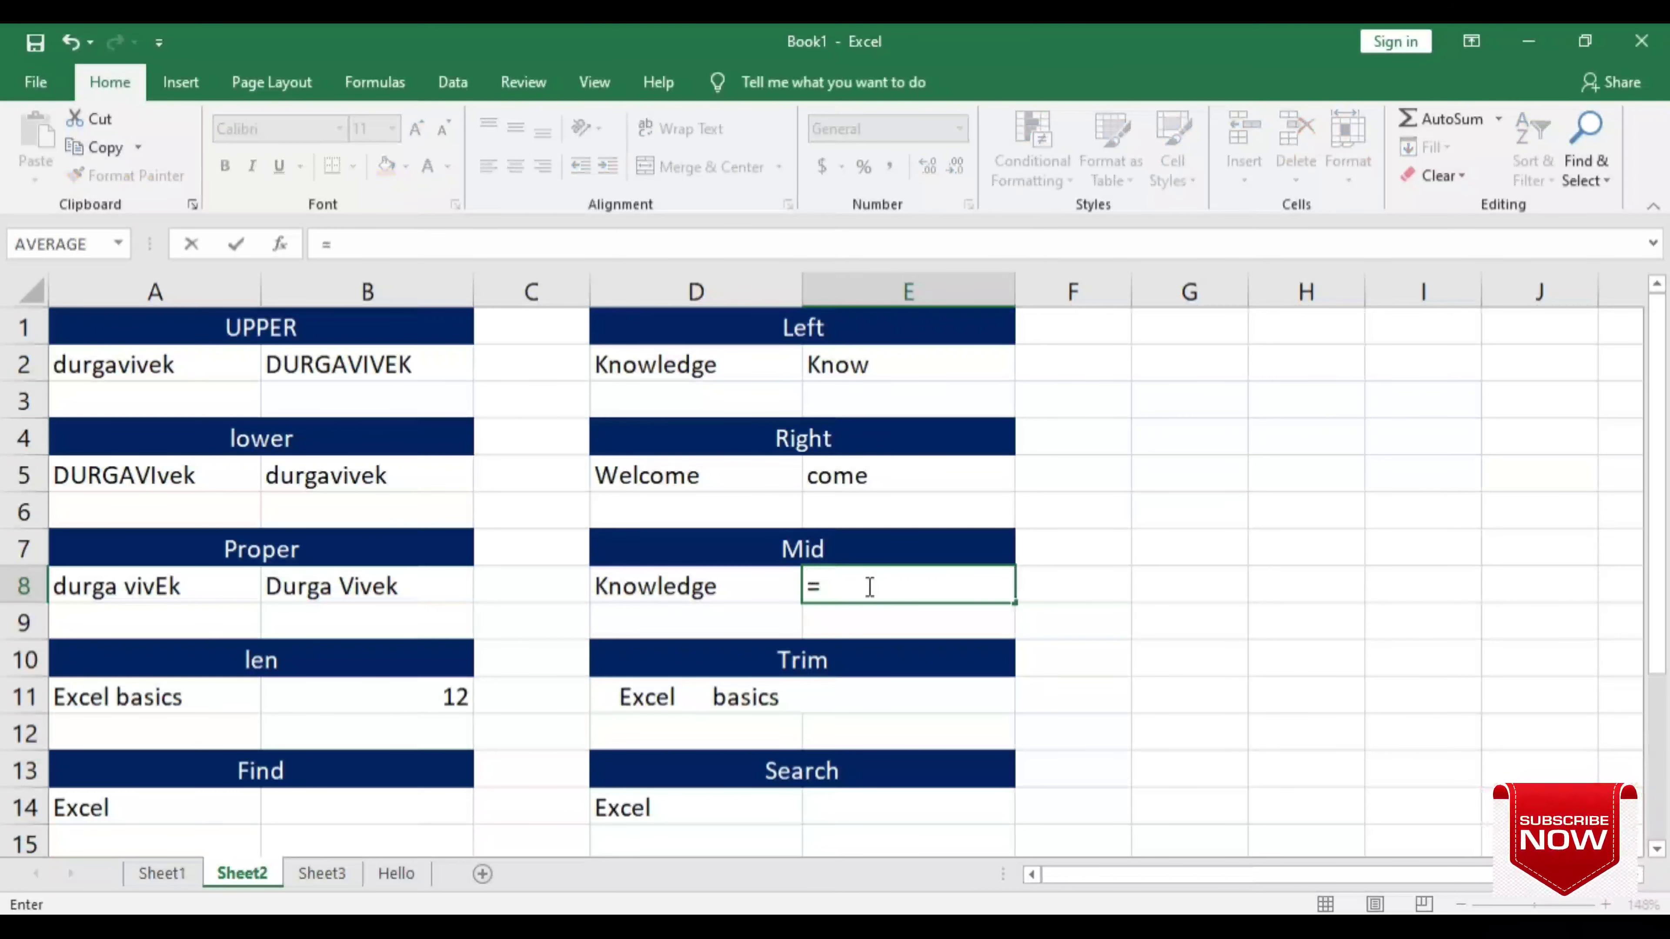
pyautogui.write('mid')
pyautogui.press('Tab')
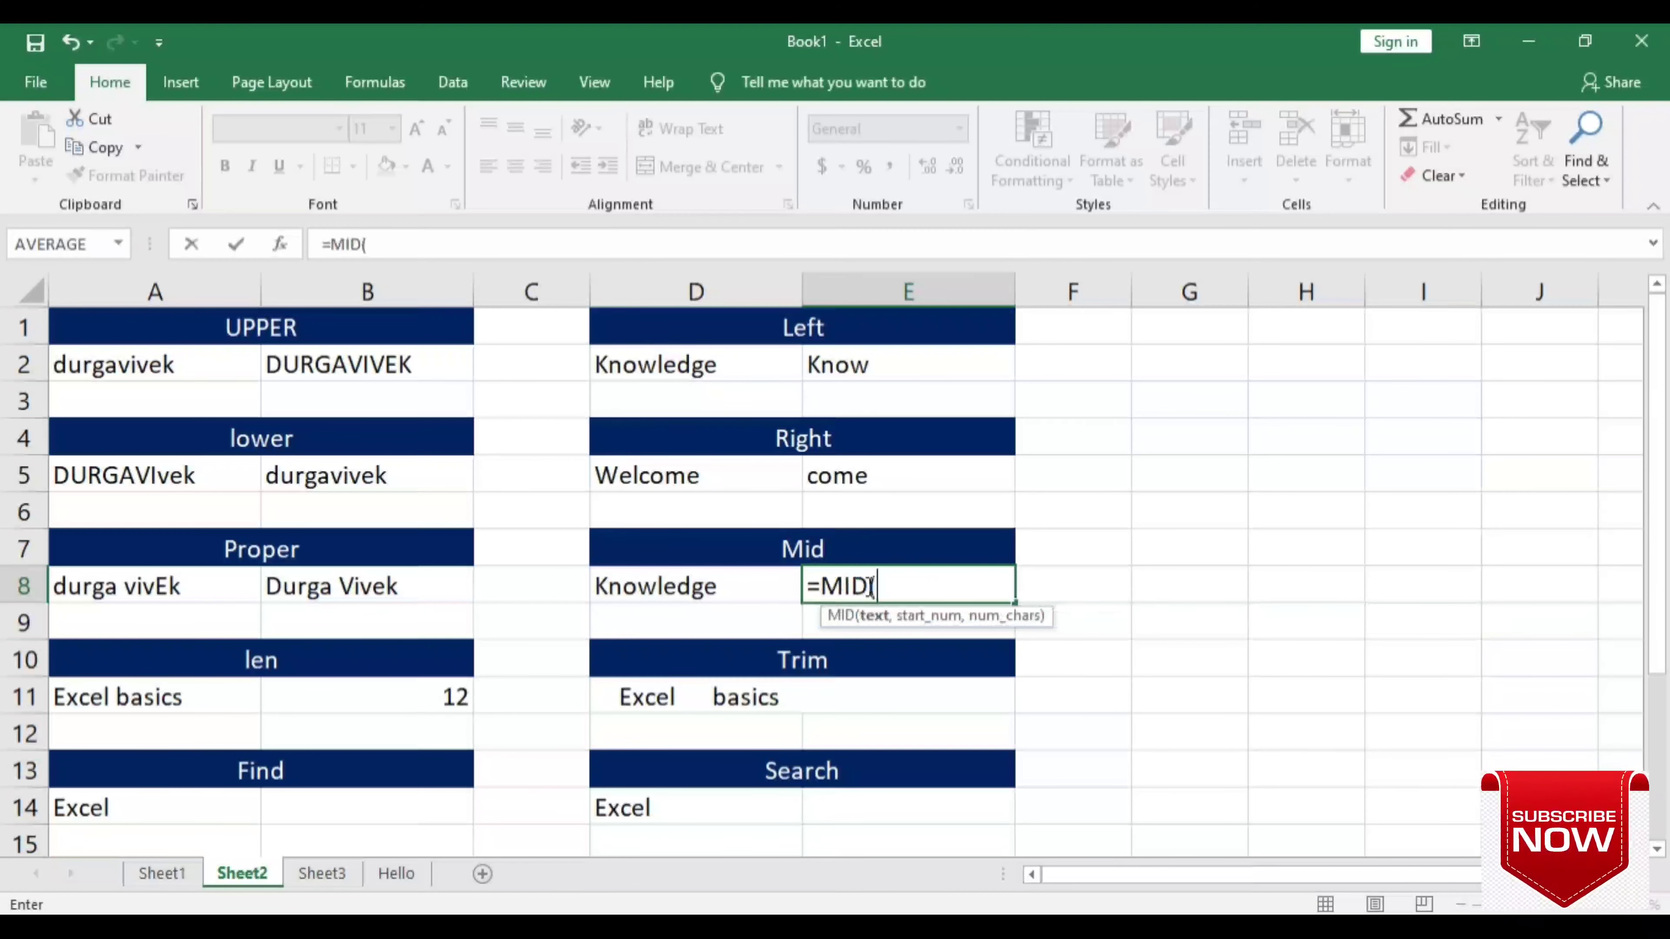
pyautogui.click(717, 592)
pyautogui.write(',')
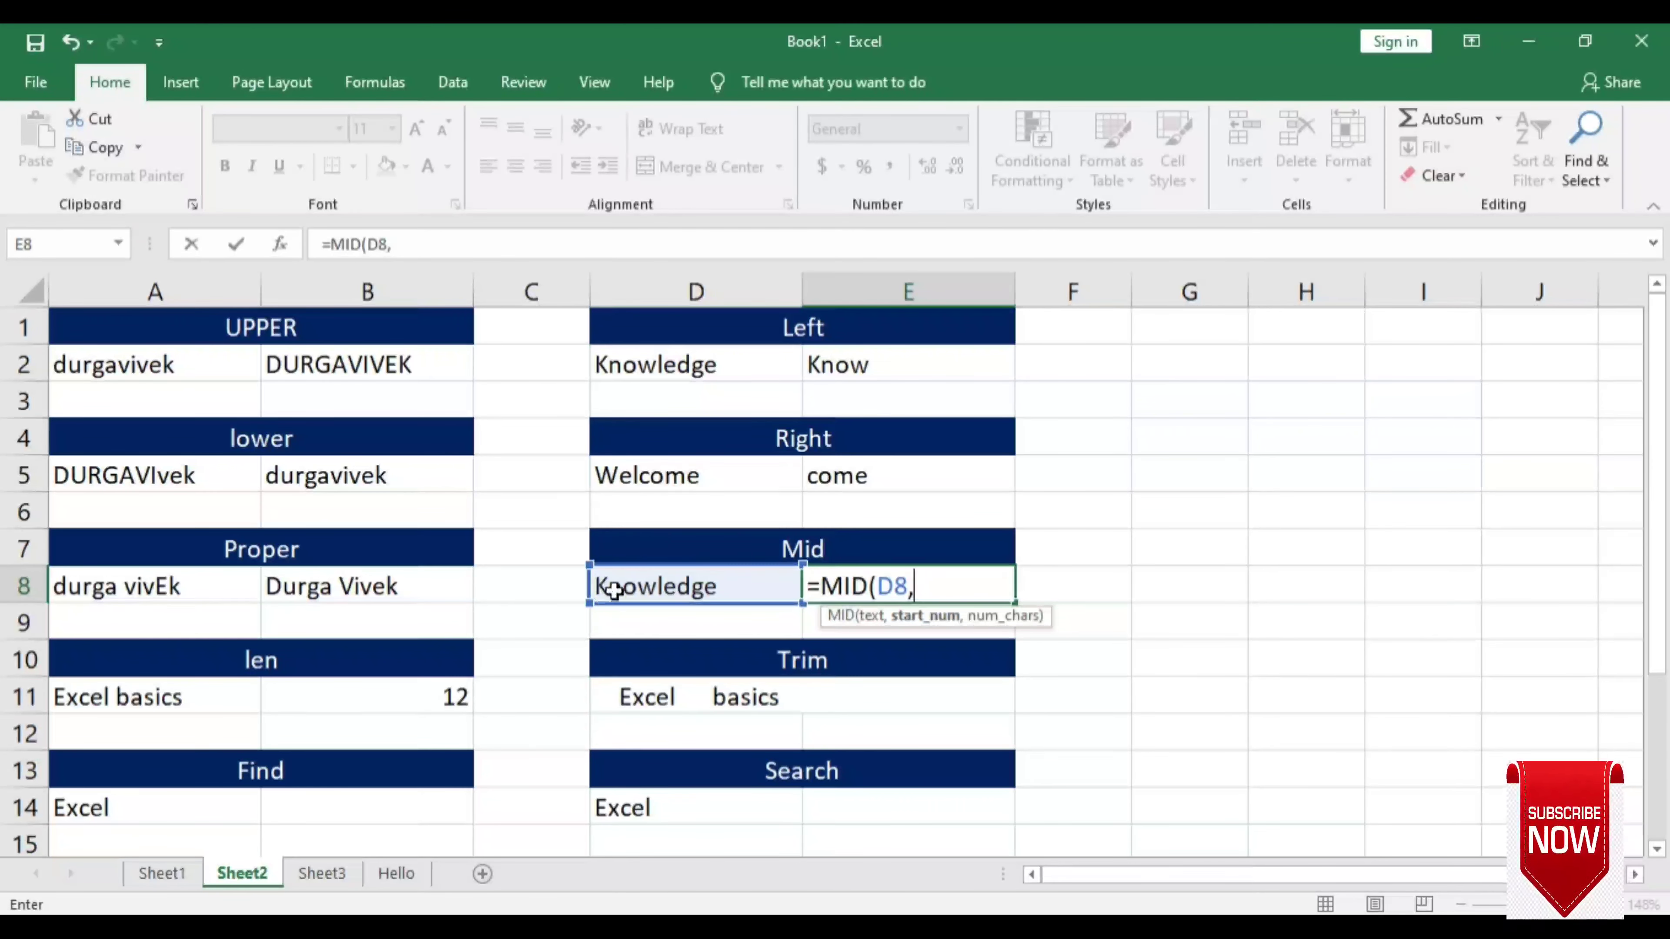
pyautogui.write('2')
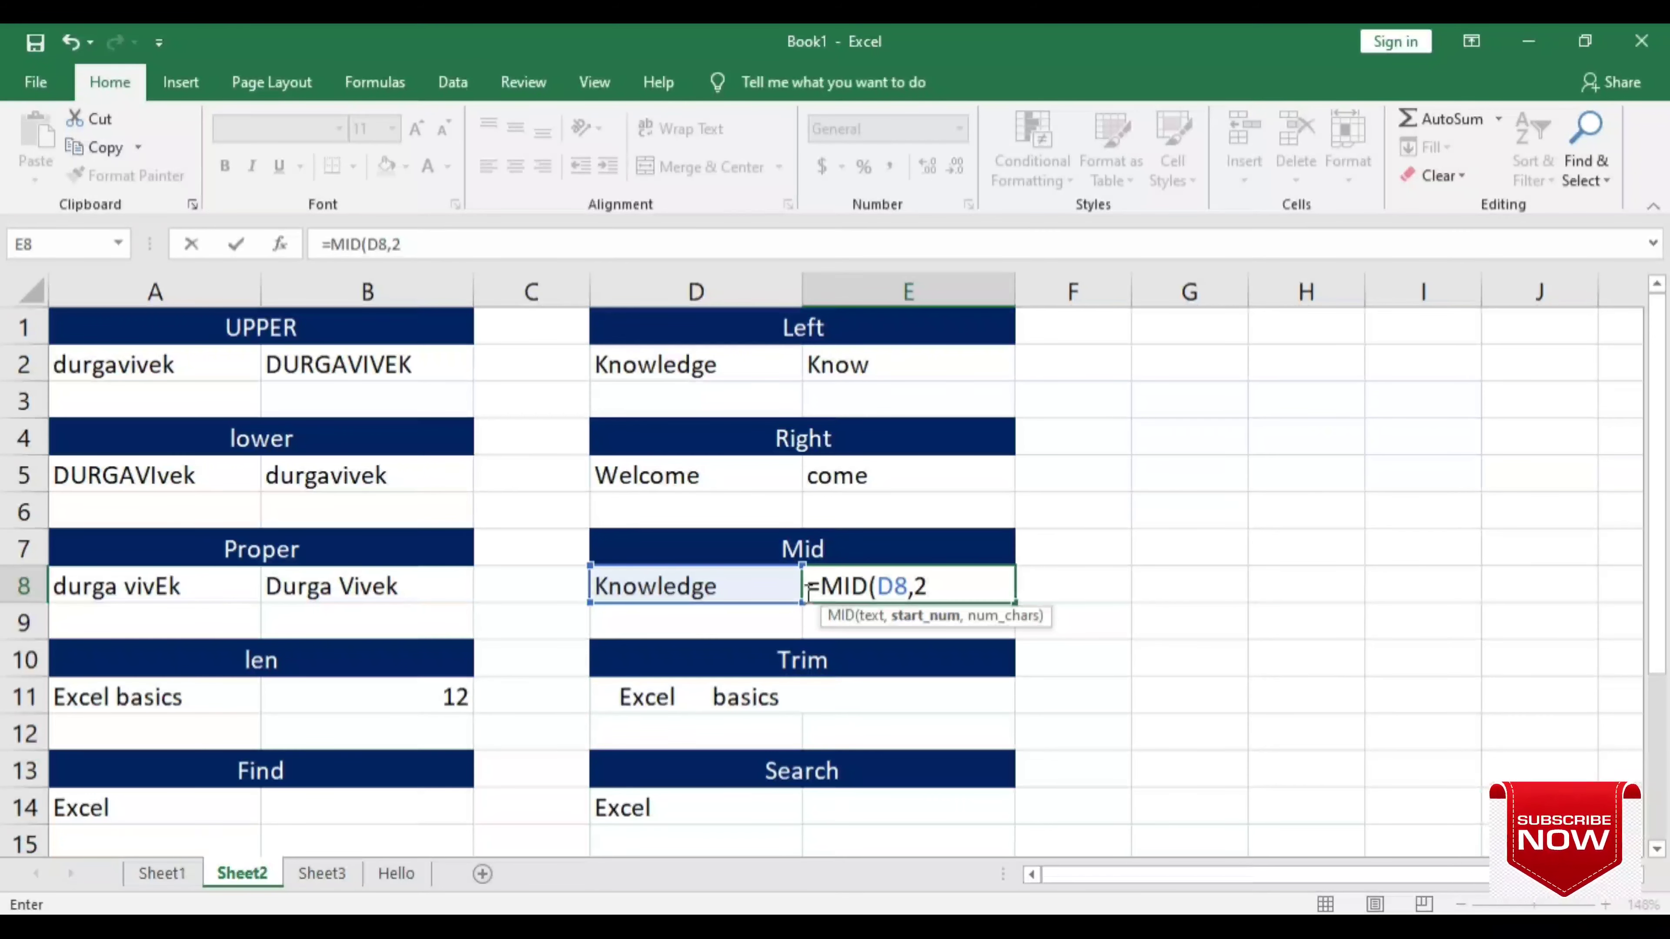
pyautogui.write(',')
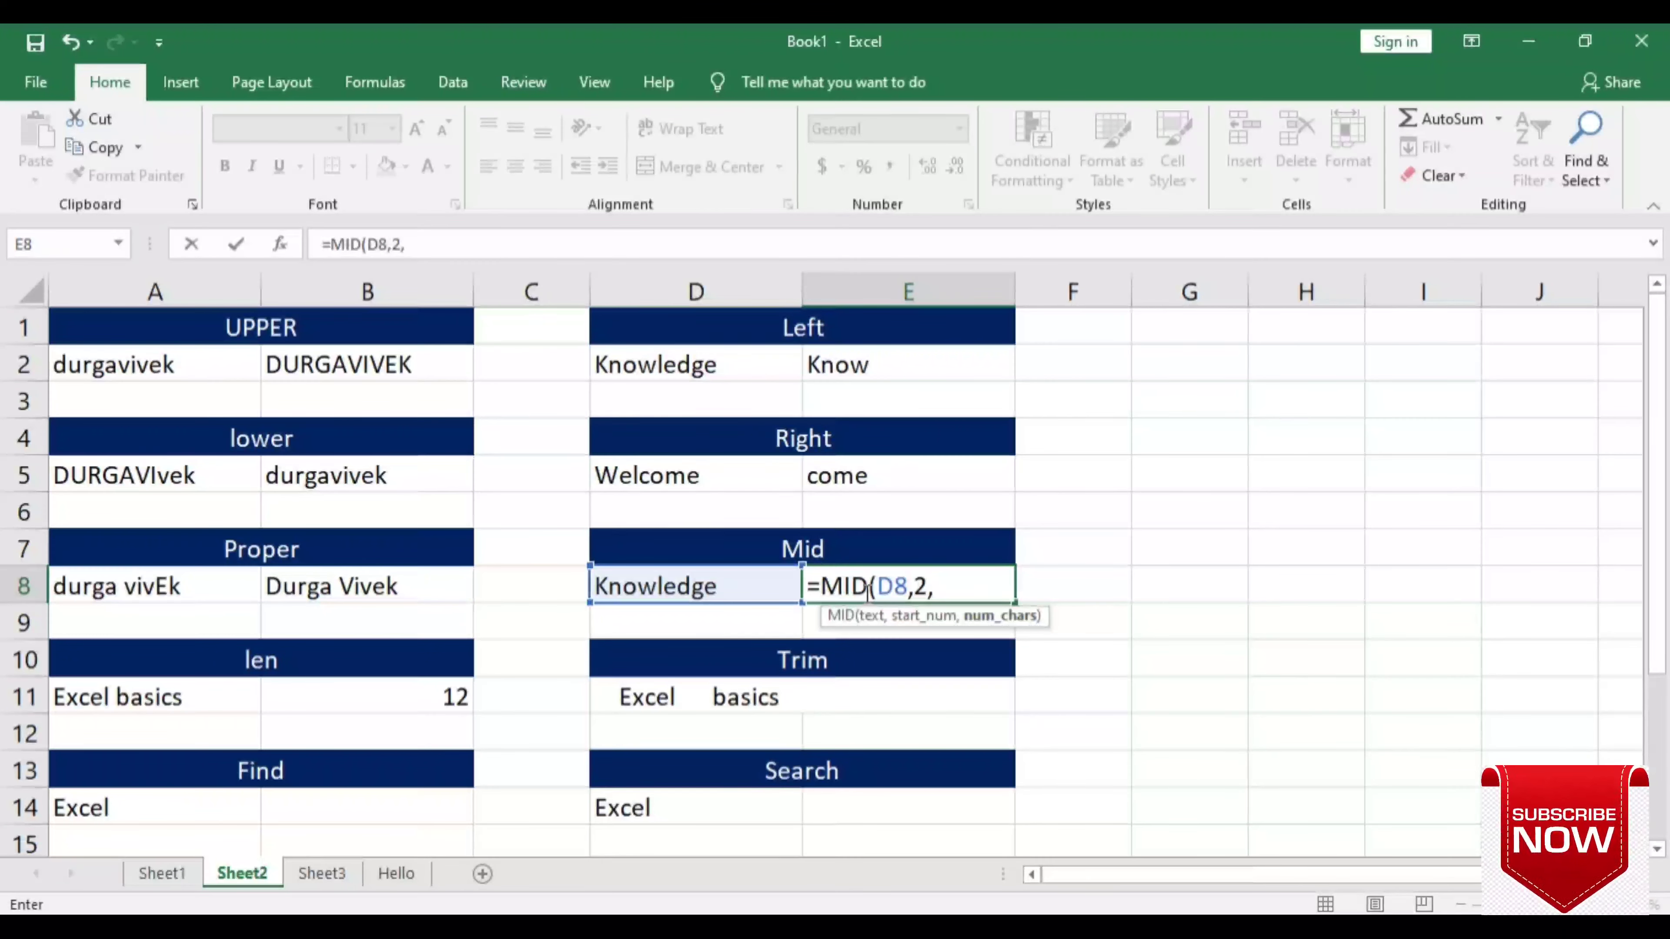
pyautogui.write('3')
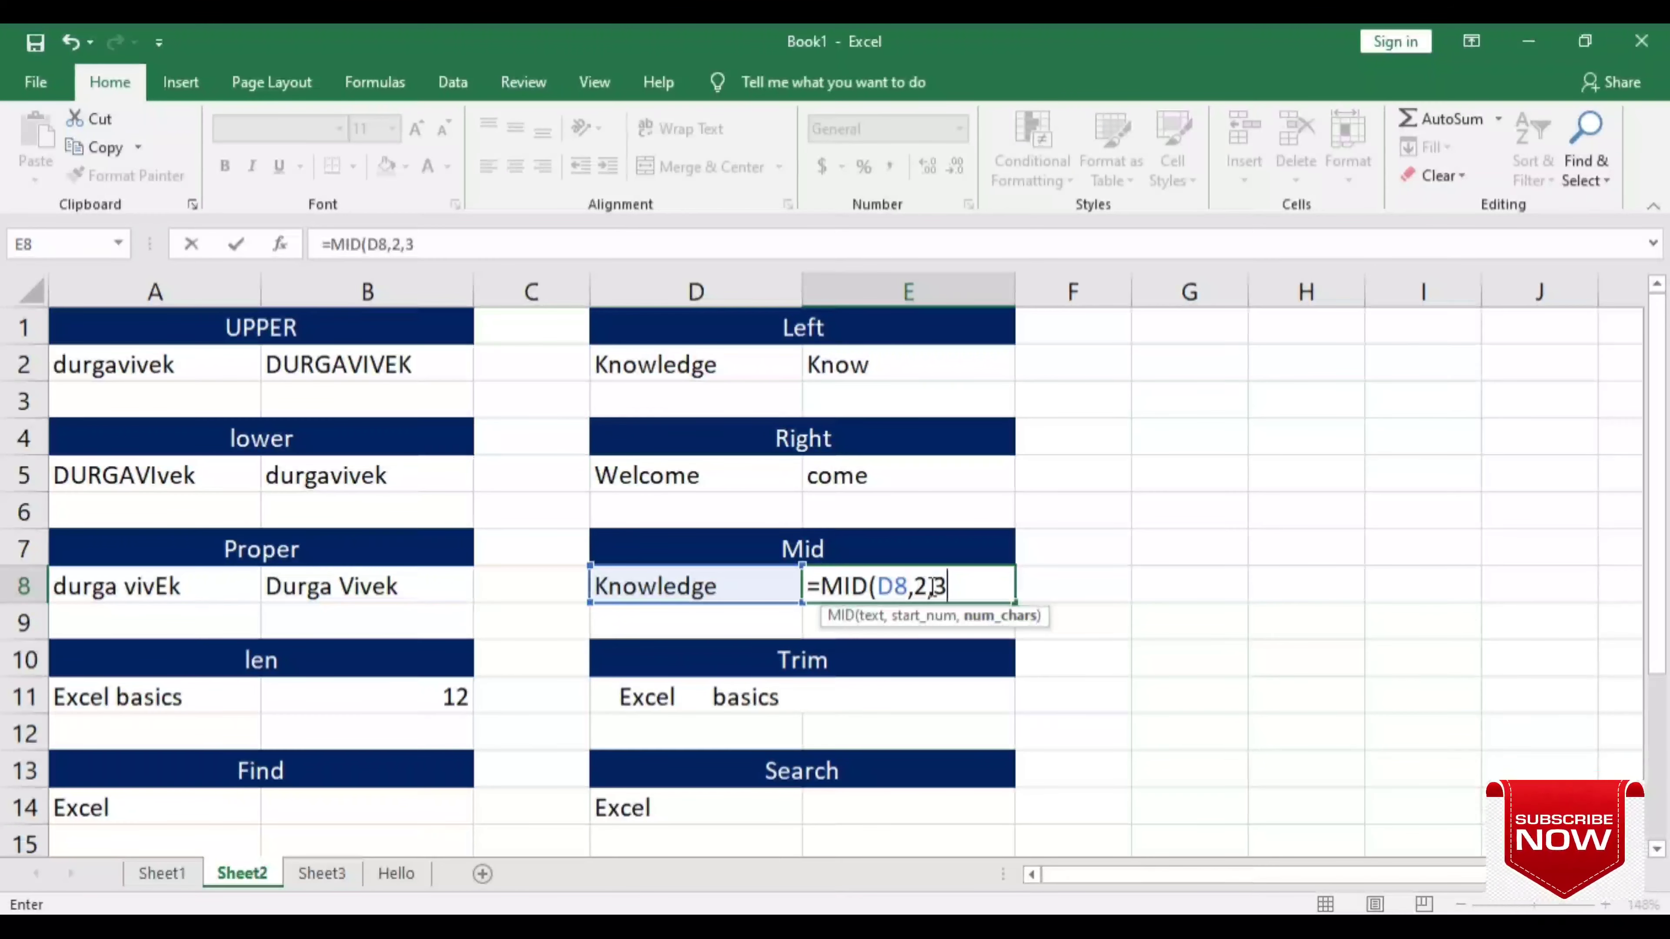
pyautogui.write(')')
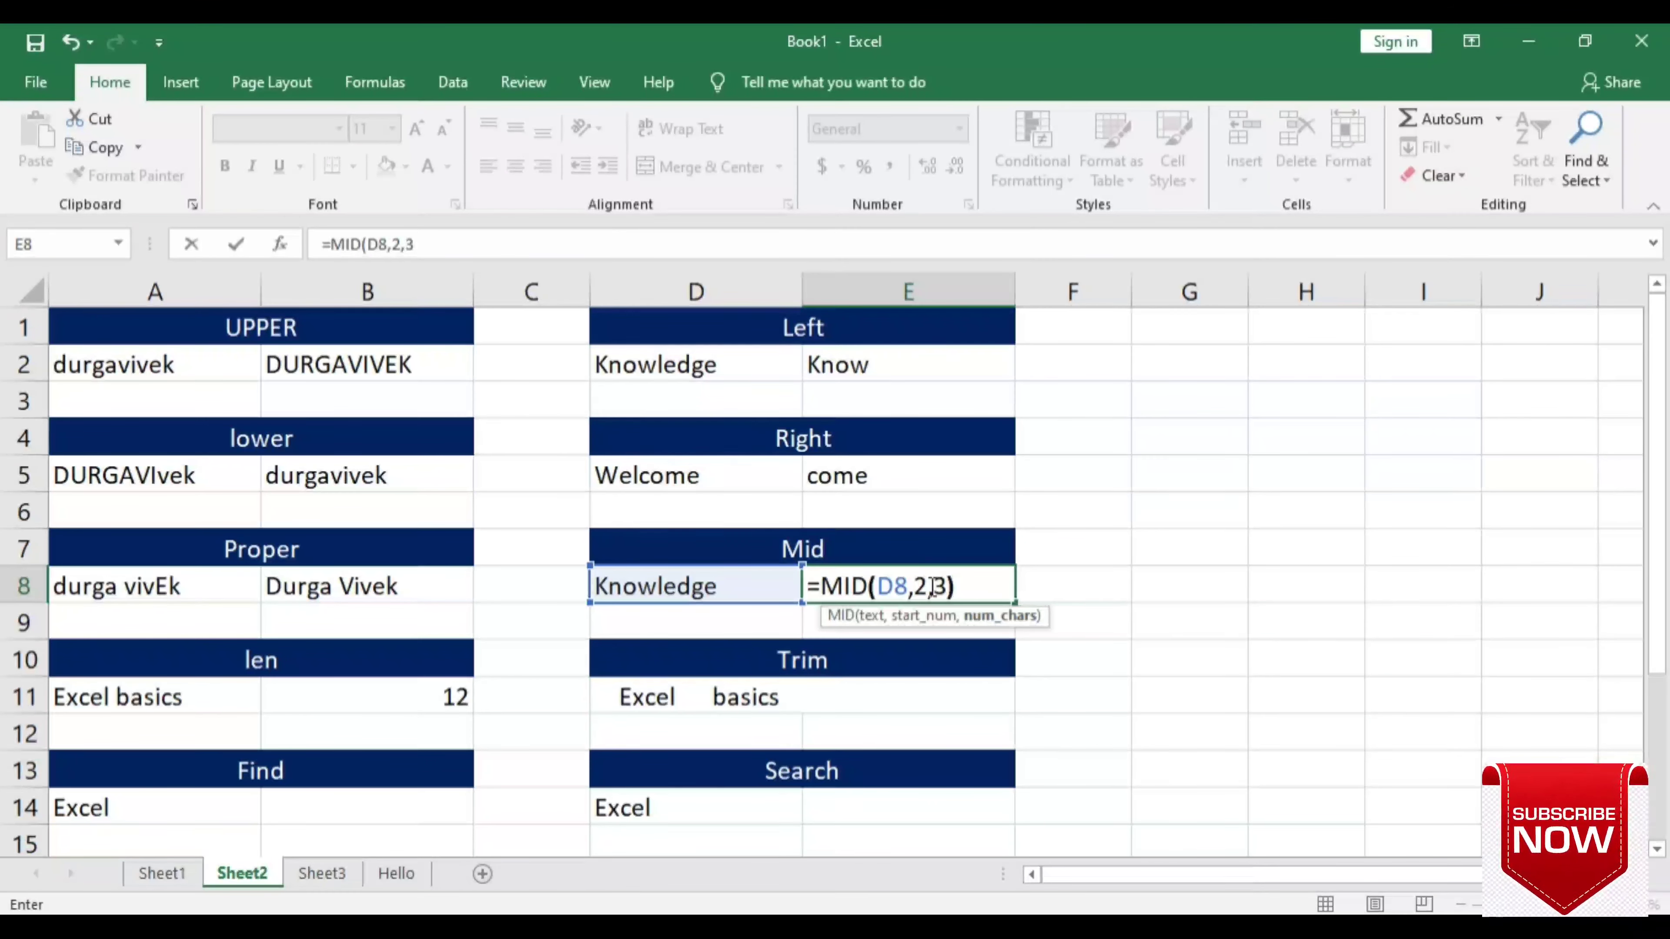
pyautogui.press('Return')
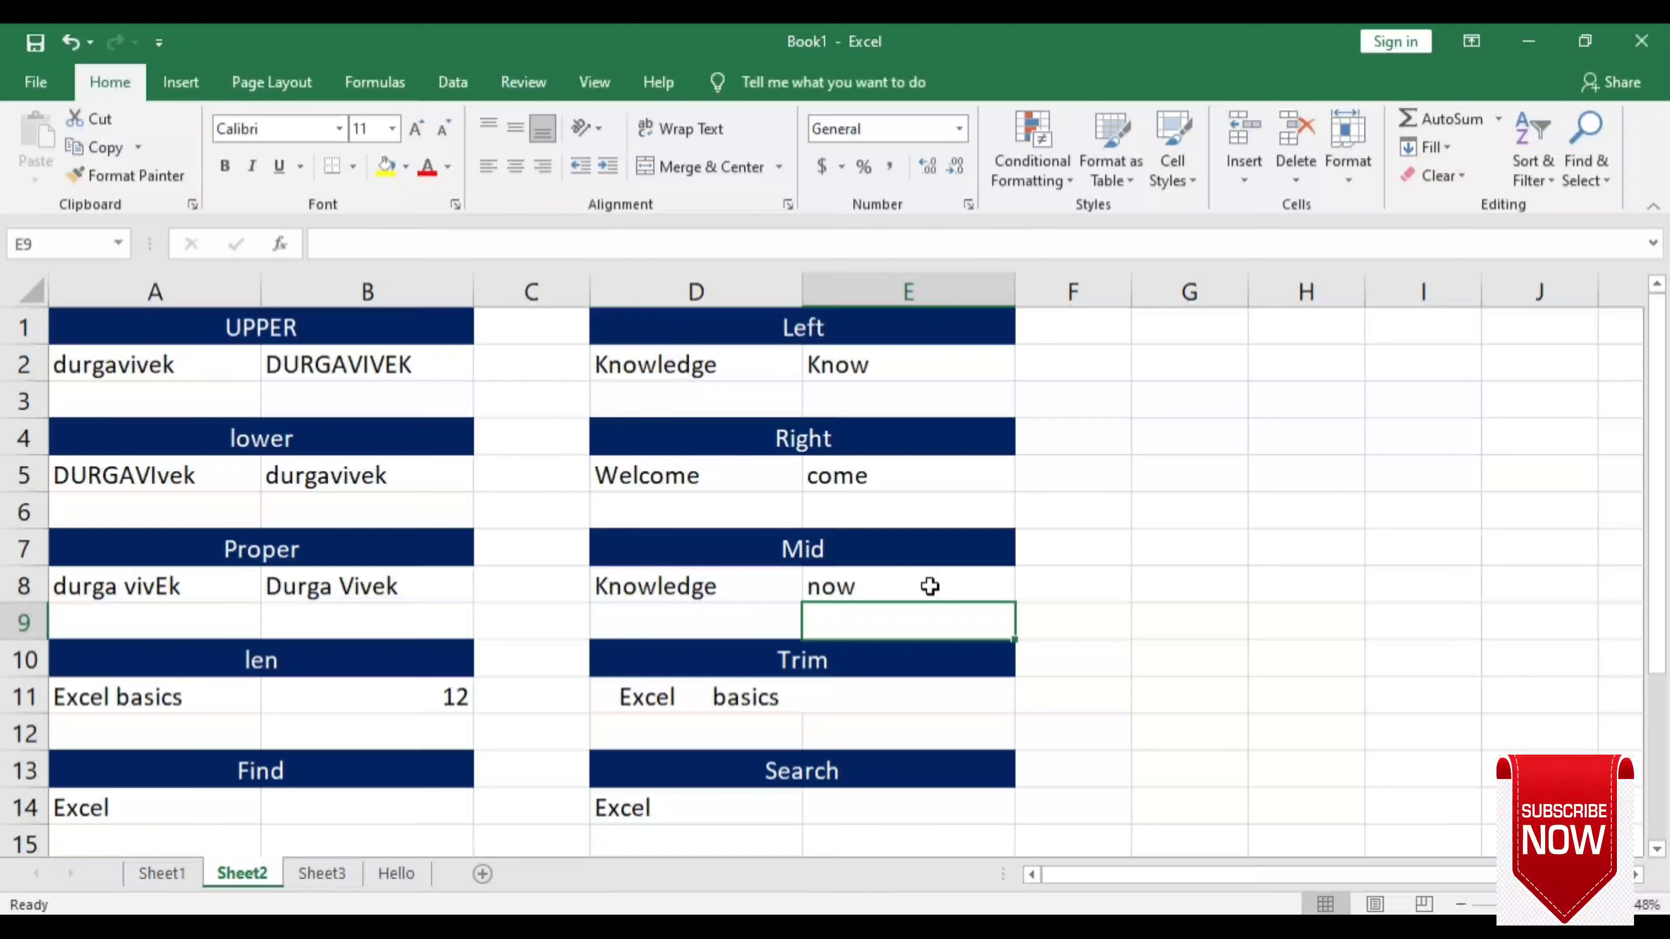
pyautogui.click(929, 586)
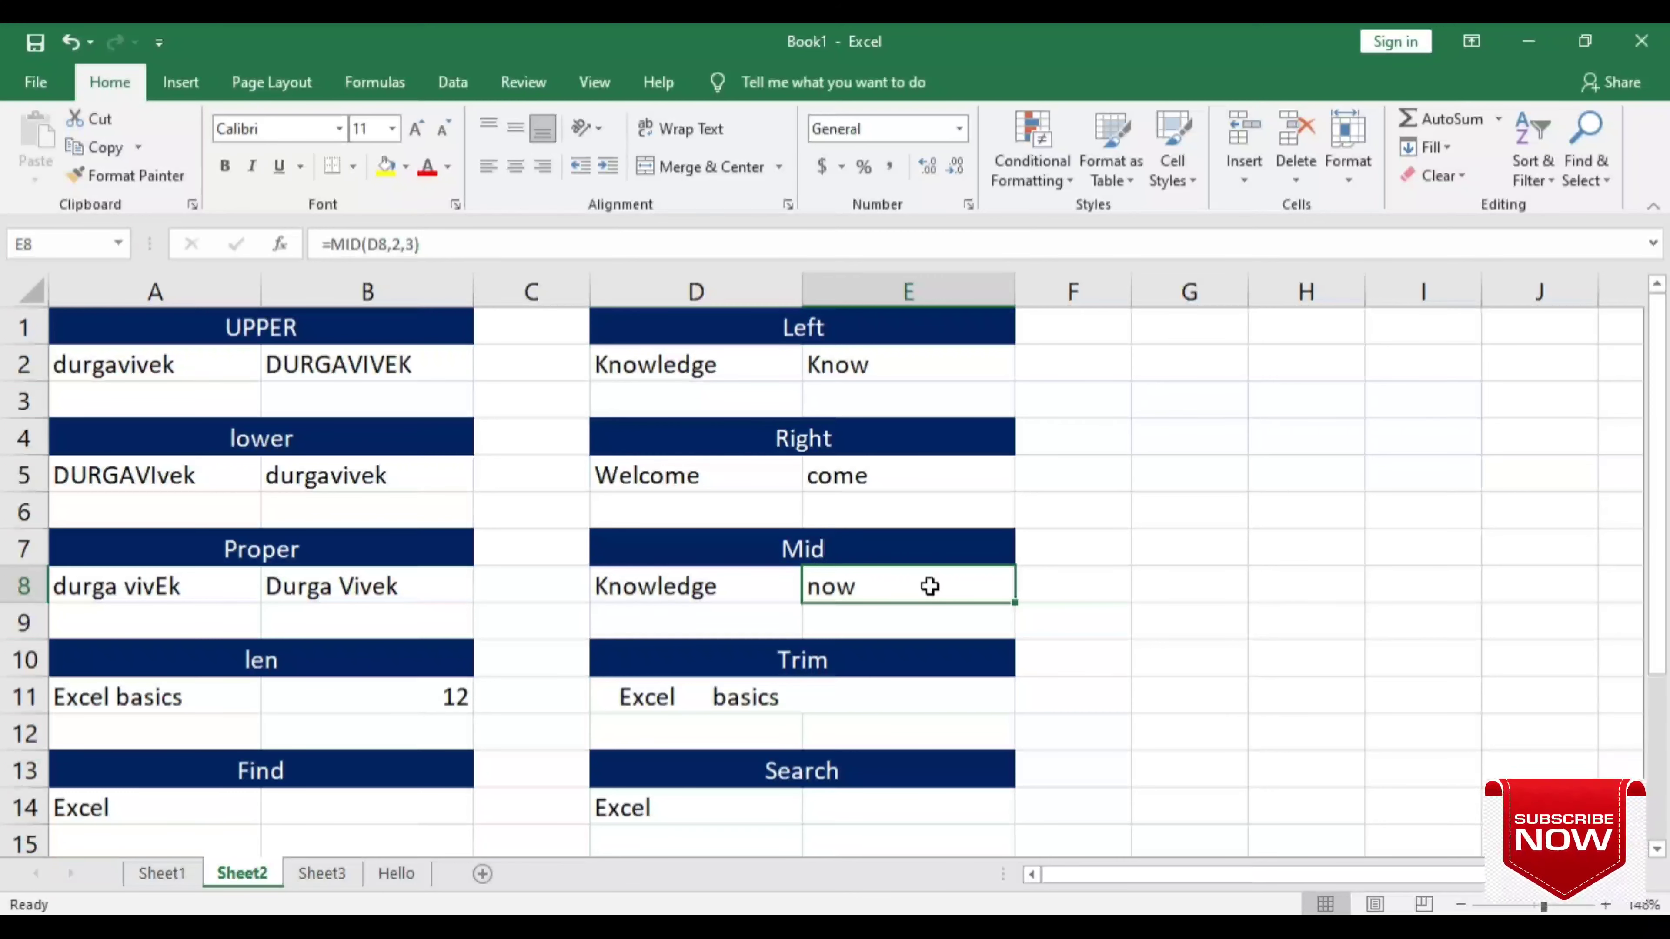
pyautogui.click(887, 687)
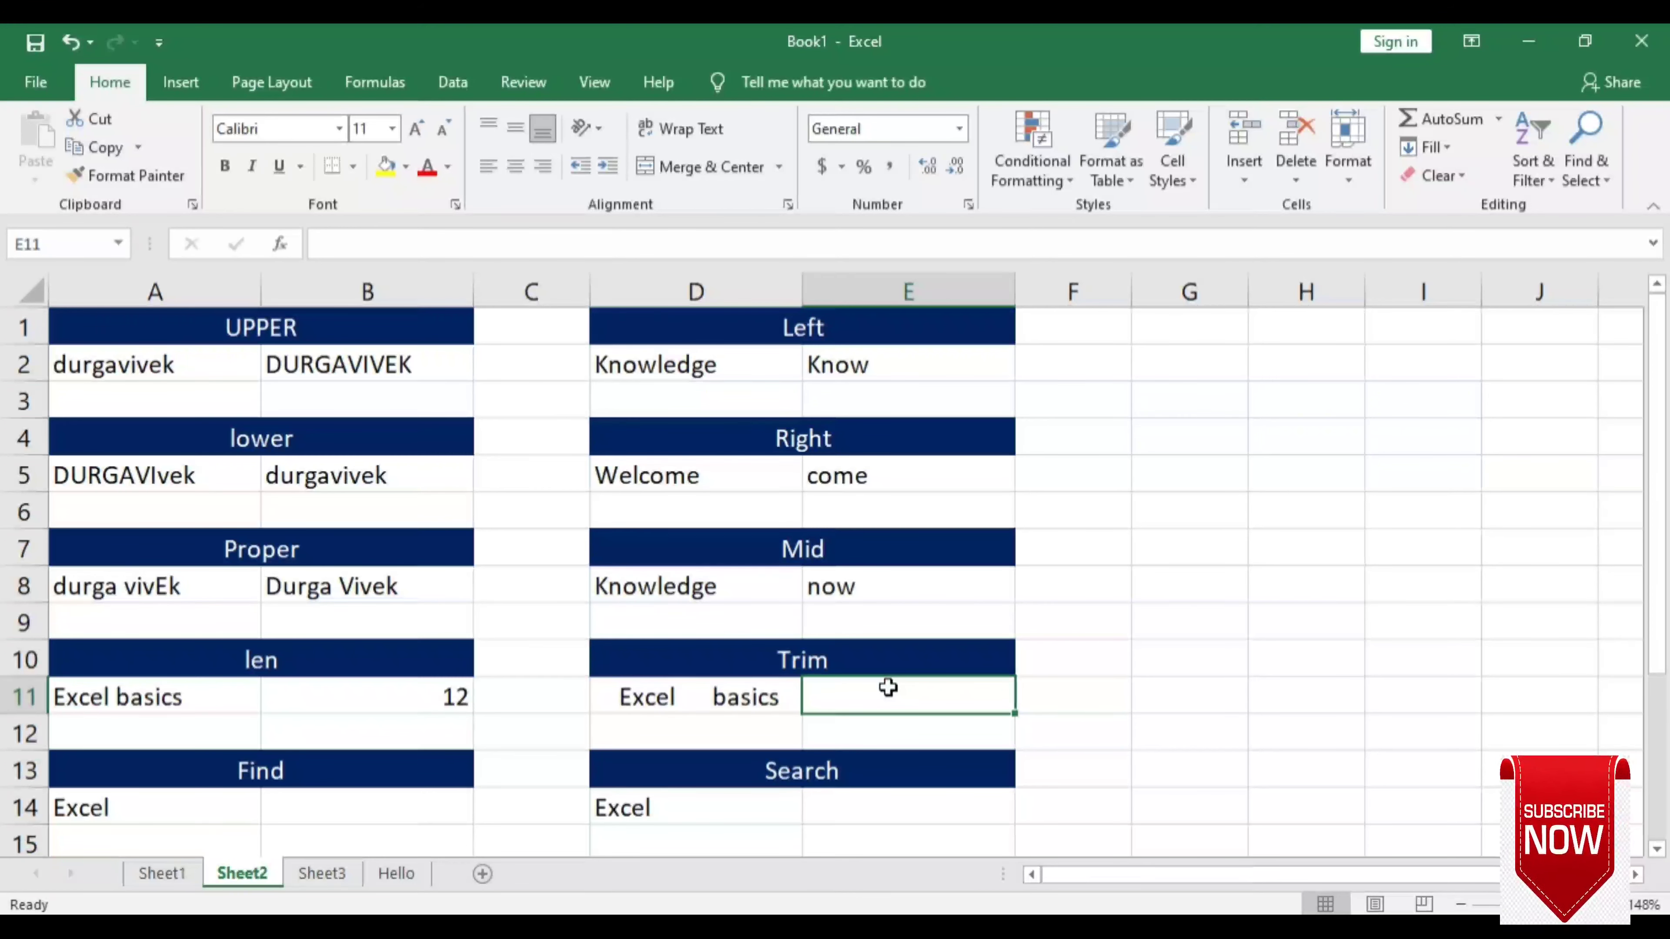
# - Enter =TRIM(D11) in E11 to clean the spaced-out text
pyautogui.write('=trim')
pyautogui.press('Tab')
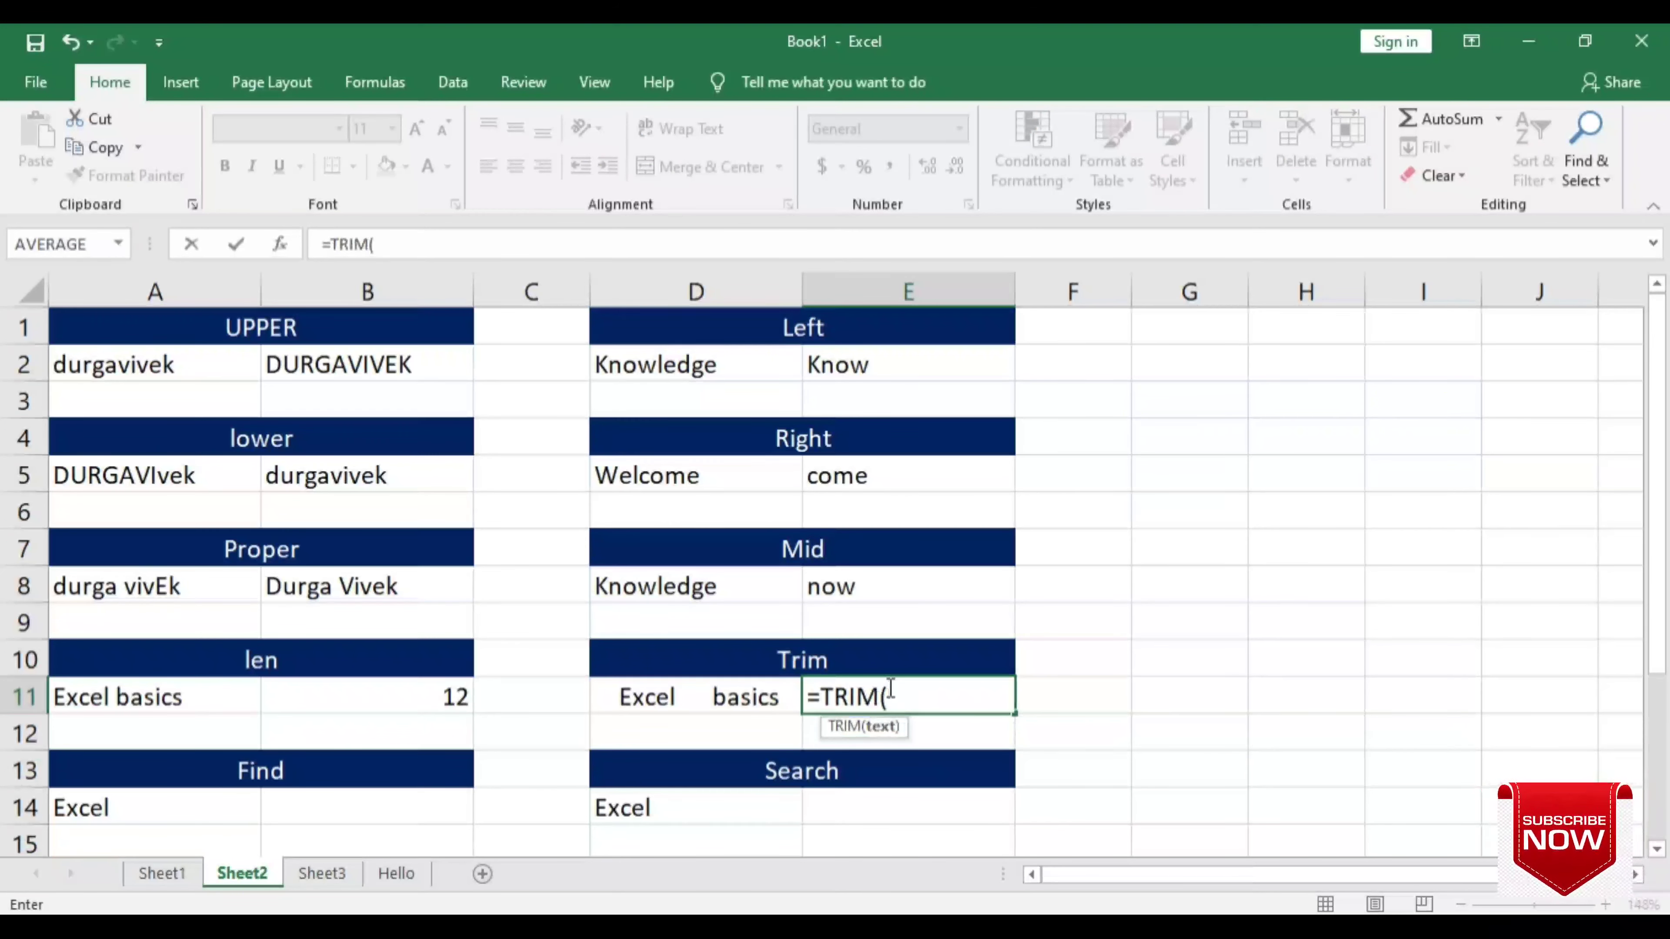
pyautogui.click(682, 699)
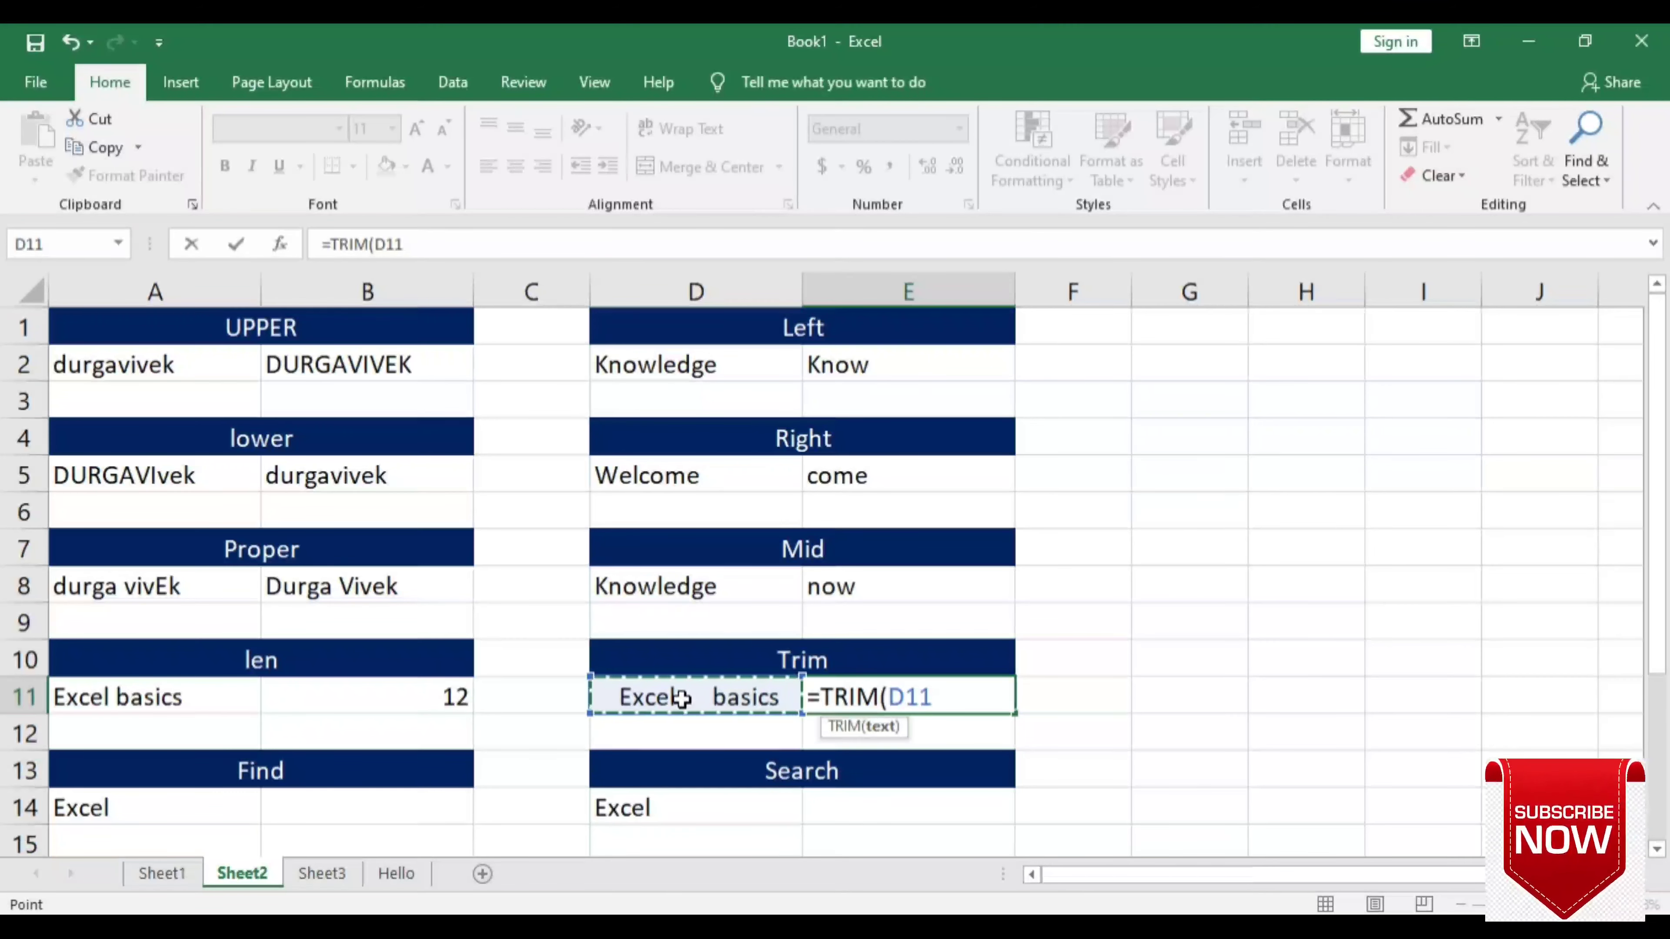
pyautogui.write(')')
pyautogui.press('Return')
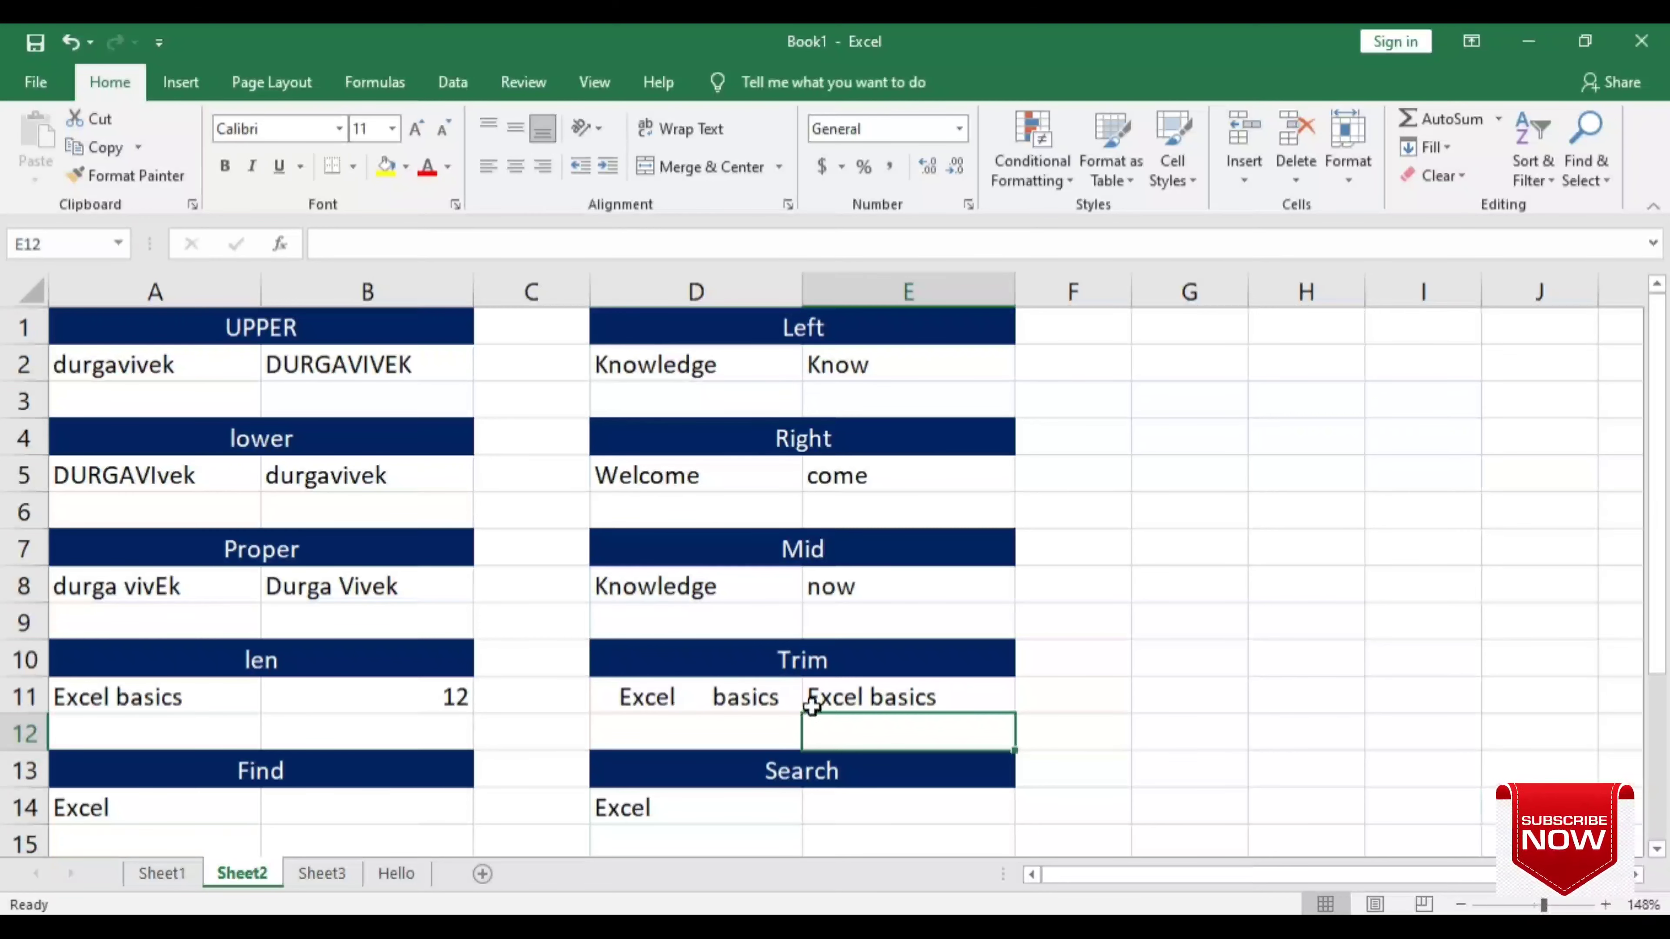
pyautogui.click(865, 699)
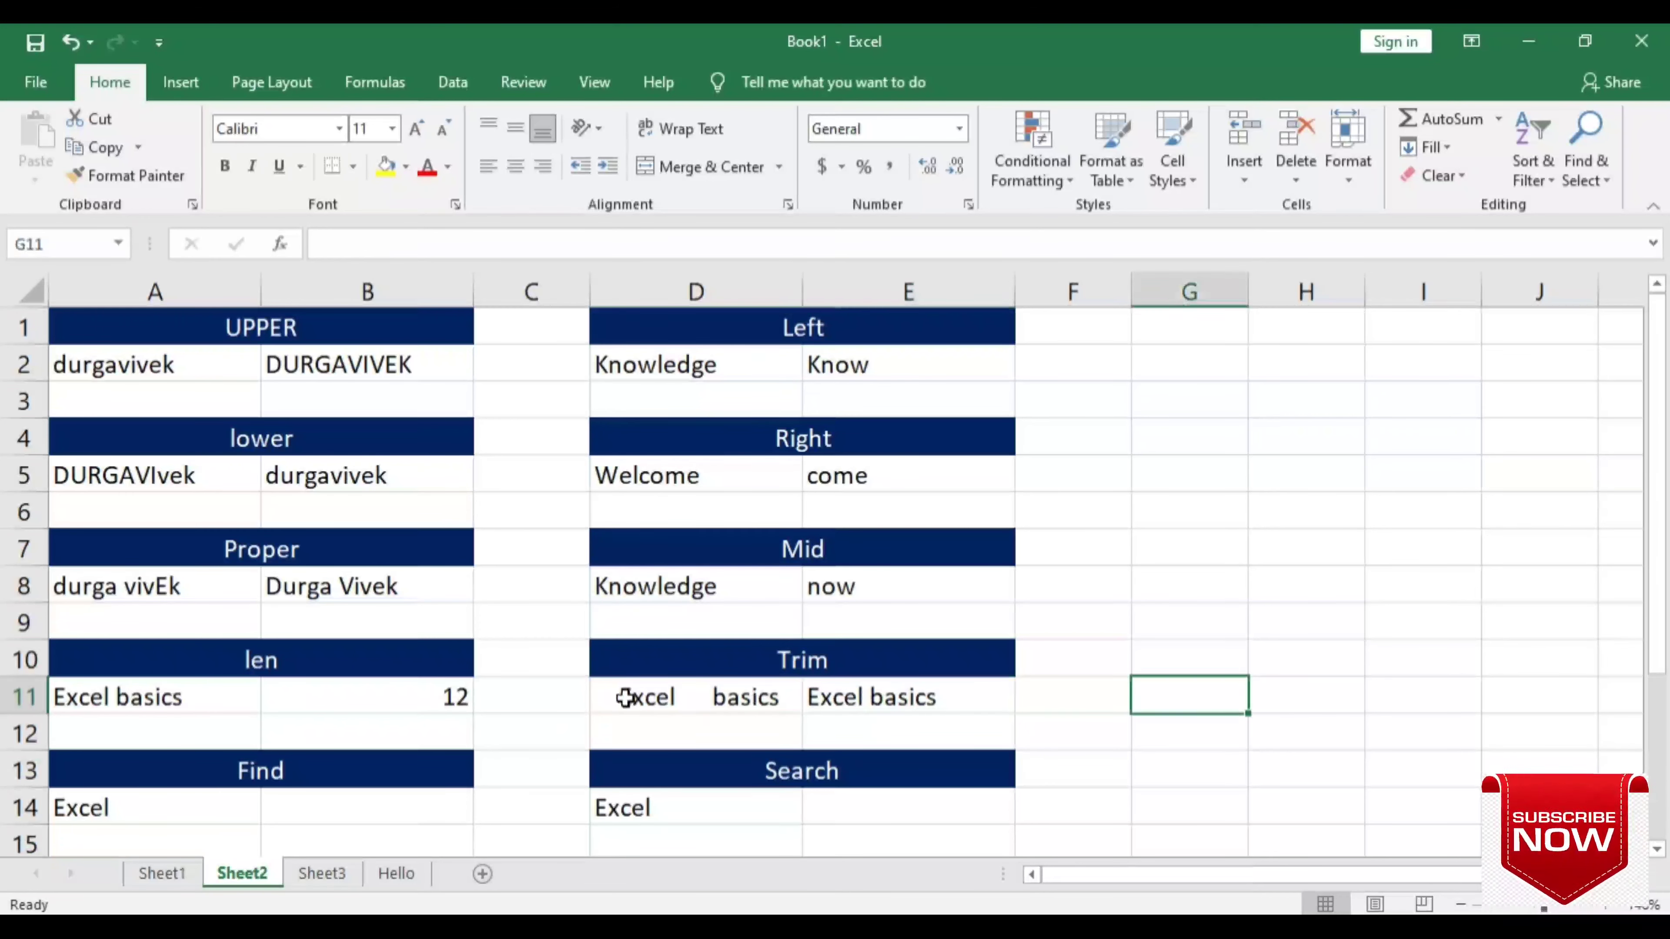
# - Add extra spaces between Excel and basics in D11 and confirm E11 stays clean
pyautogui.doubleClick(626, 698)
pyautogui.hotkey('shift', 'Left')
pyautogui.hotkey('shift', 'Left')
pyautogui.hotkey('shift', 'Left')
pyautogui.hotkey('shift', 'Left')
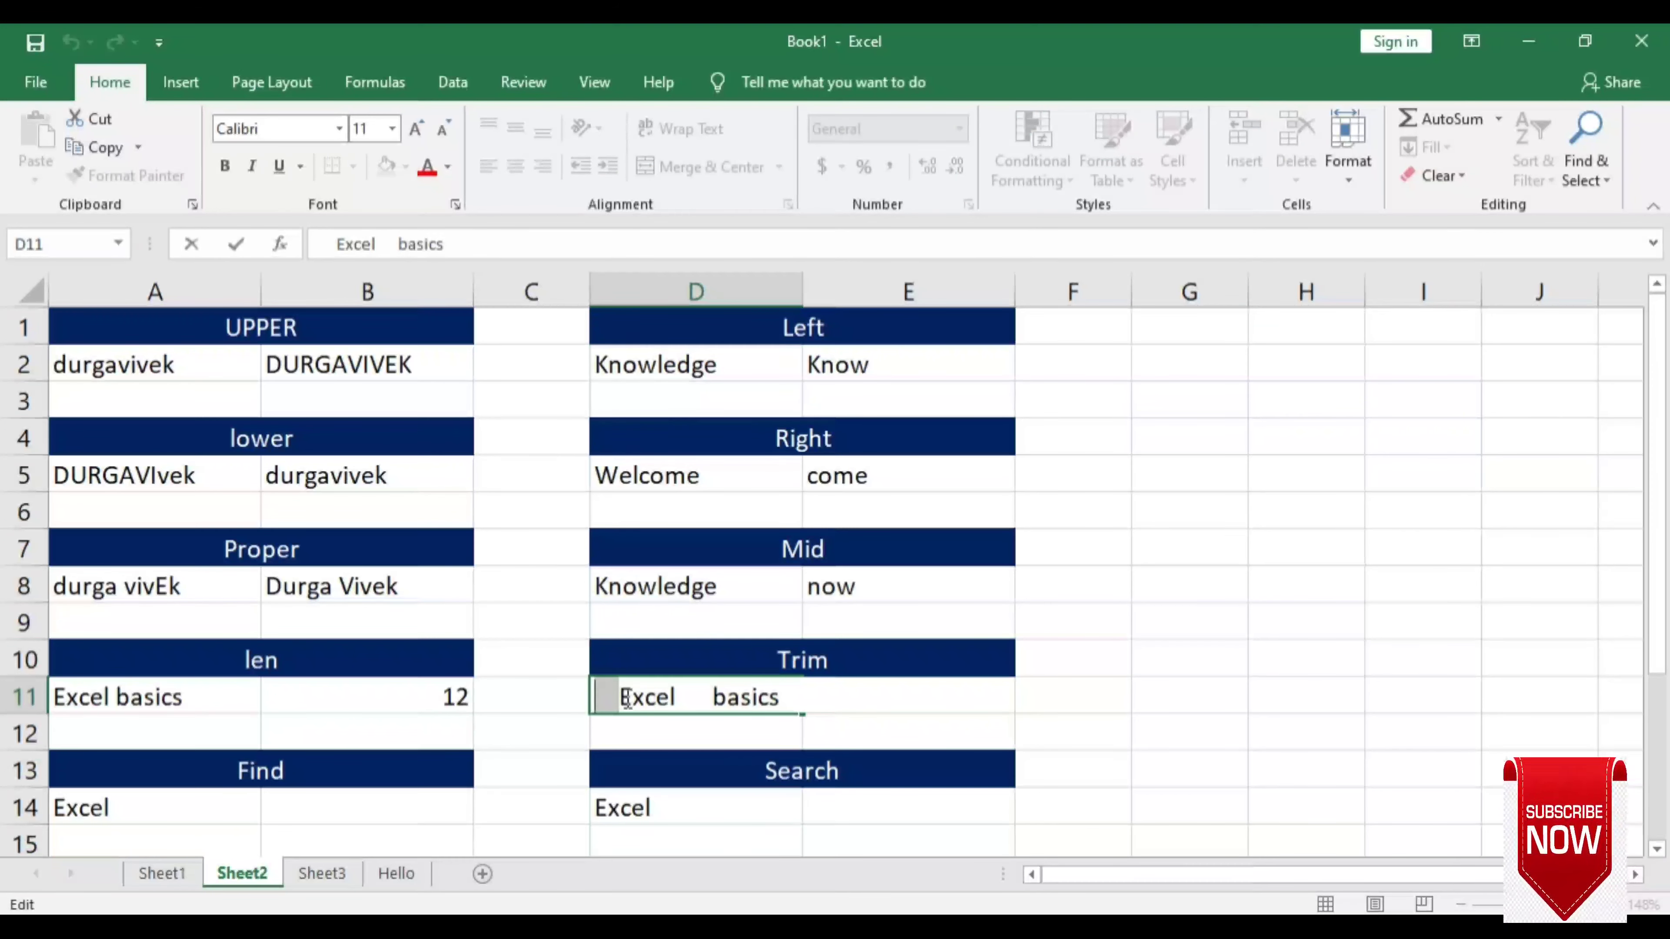
pyautogui.click(675, 695)
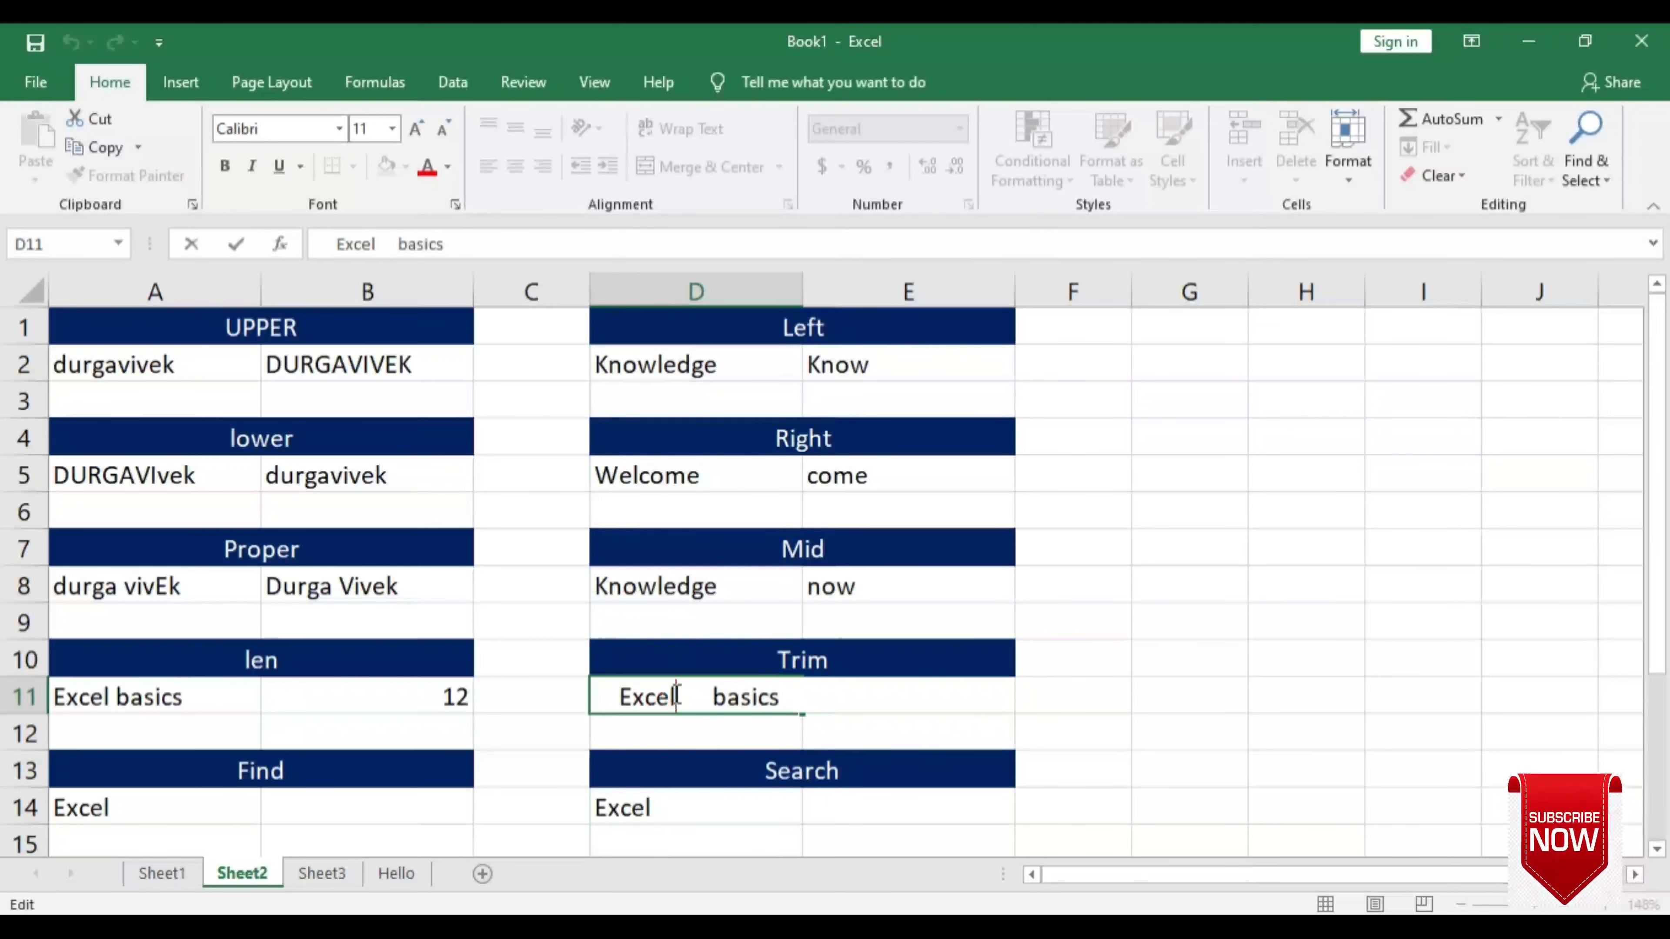
pyautogui.hotkey('shift', 'Right')
pyautogui.hotkey('shift', 'Right')
pyautogui.hotkey('shift', 'Right')
pyautogui.hotkey('shift', 'Right')
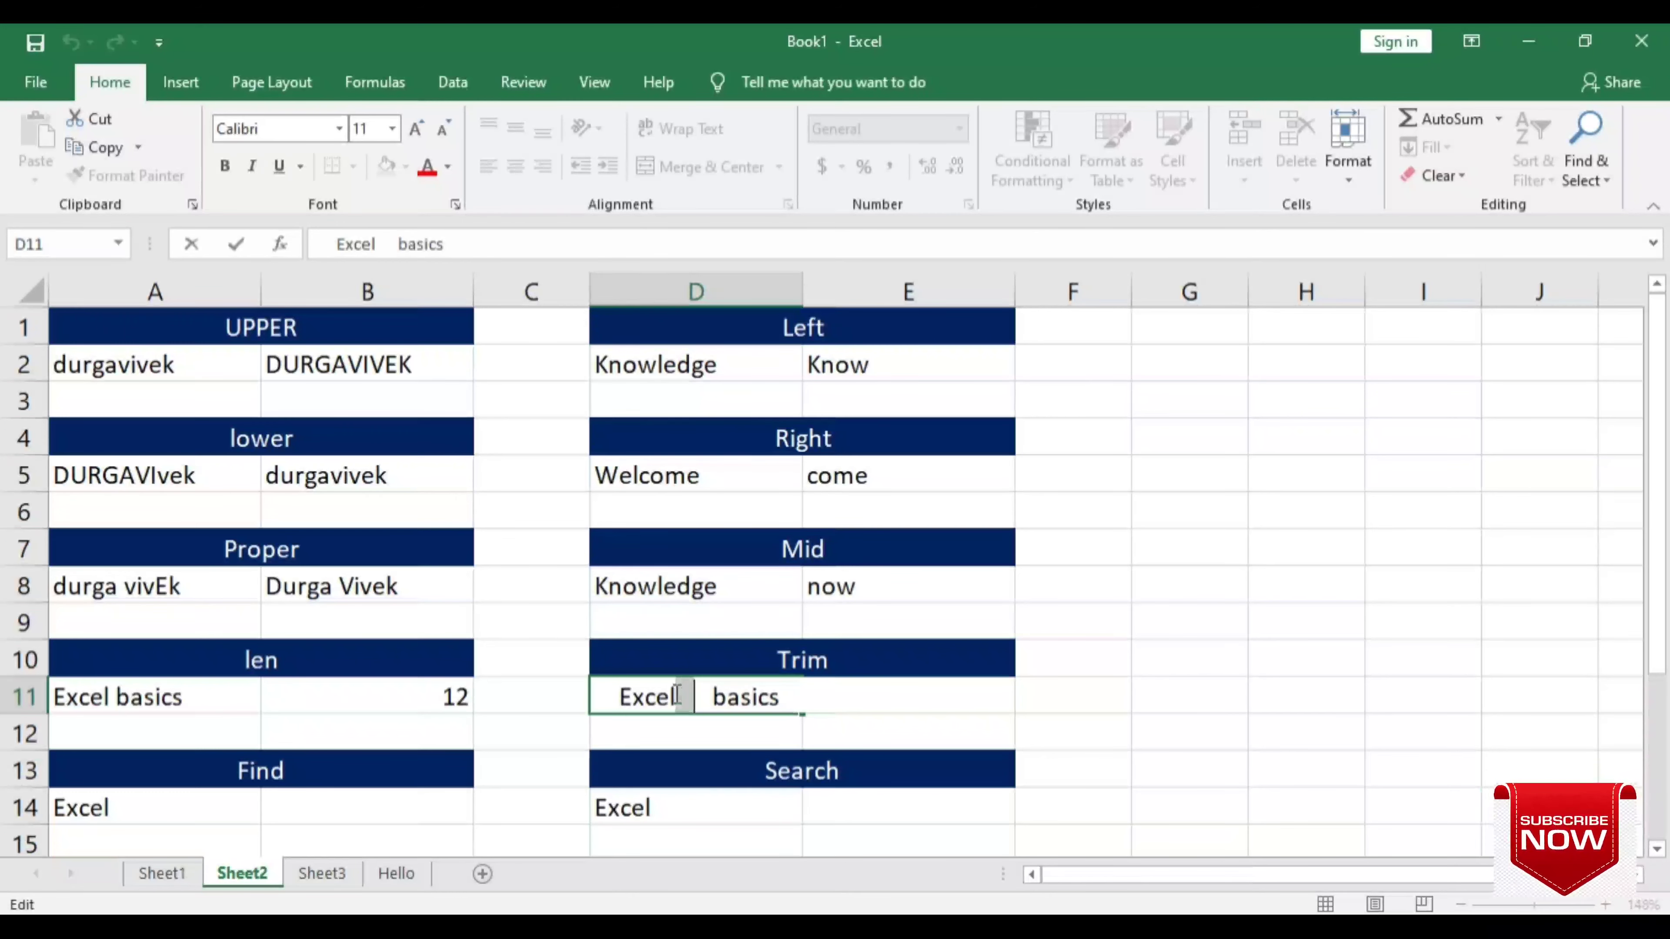
pyautogui.click(785, 697)
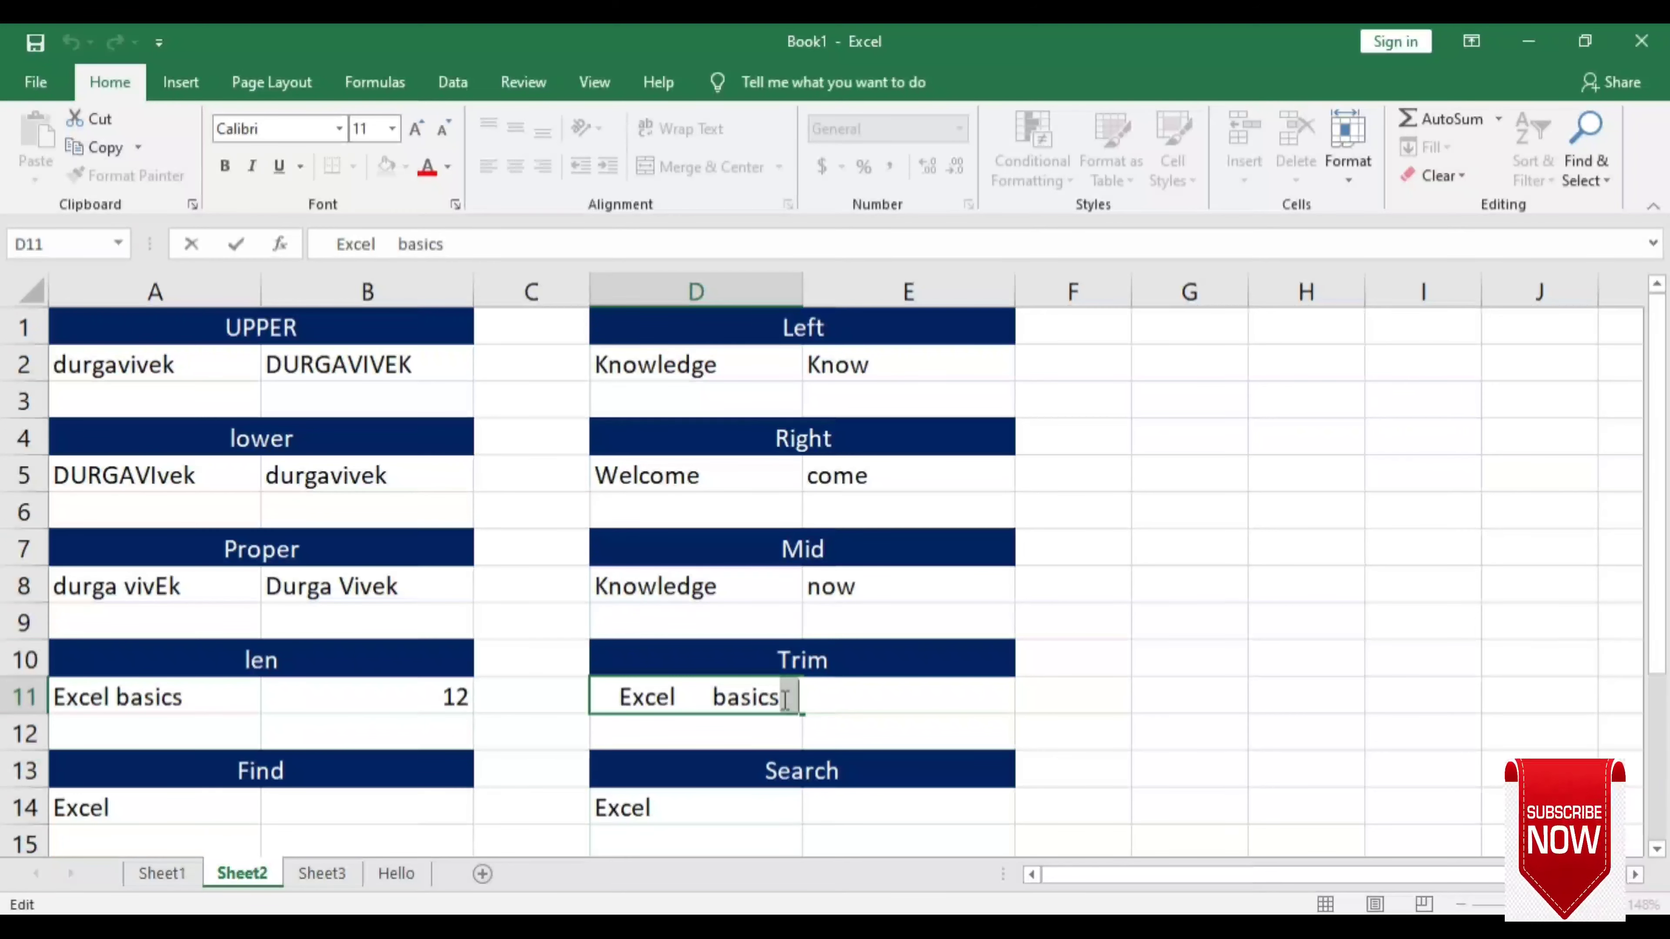
pyautogui.press('Return')
pyautogui.click(835, 706)
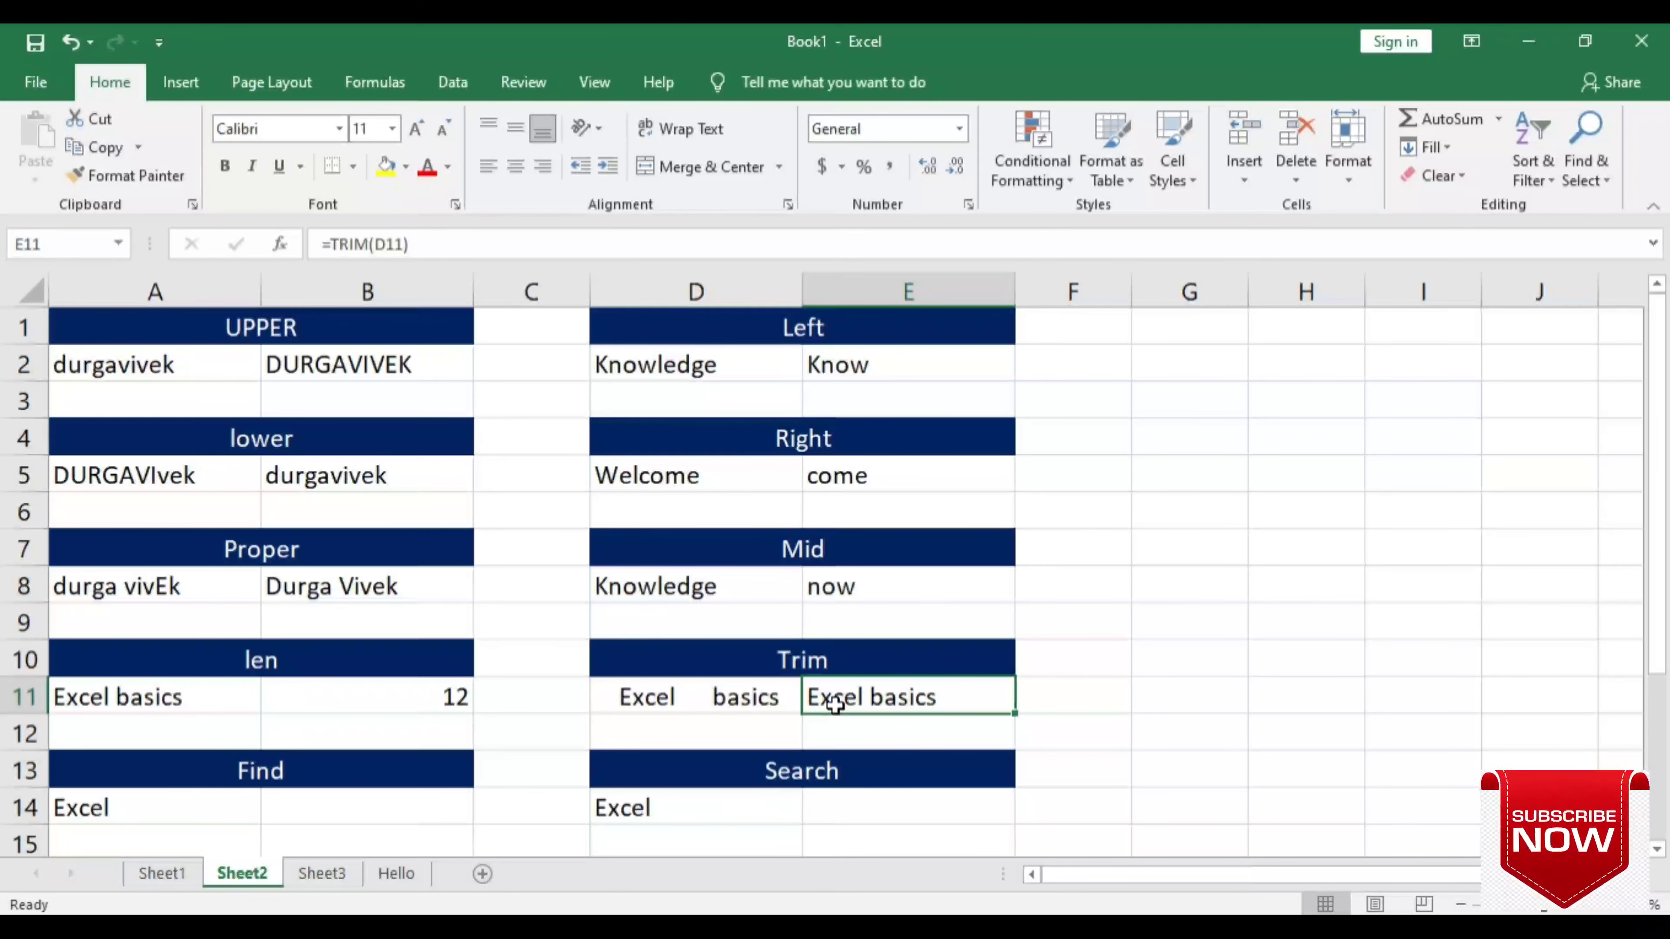
# - Enter =FIND("e",A14) in B14 to get position 4
pyautogui.scroll(-1, 835, 706)
pyautogui.scroll(-1, 835, 705)
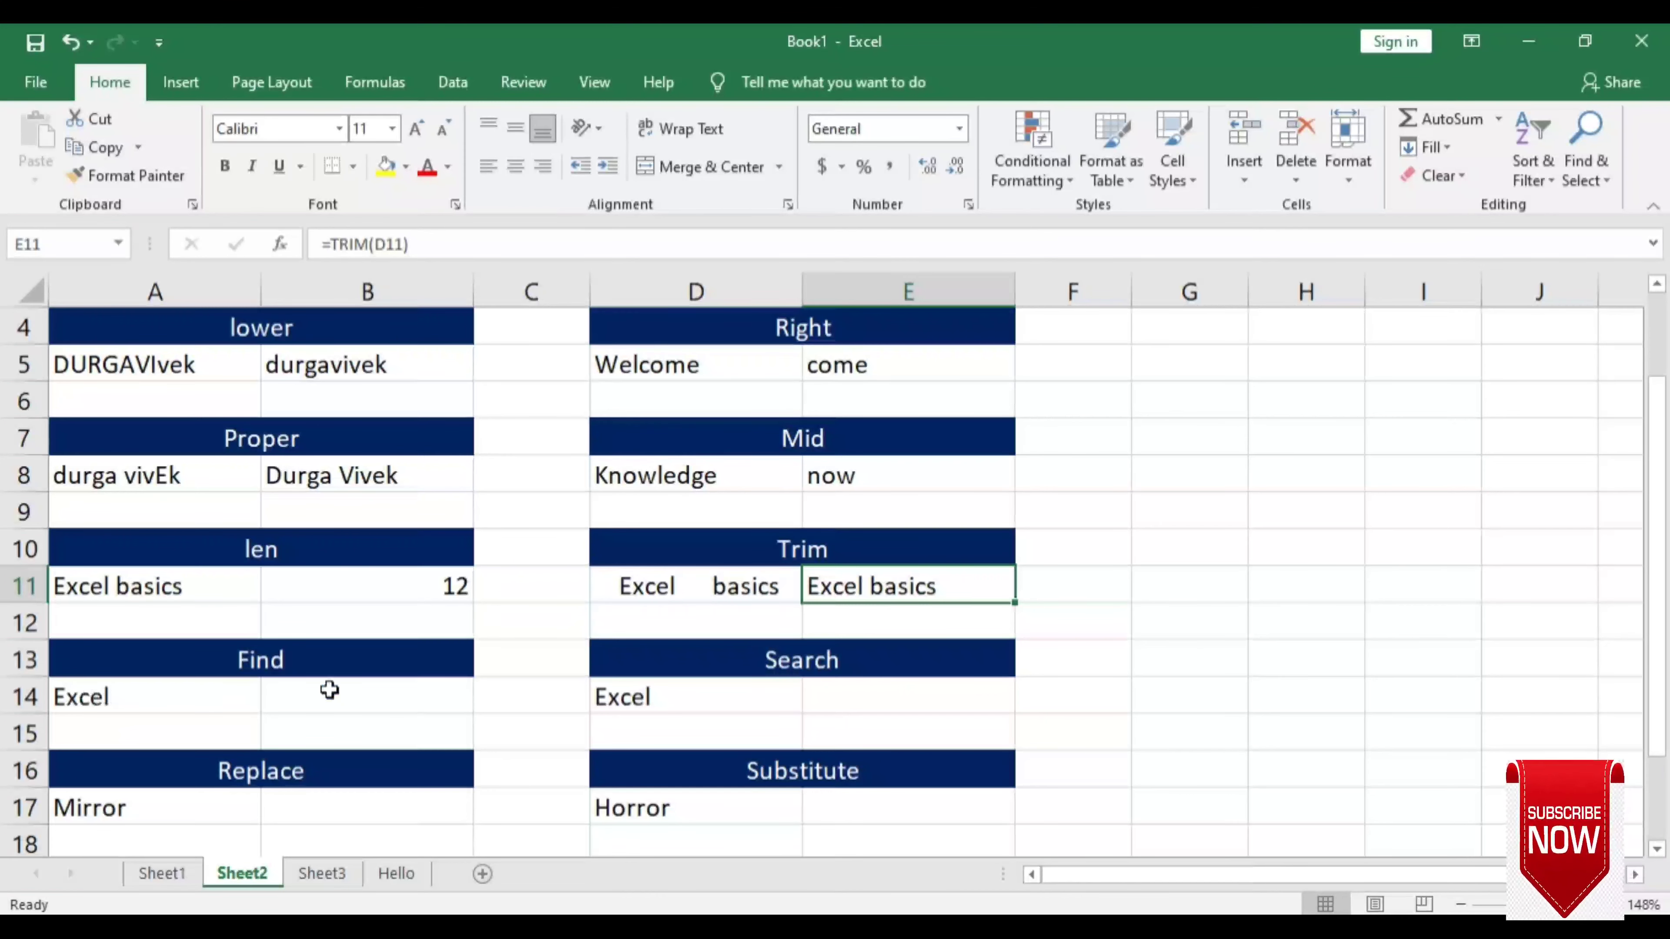
pyautogui.click(347, 701)
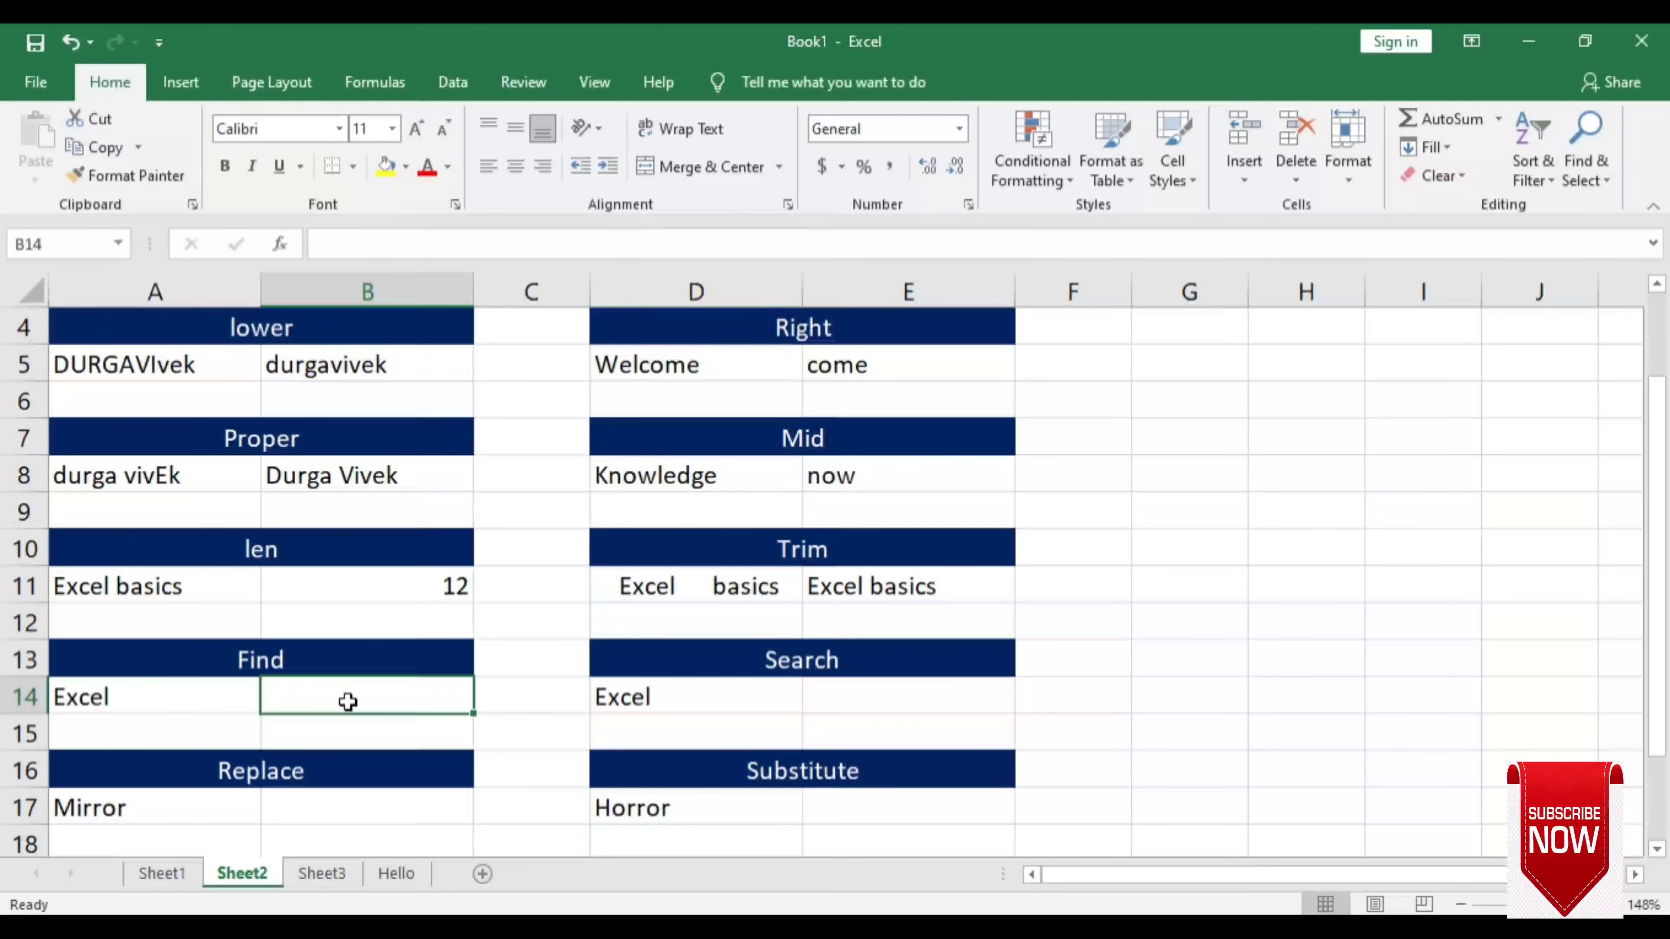
pyautogui.write('=find')
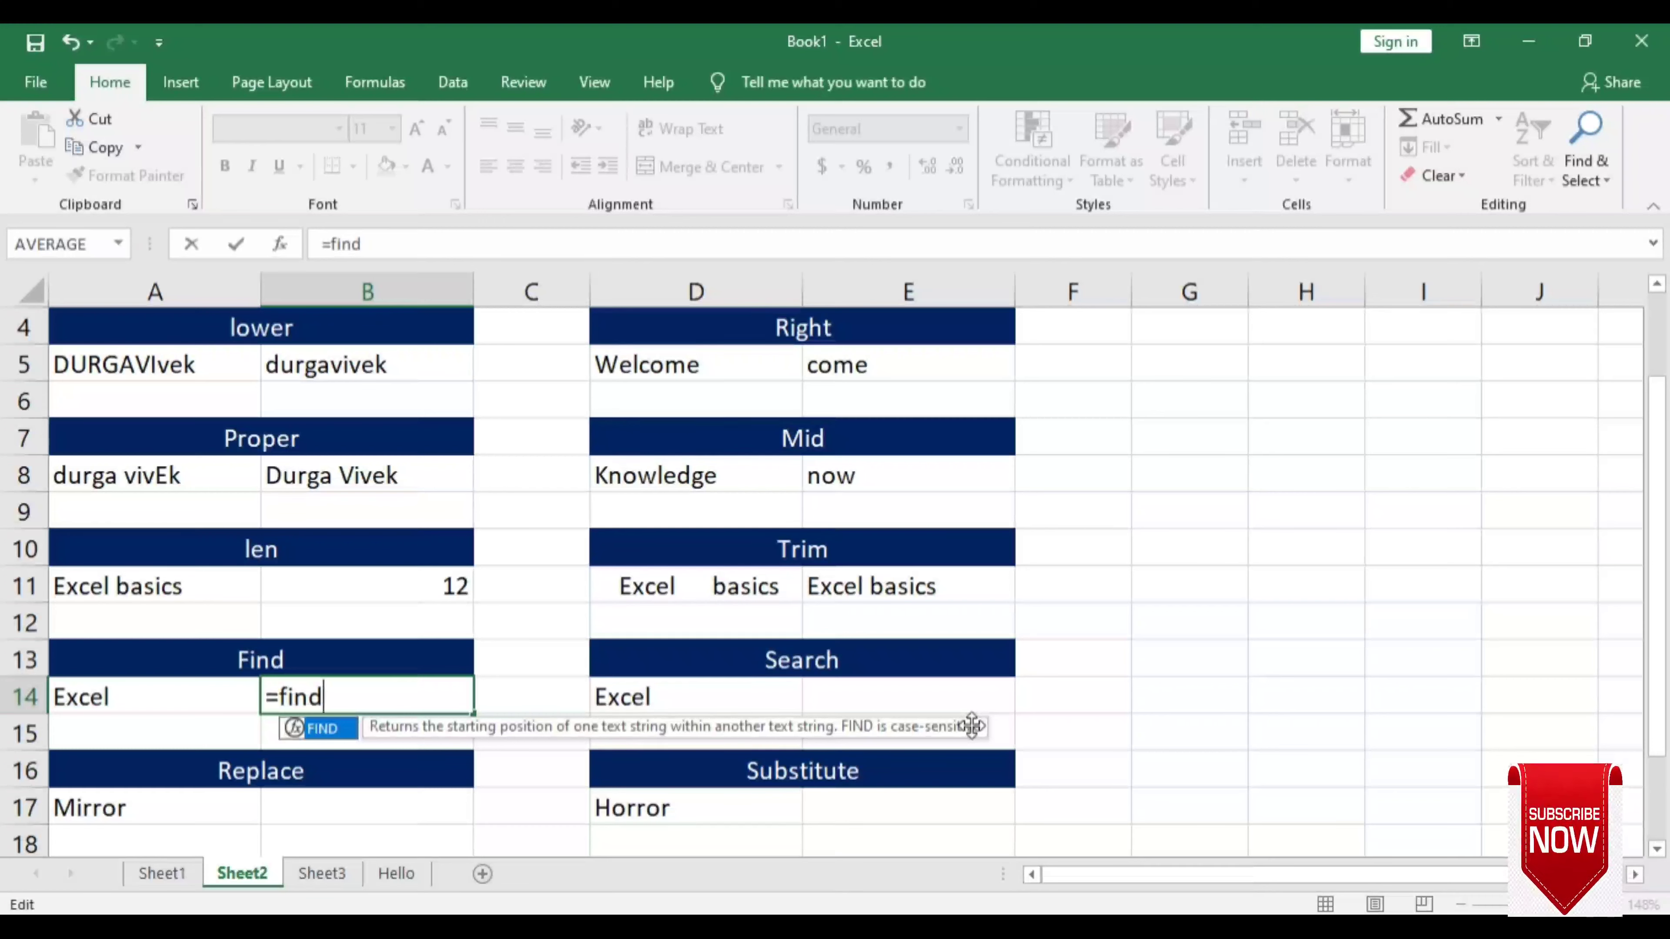
pyautogui.press('Tab')
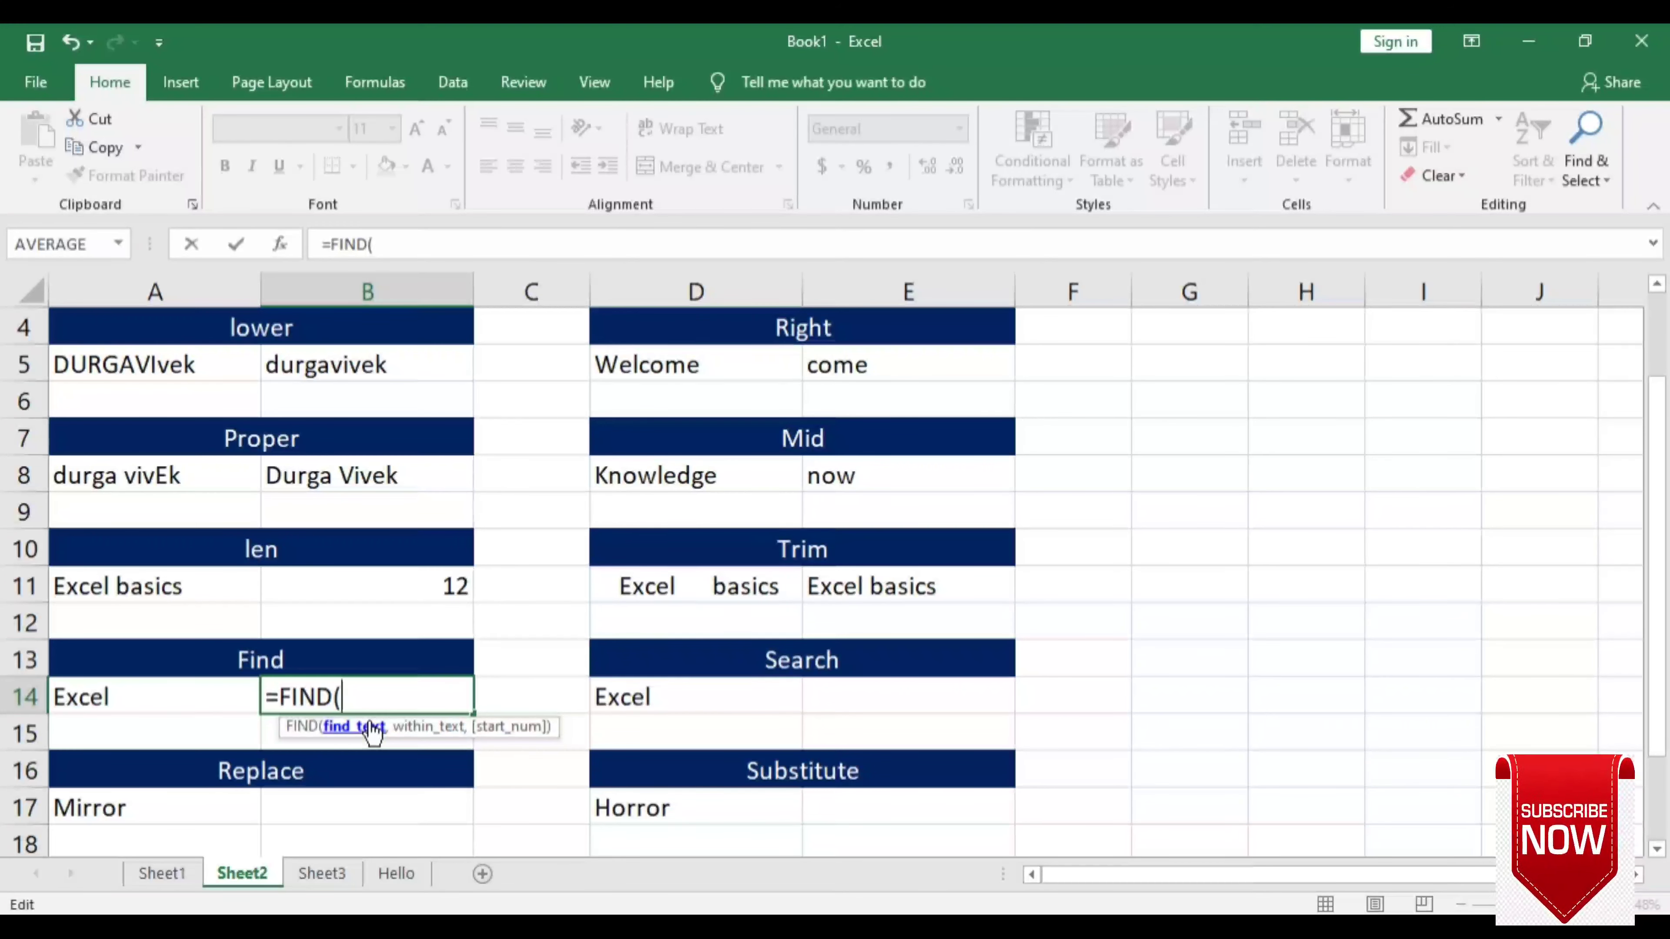
pyautogui.write('"')
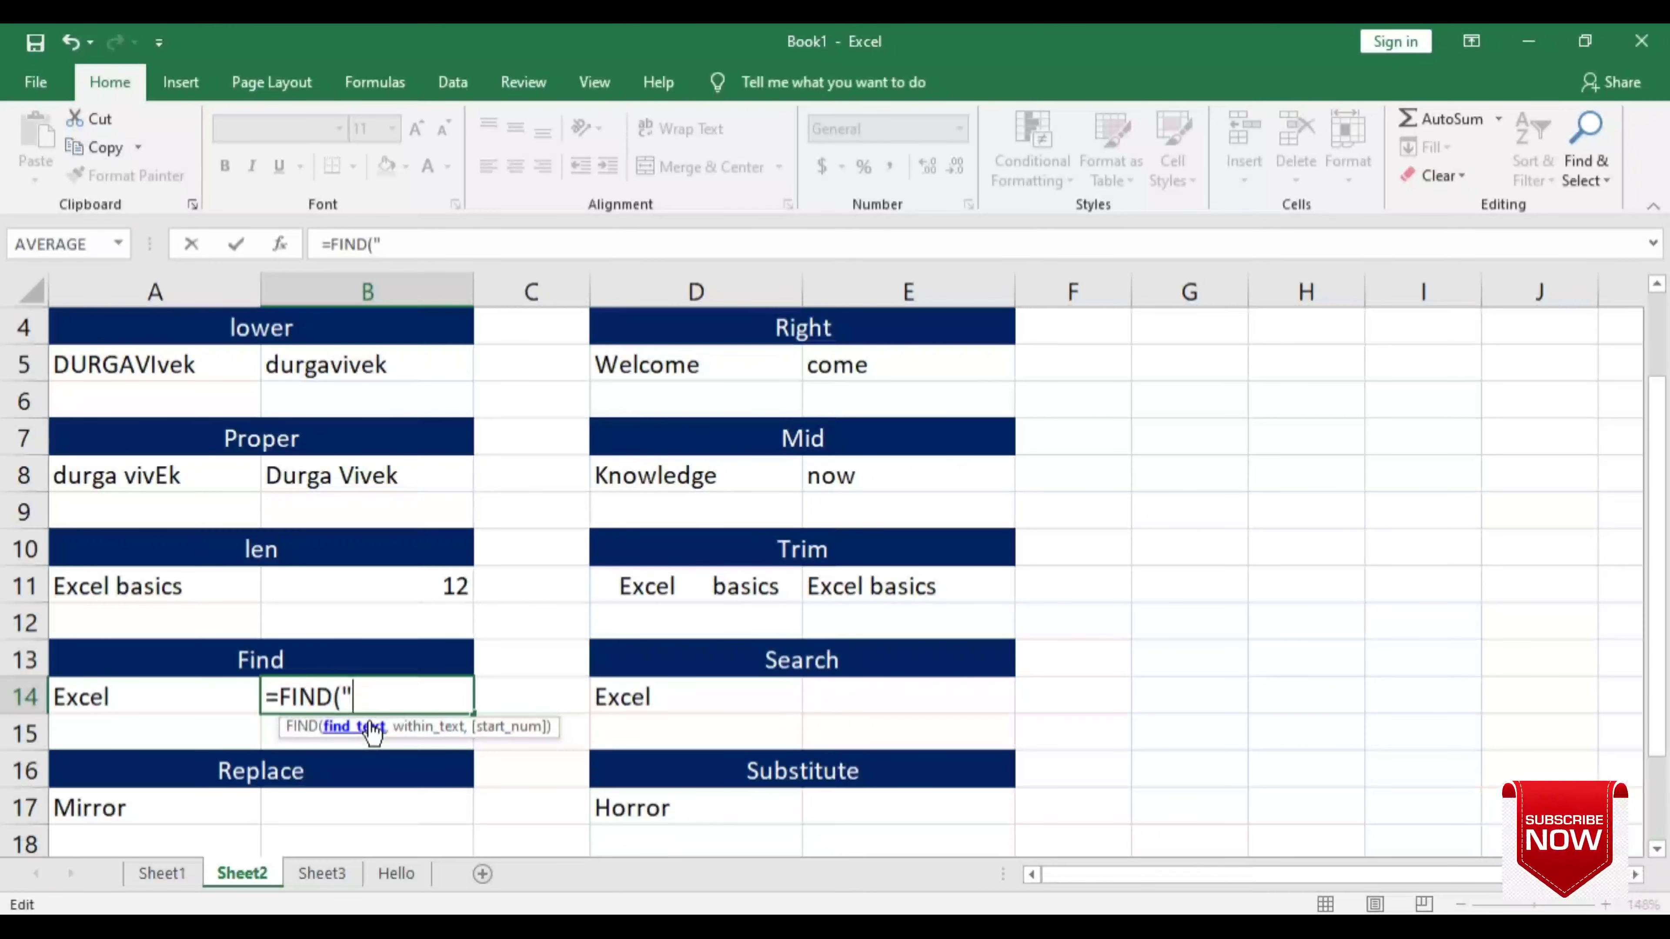
pyautogui.write('e')
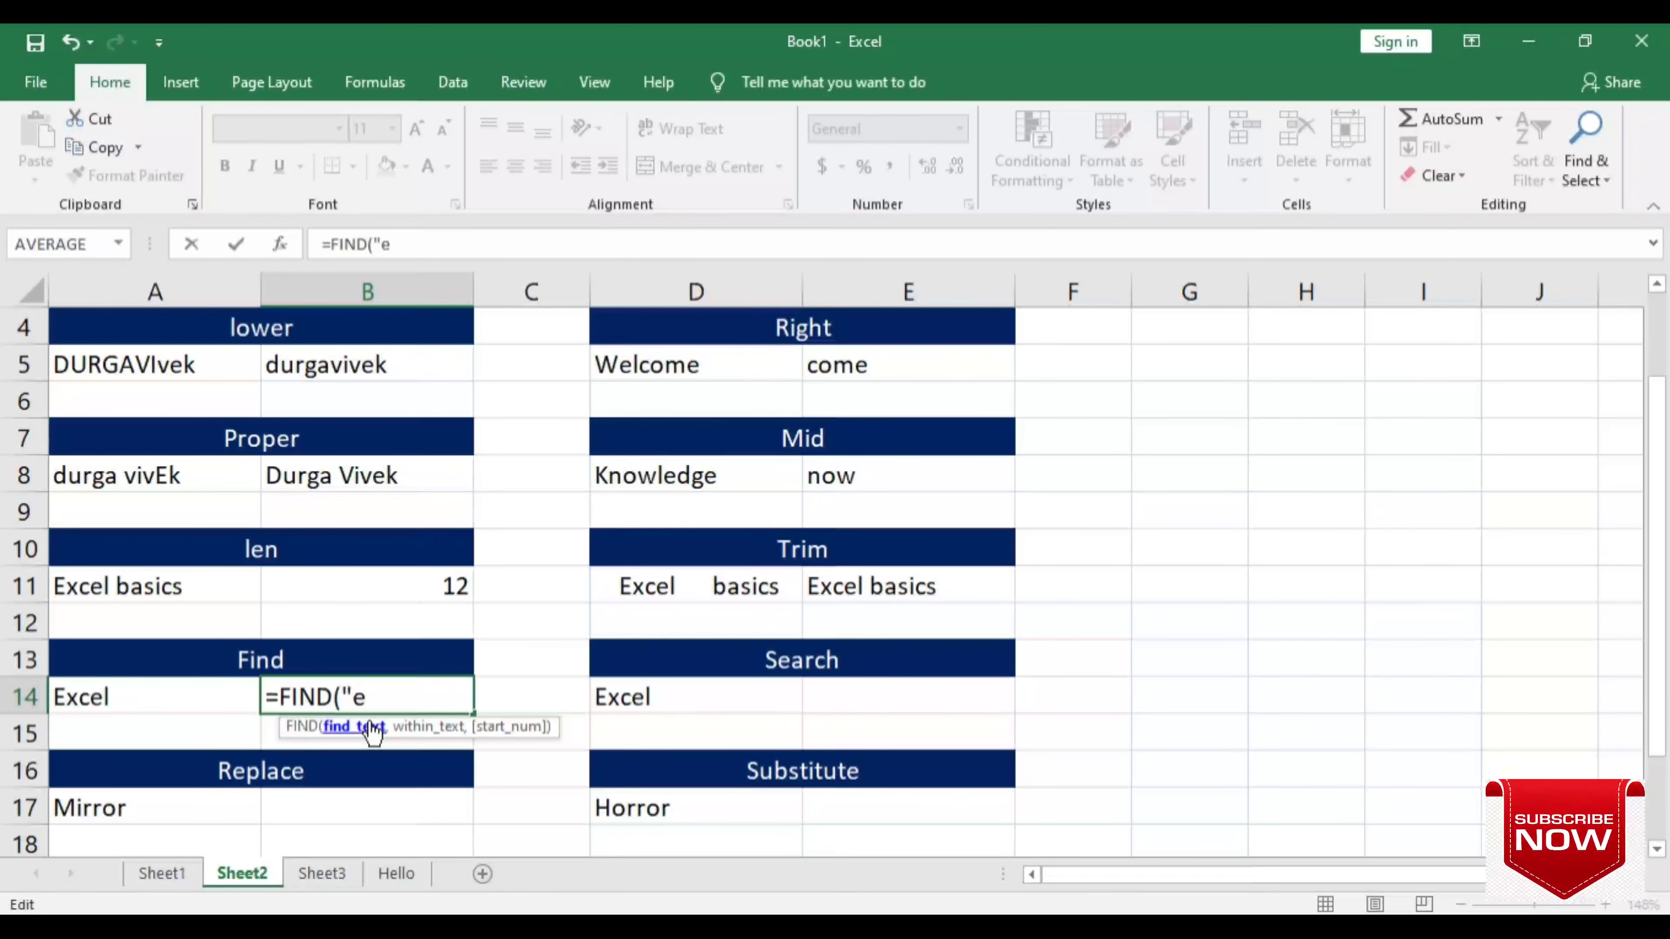
pyautogui.write('"')
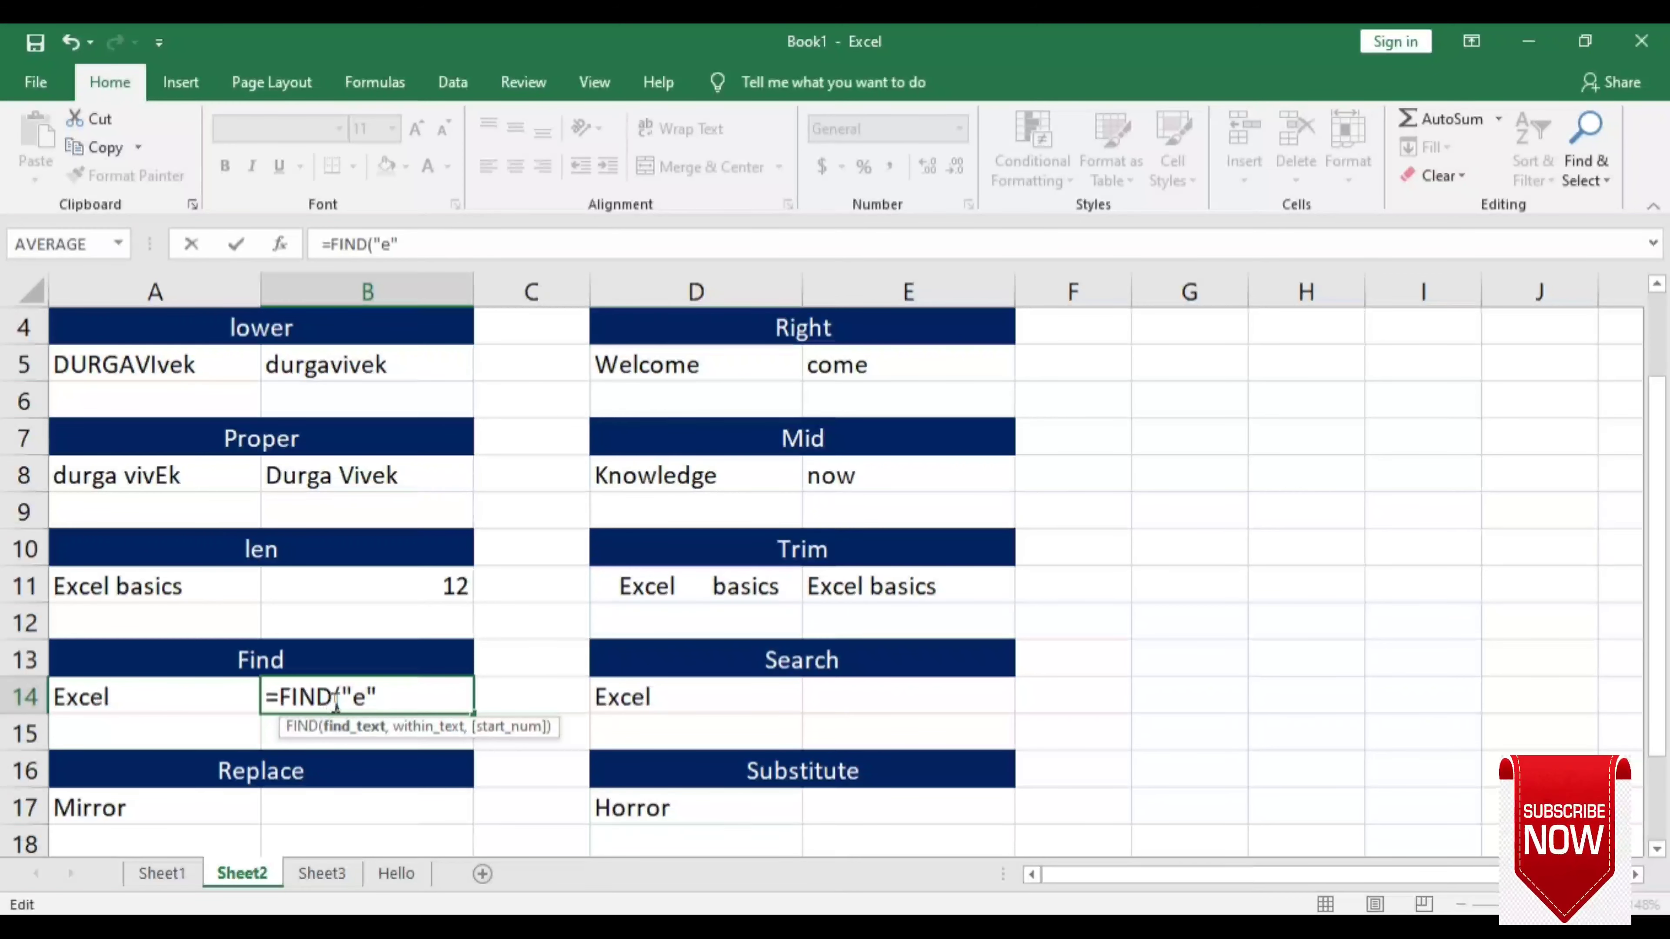
pyautogui.write(',')
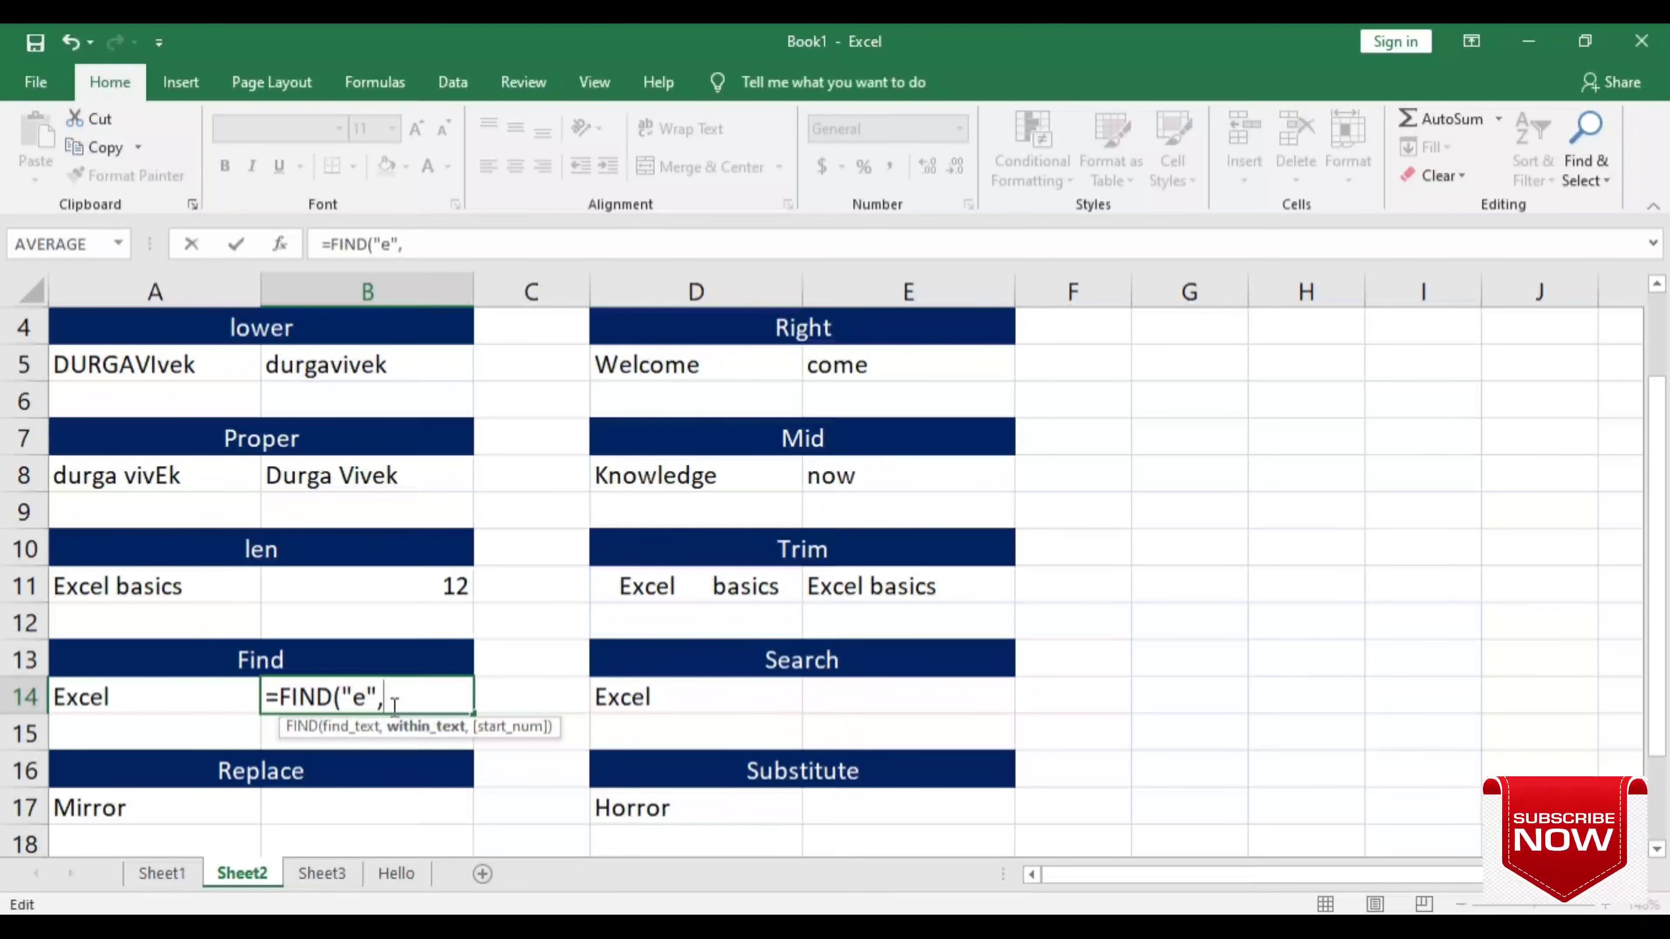
pyautogui.click(147, 704)
pyautogui.write(')')
pyautogui.press('Return')
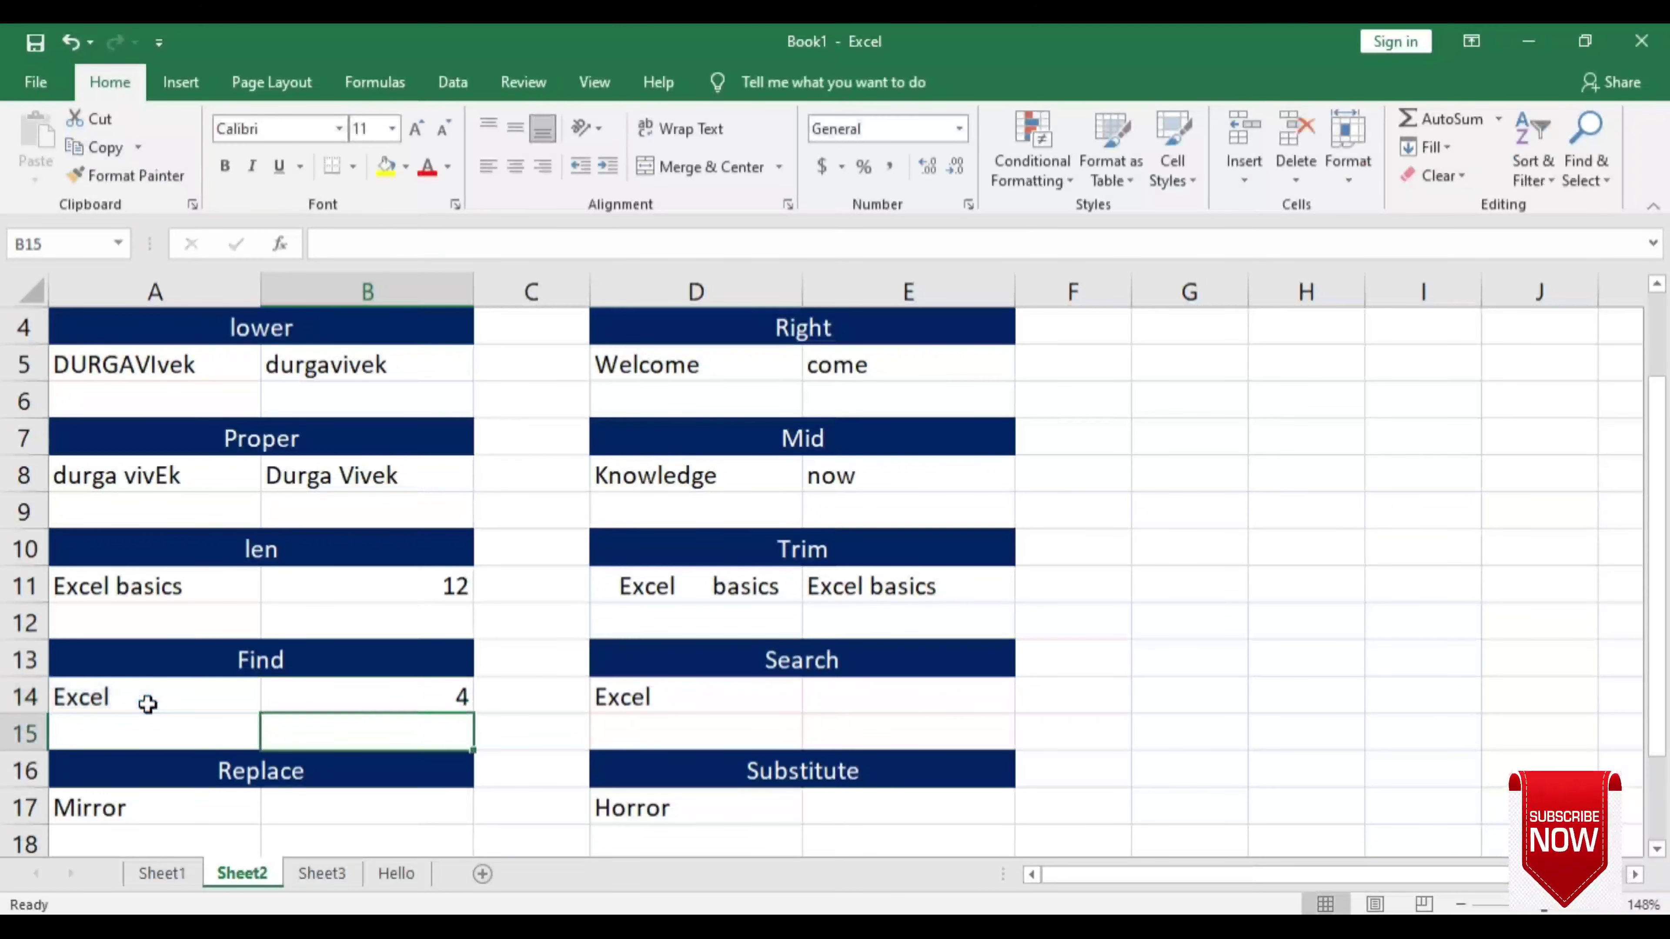
# - Change the B14 formula to =FIND("E",A14) so it returns 1
pyautogui.click(361, 707)
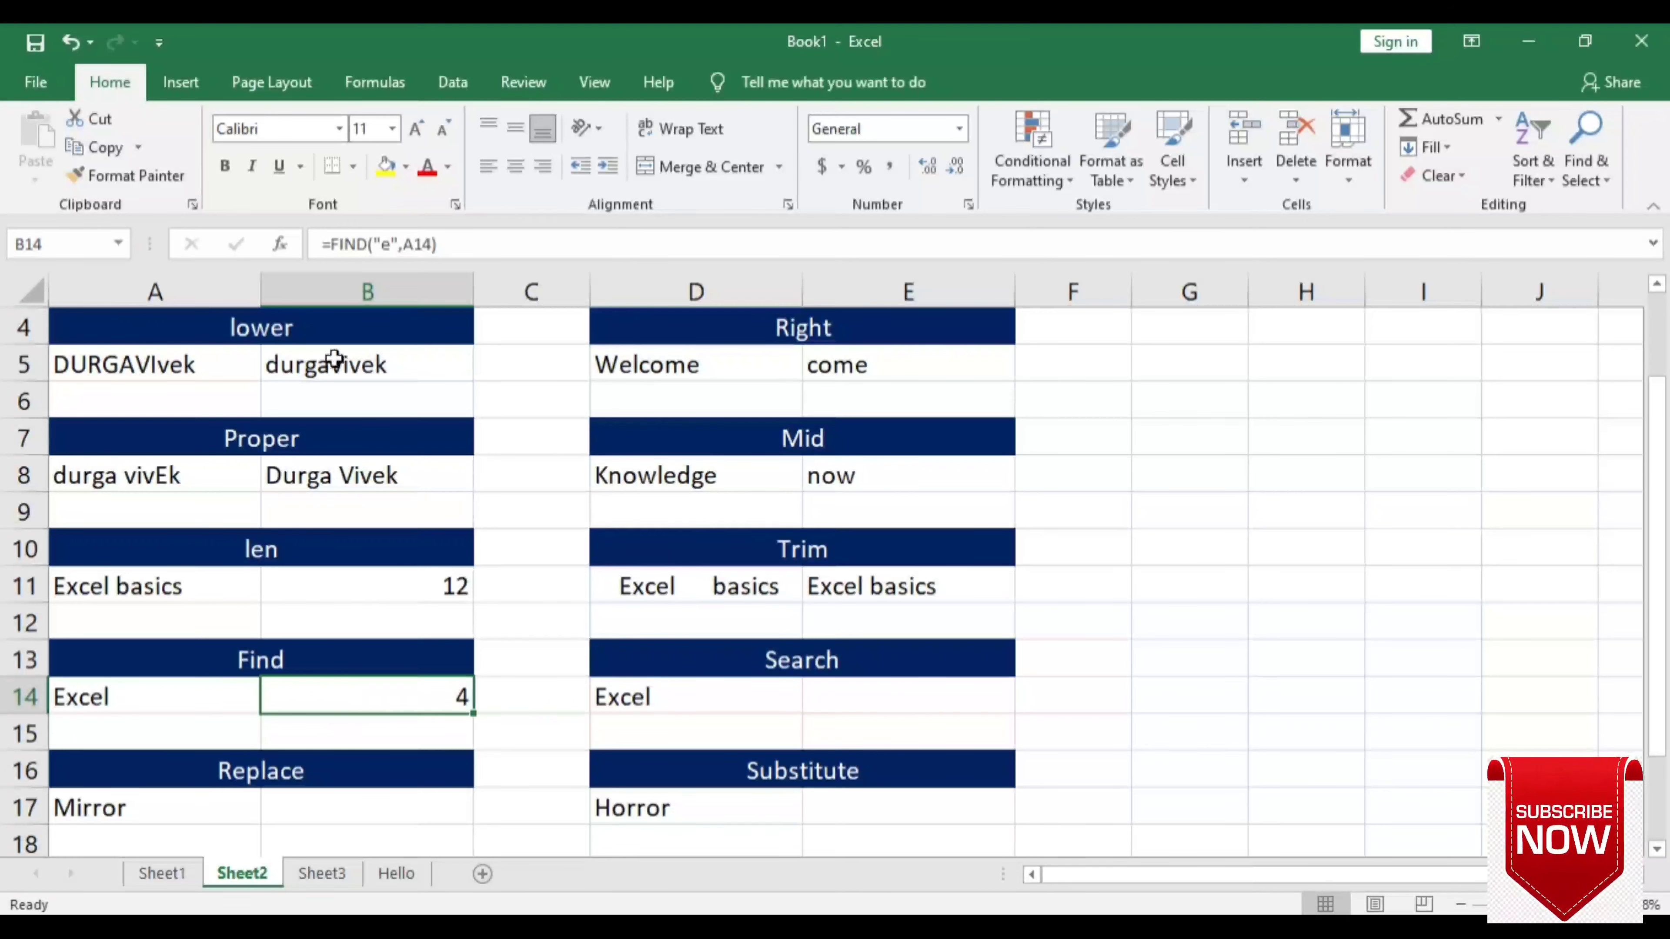
pyautogui.click(390, 244)
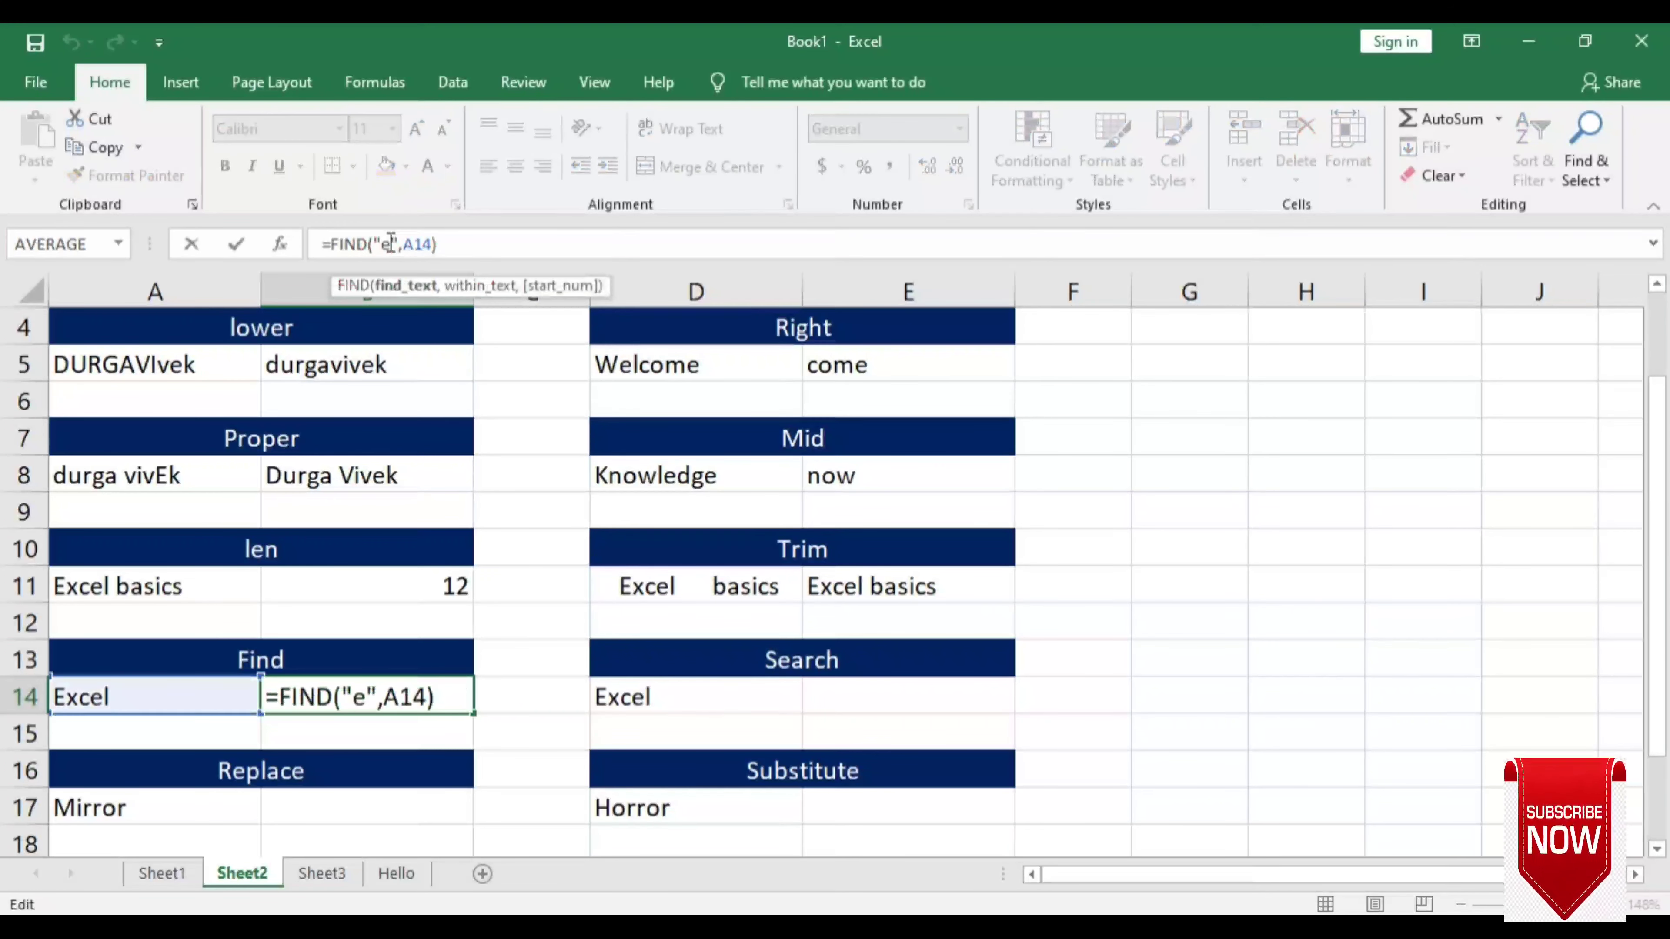
pyautogui.press('BackSpace')
pyautogui.write('E')
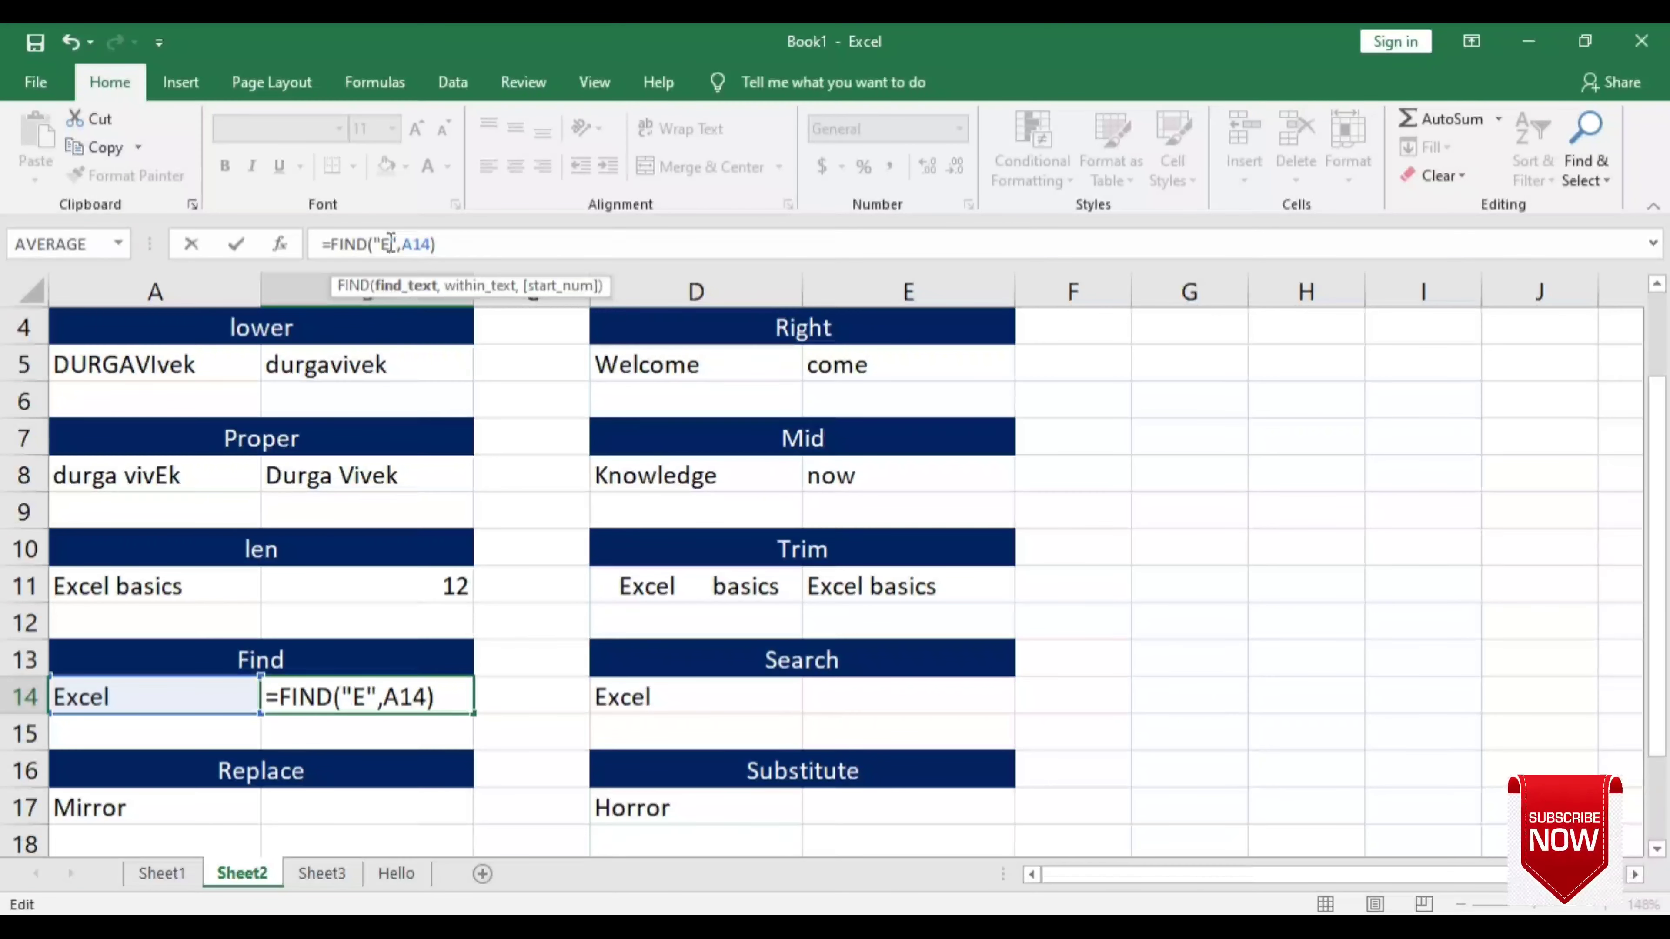
pyautogui.press('Return')
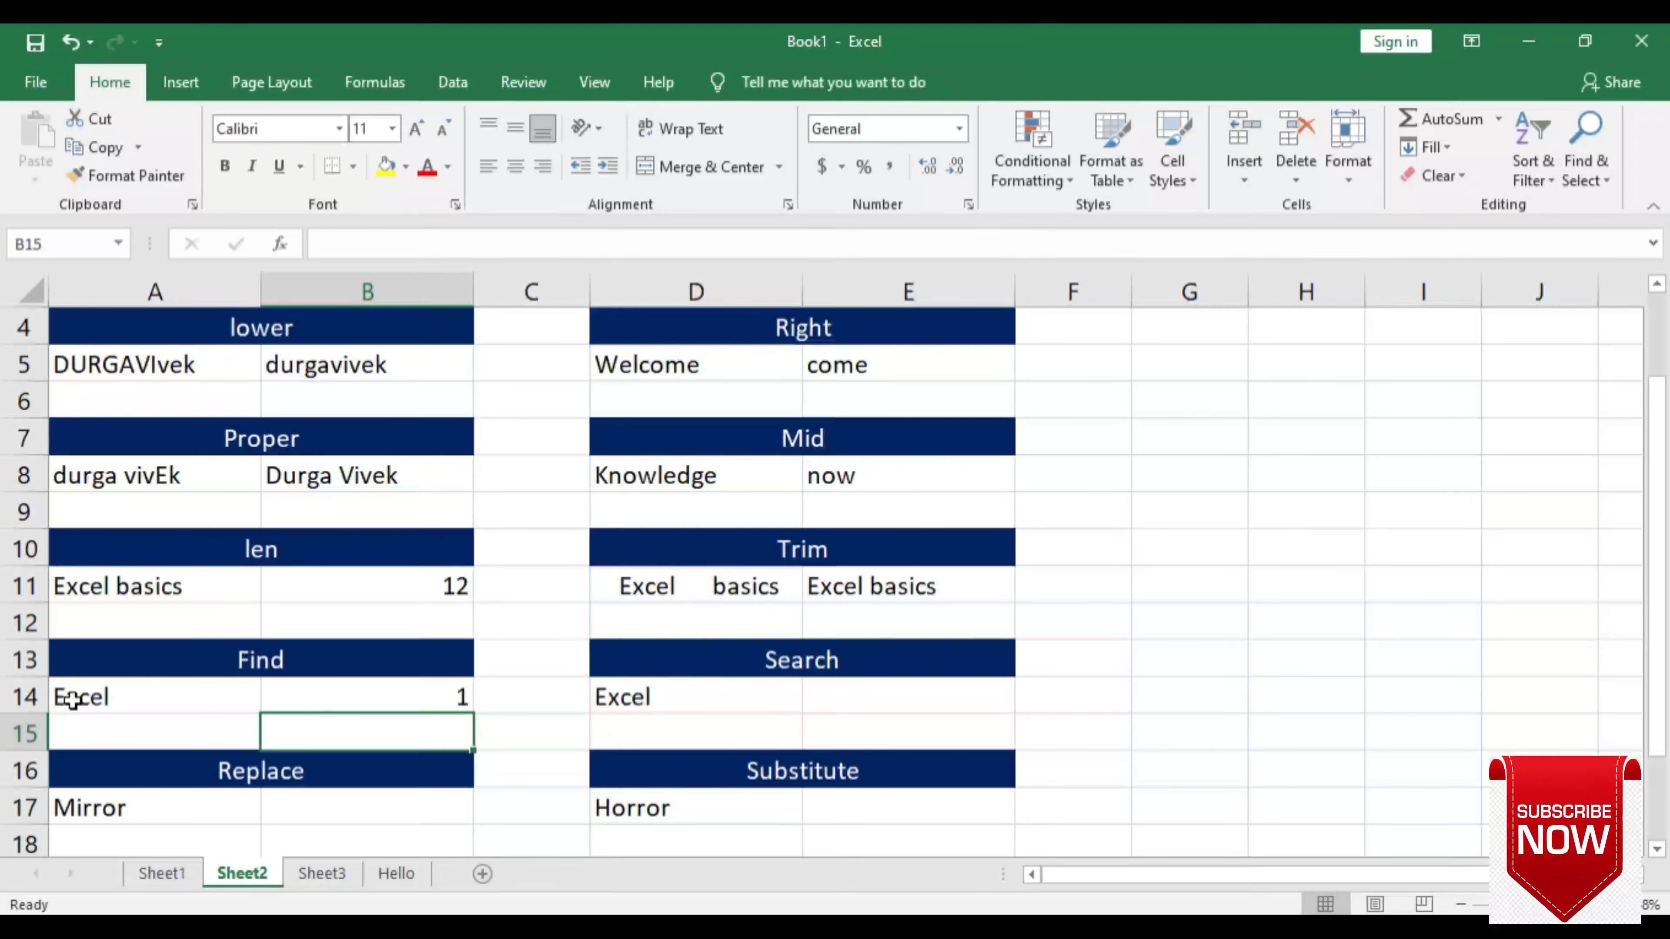
pyautogui.click(373, 697)
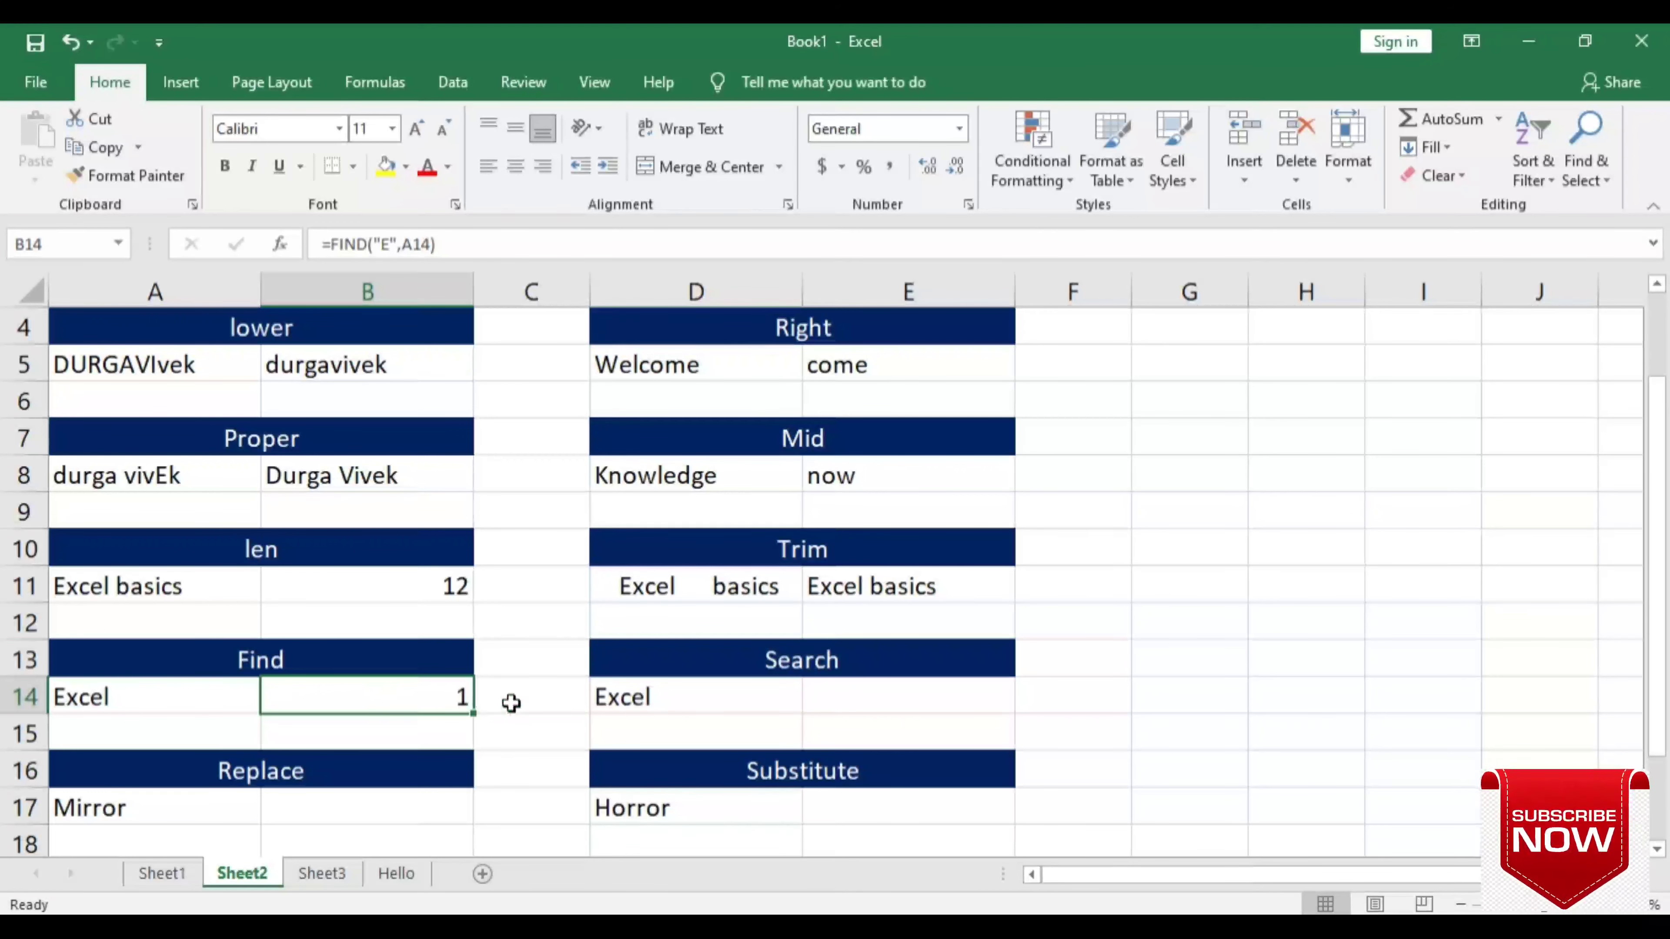
pyautogui.click(881, 688)
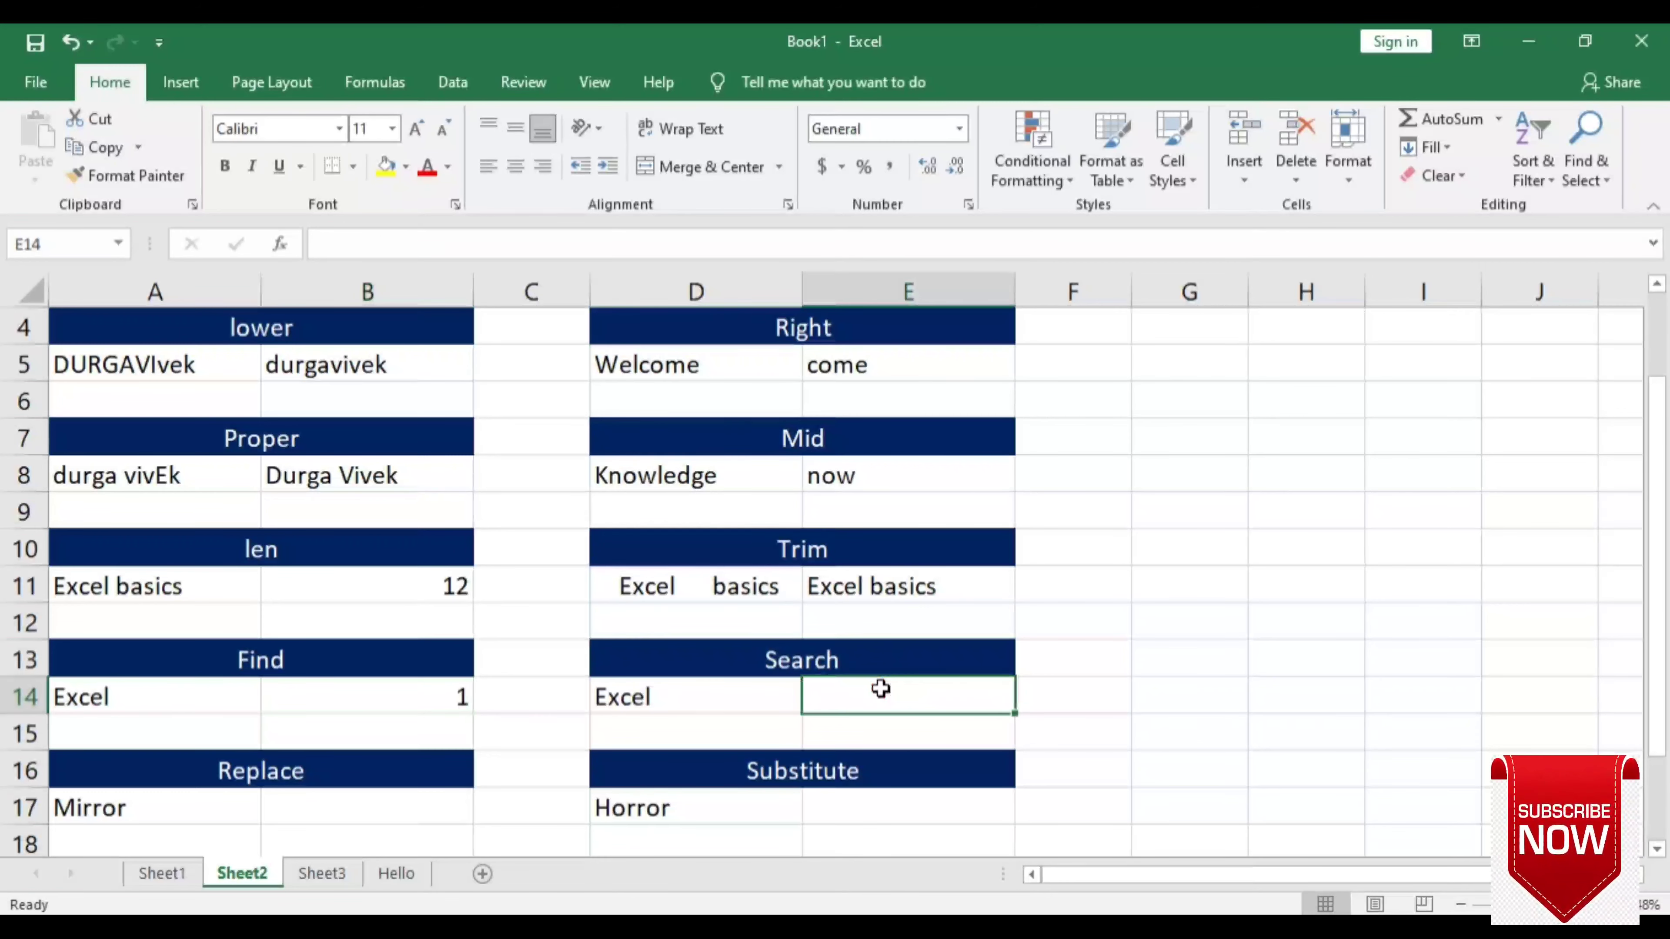
# - Enter =SEARCH("e",D14) in E14 to locate e in Excel, returning 1
pyautogui.write('=se')
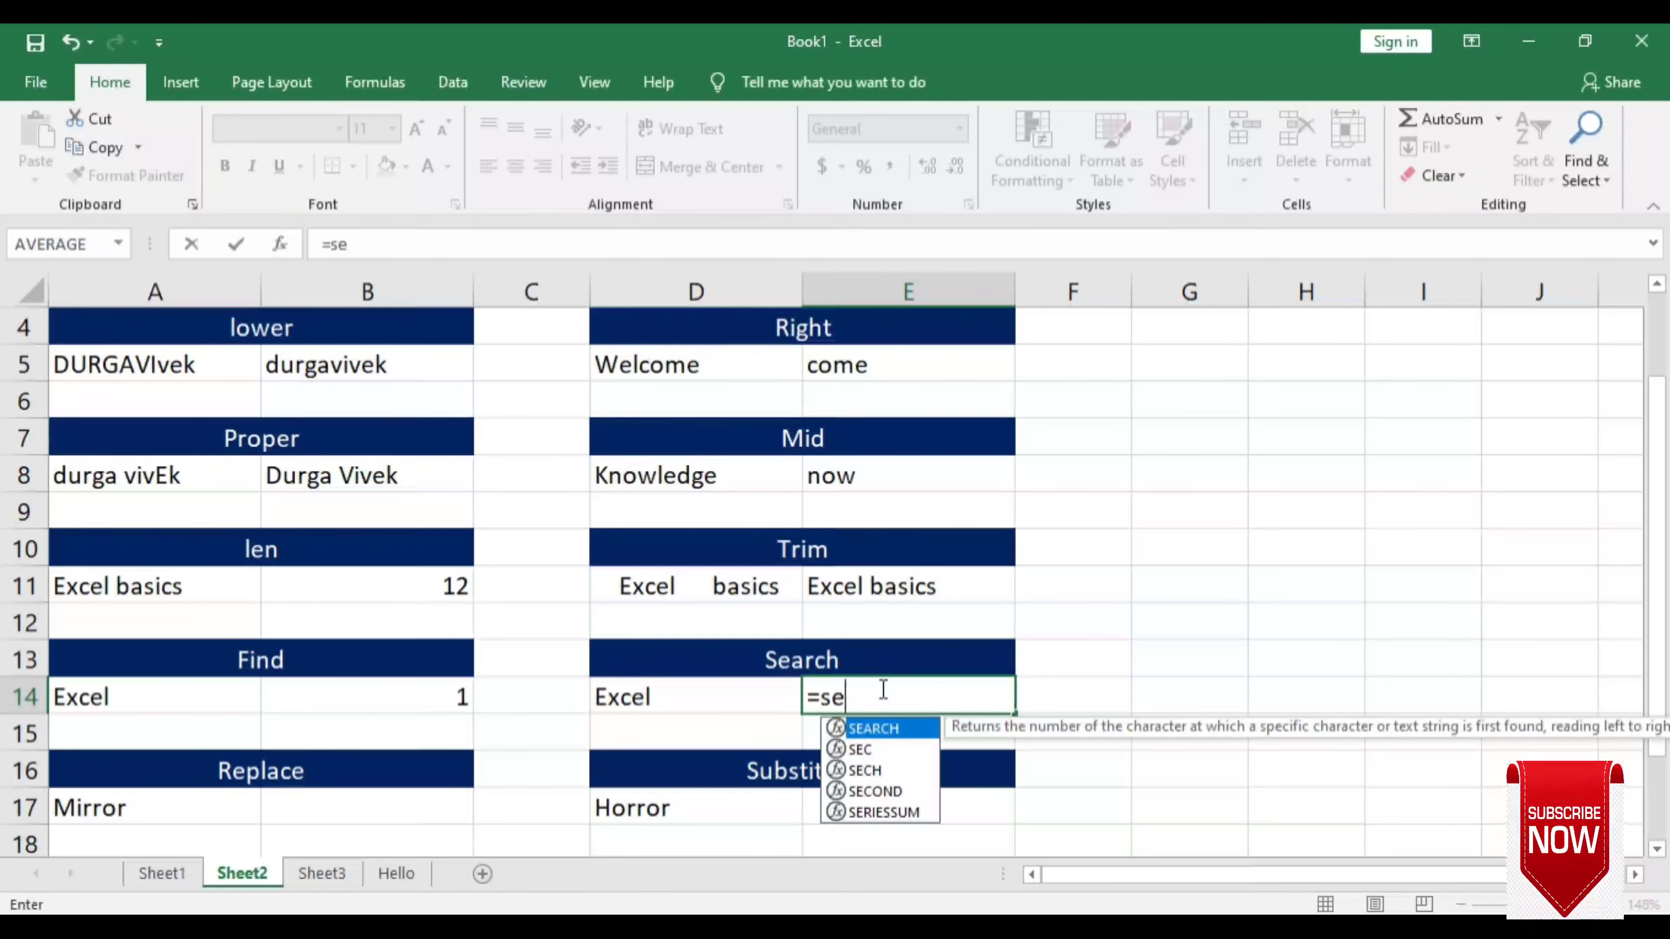
pyautogui.write('a')
pyautogui.press('Tab')
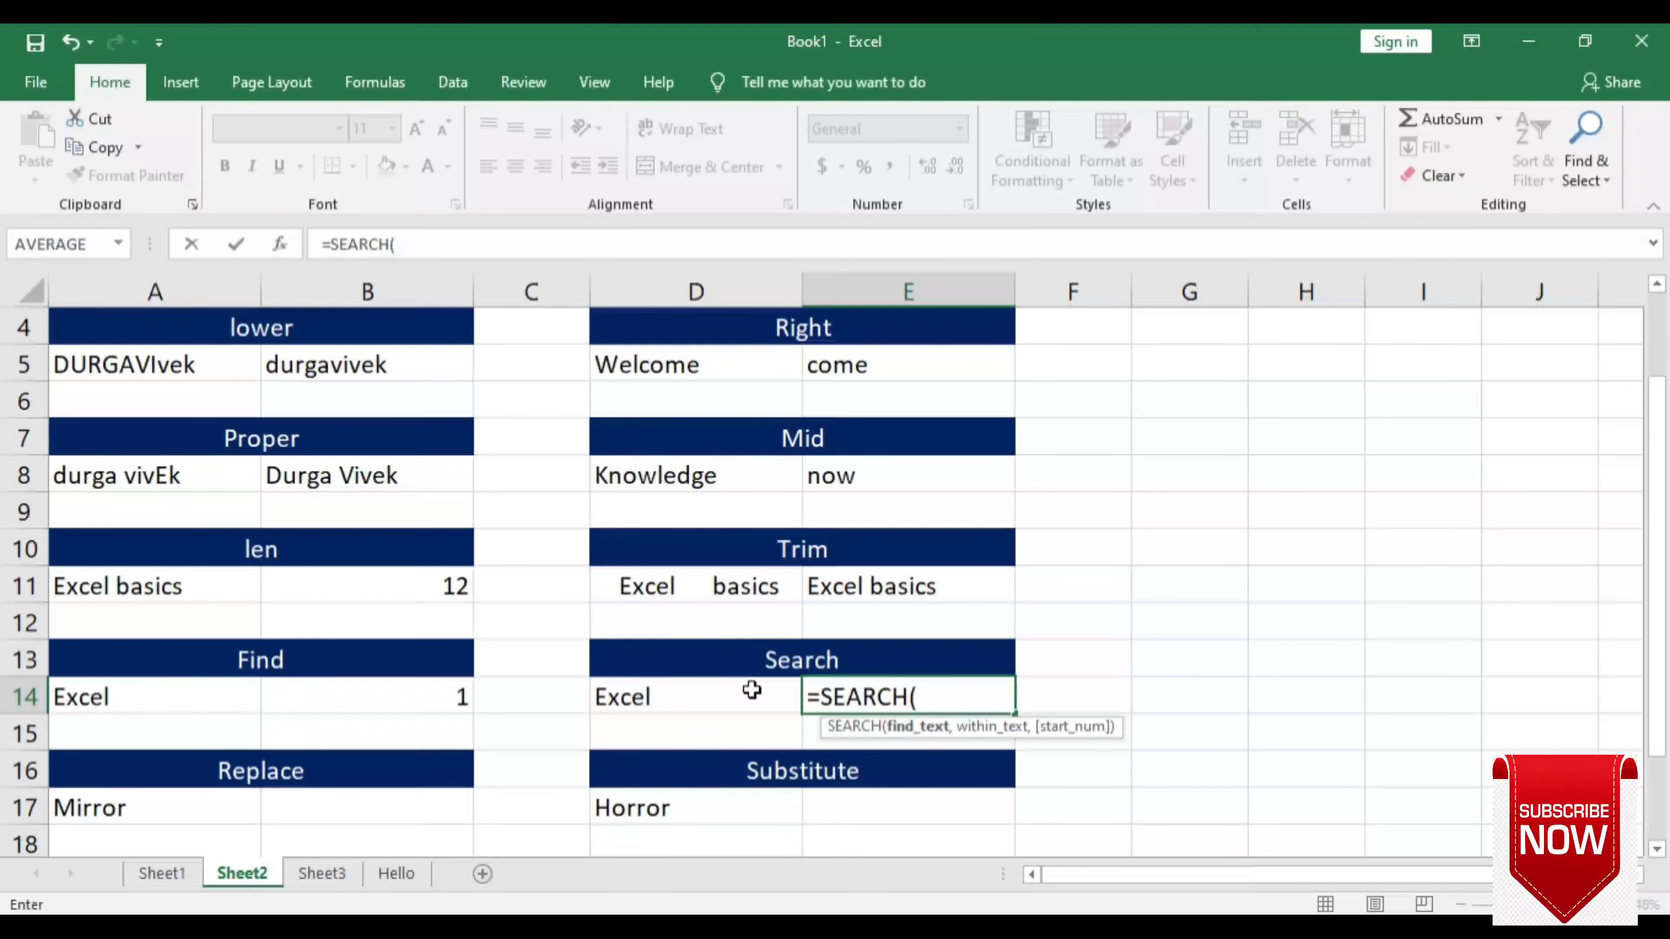
pyautogui.write('"e')
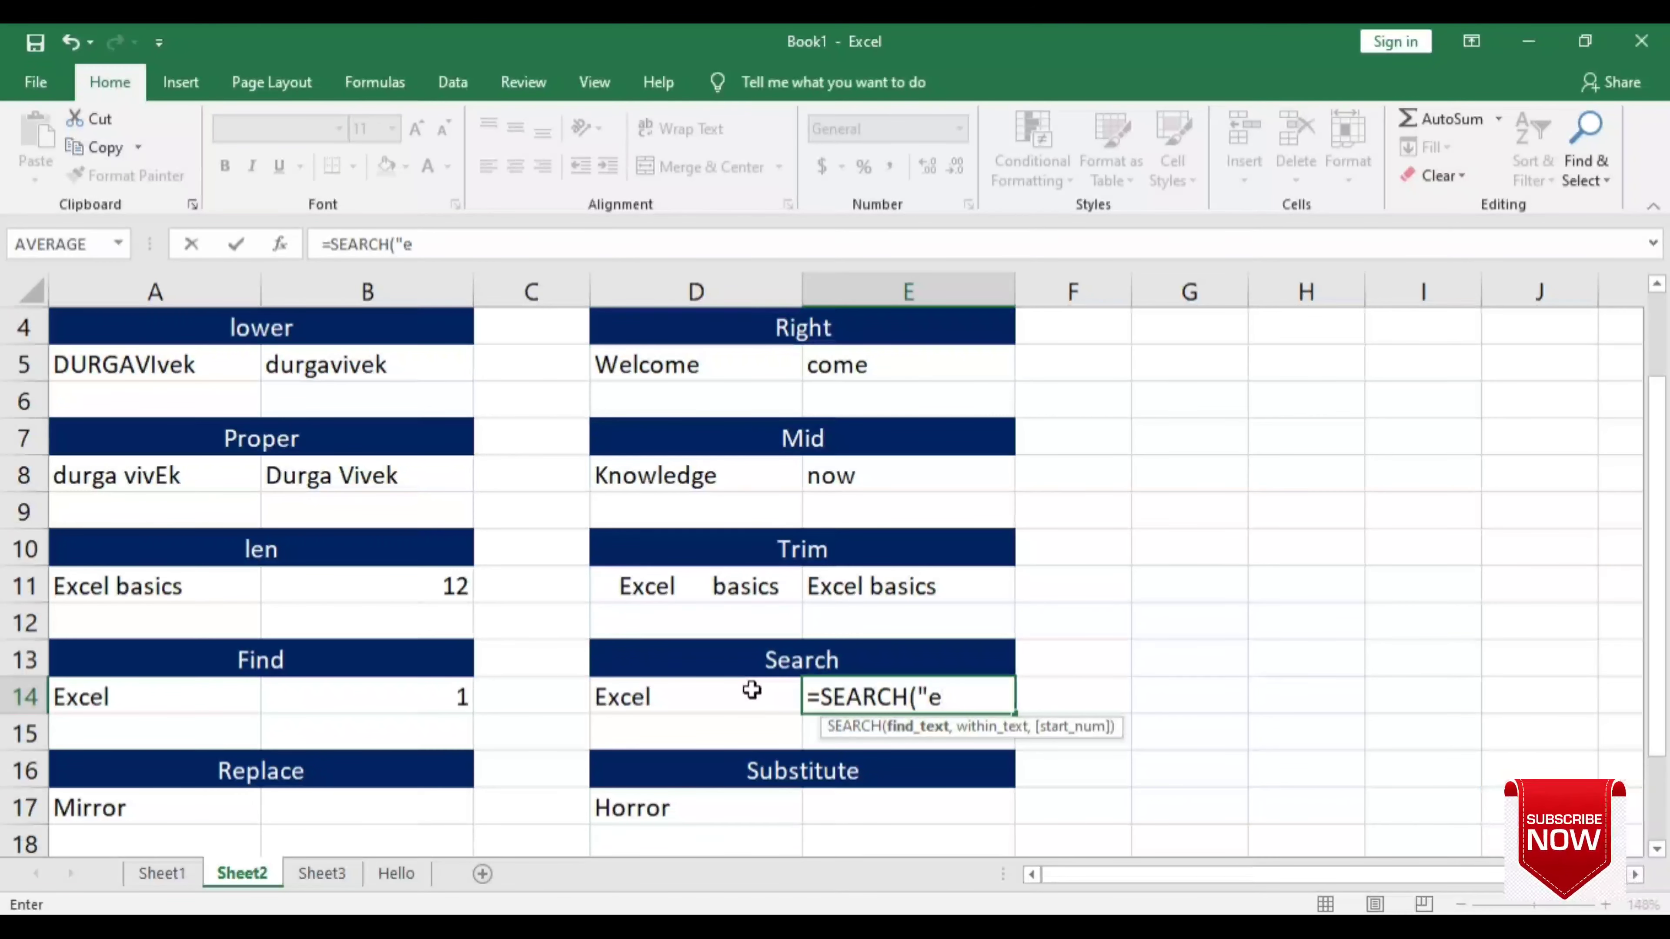
pyautogui.write('"')
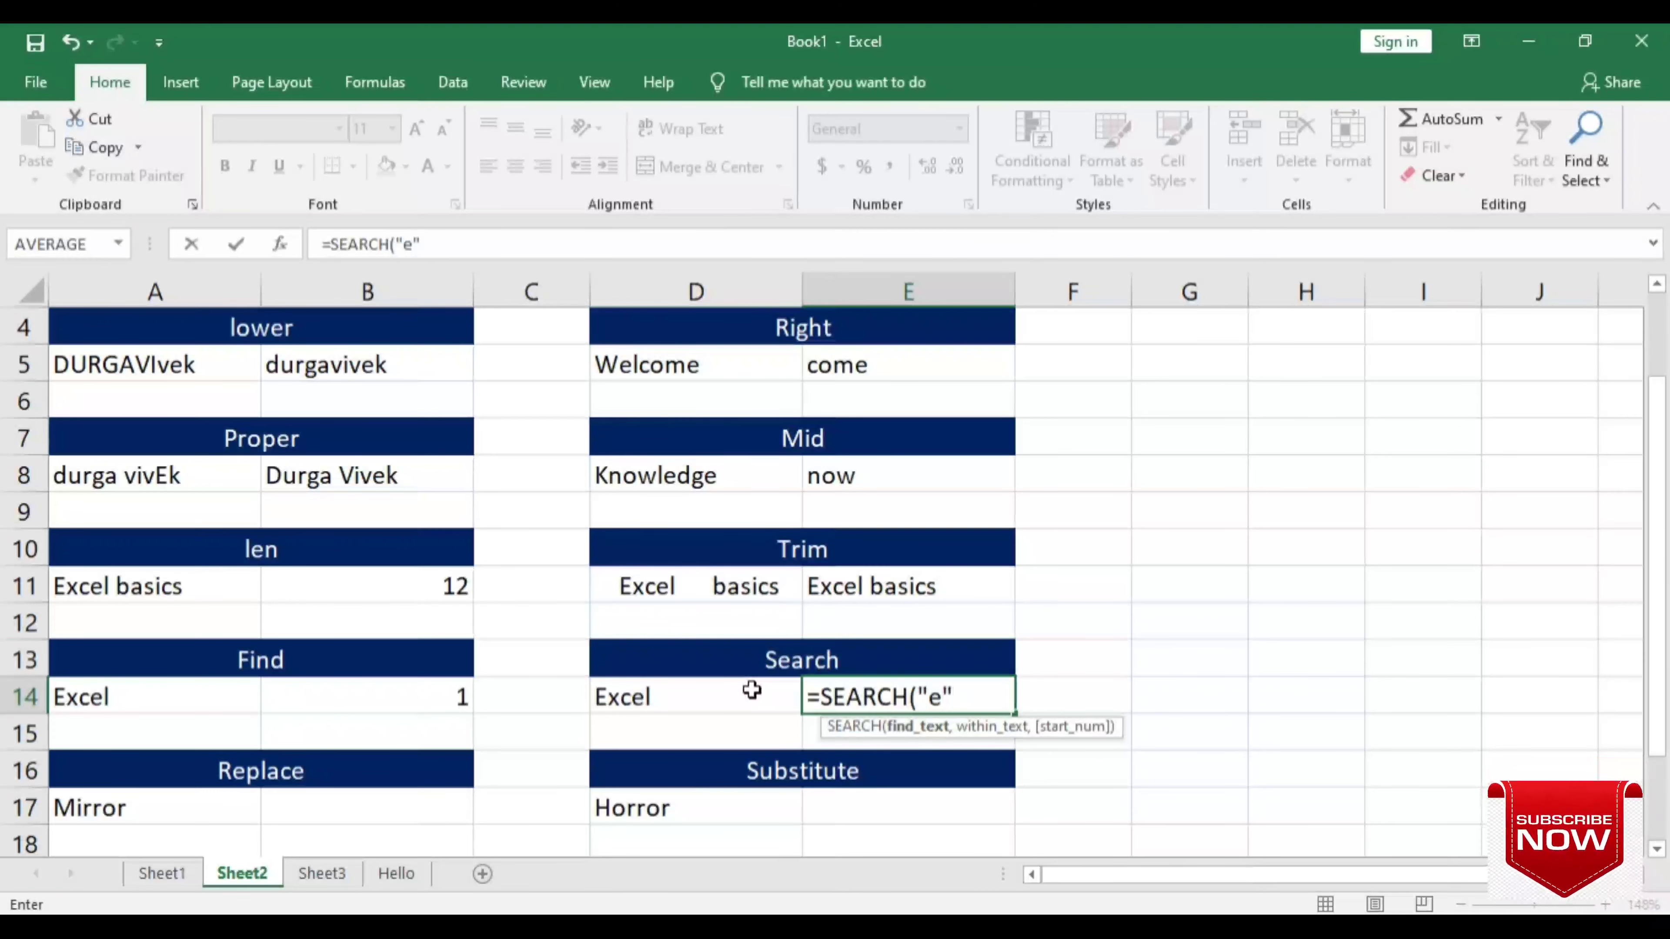
pyautogui.write(',')
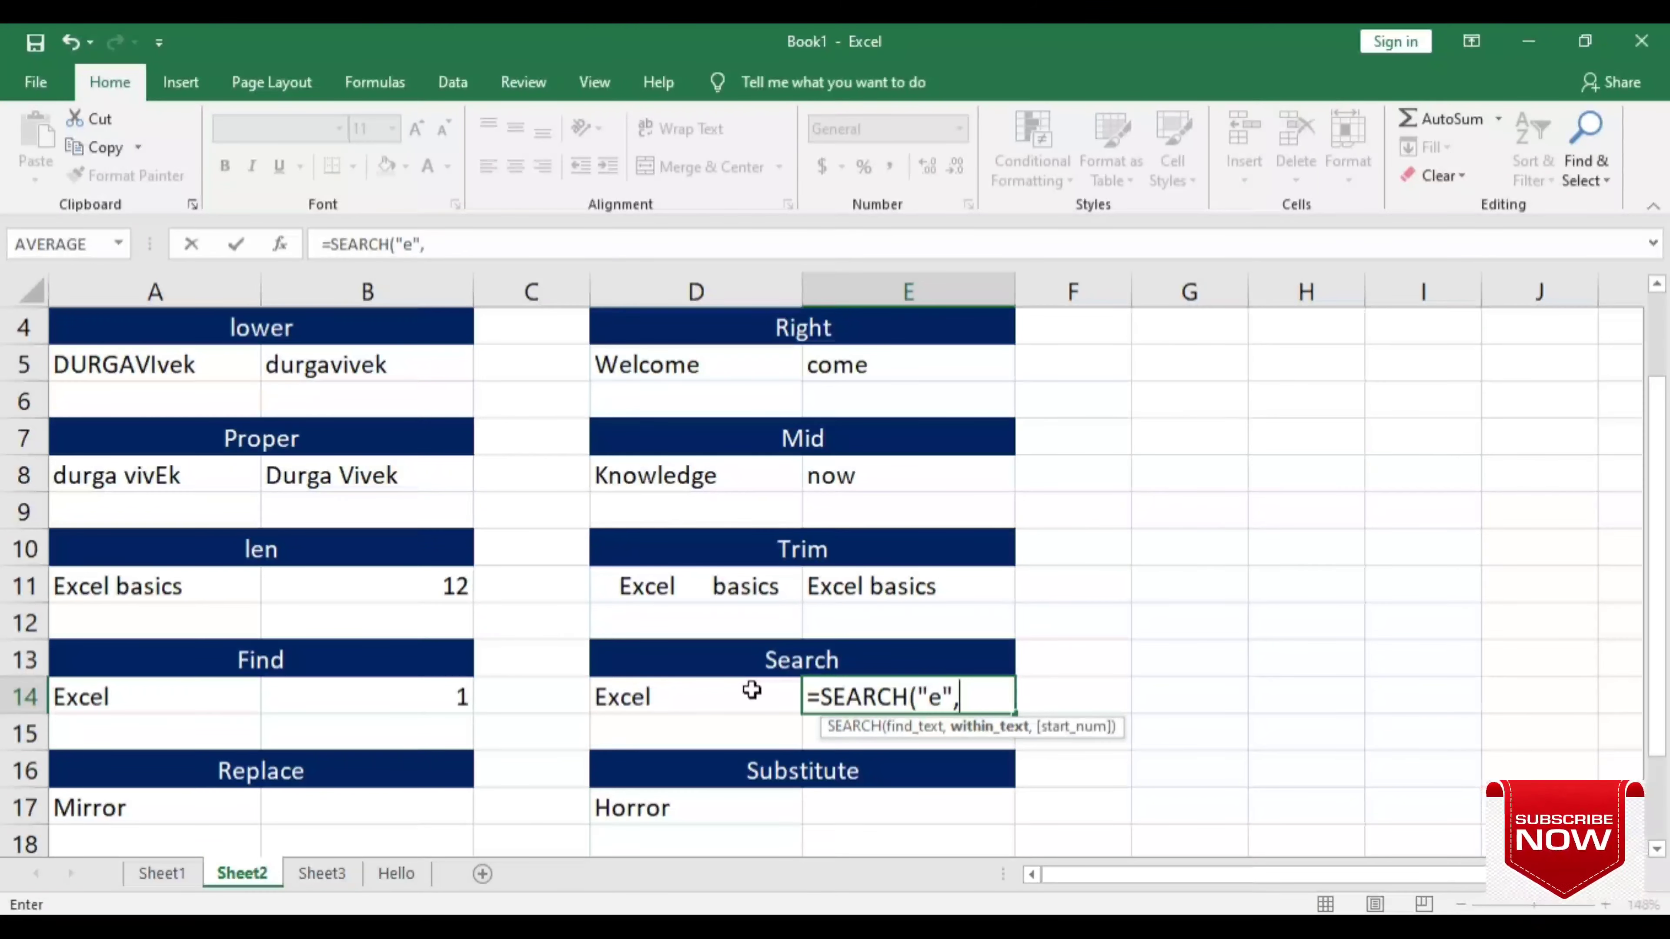
pyautogui.click(752, 700)
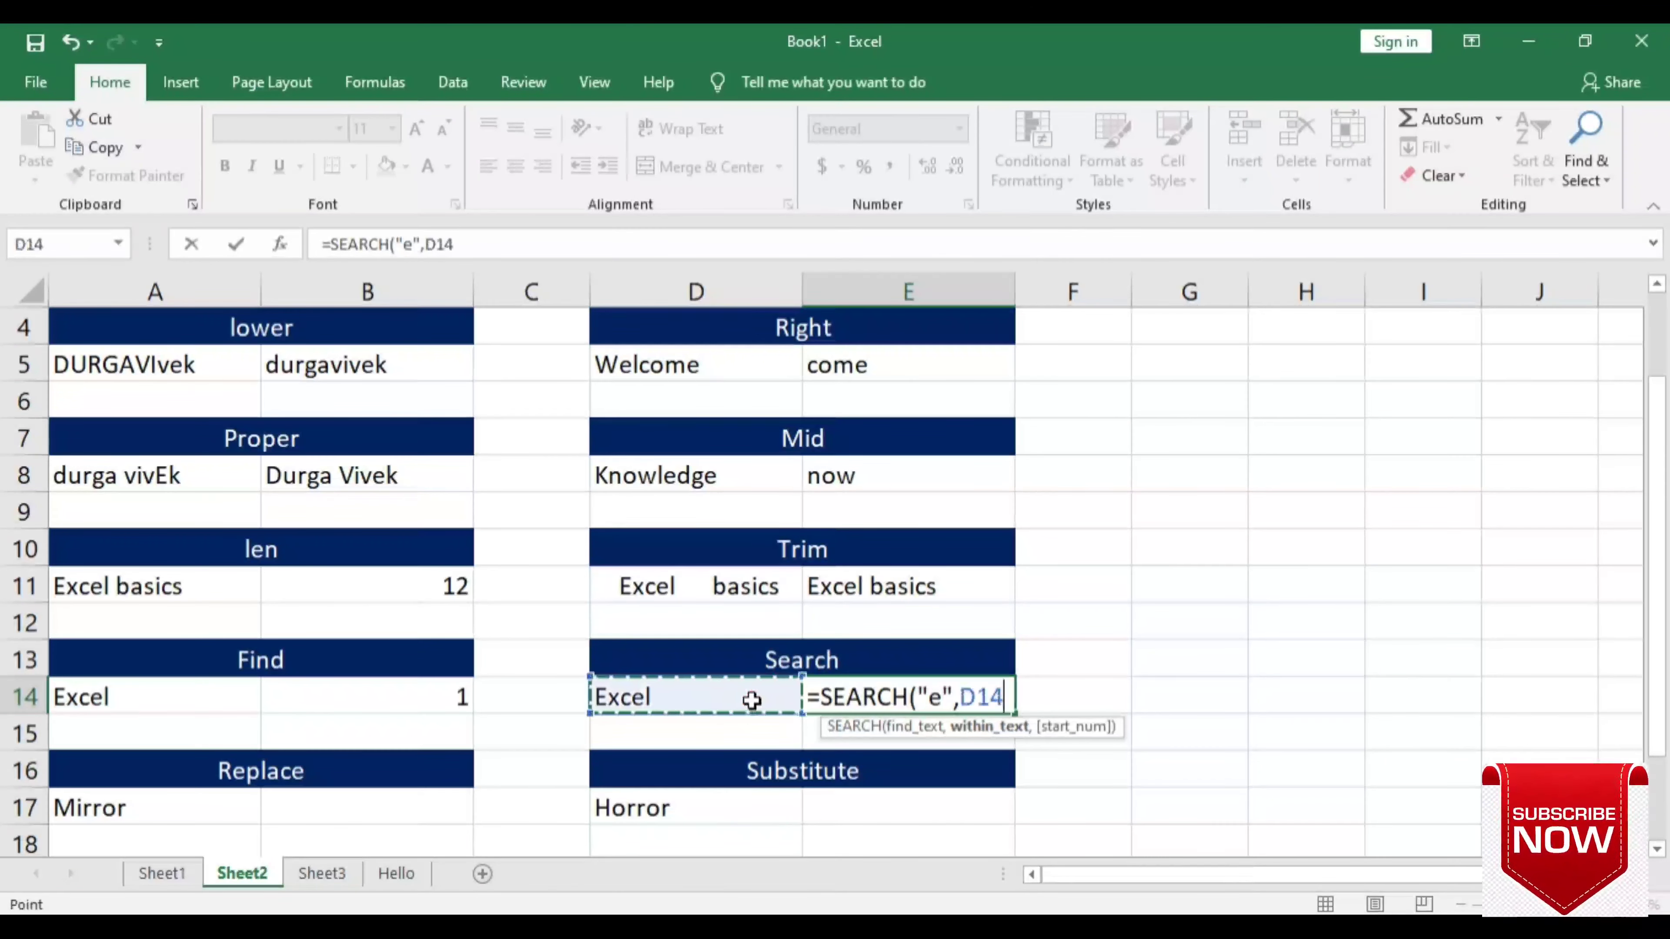
pyautogui.write(')')
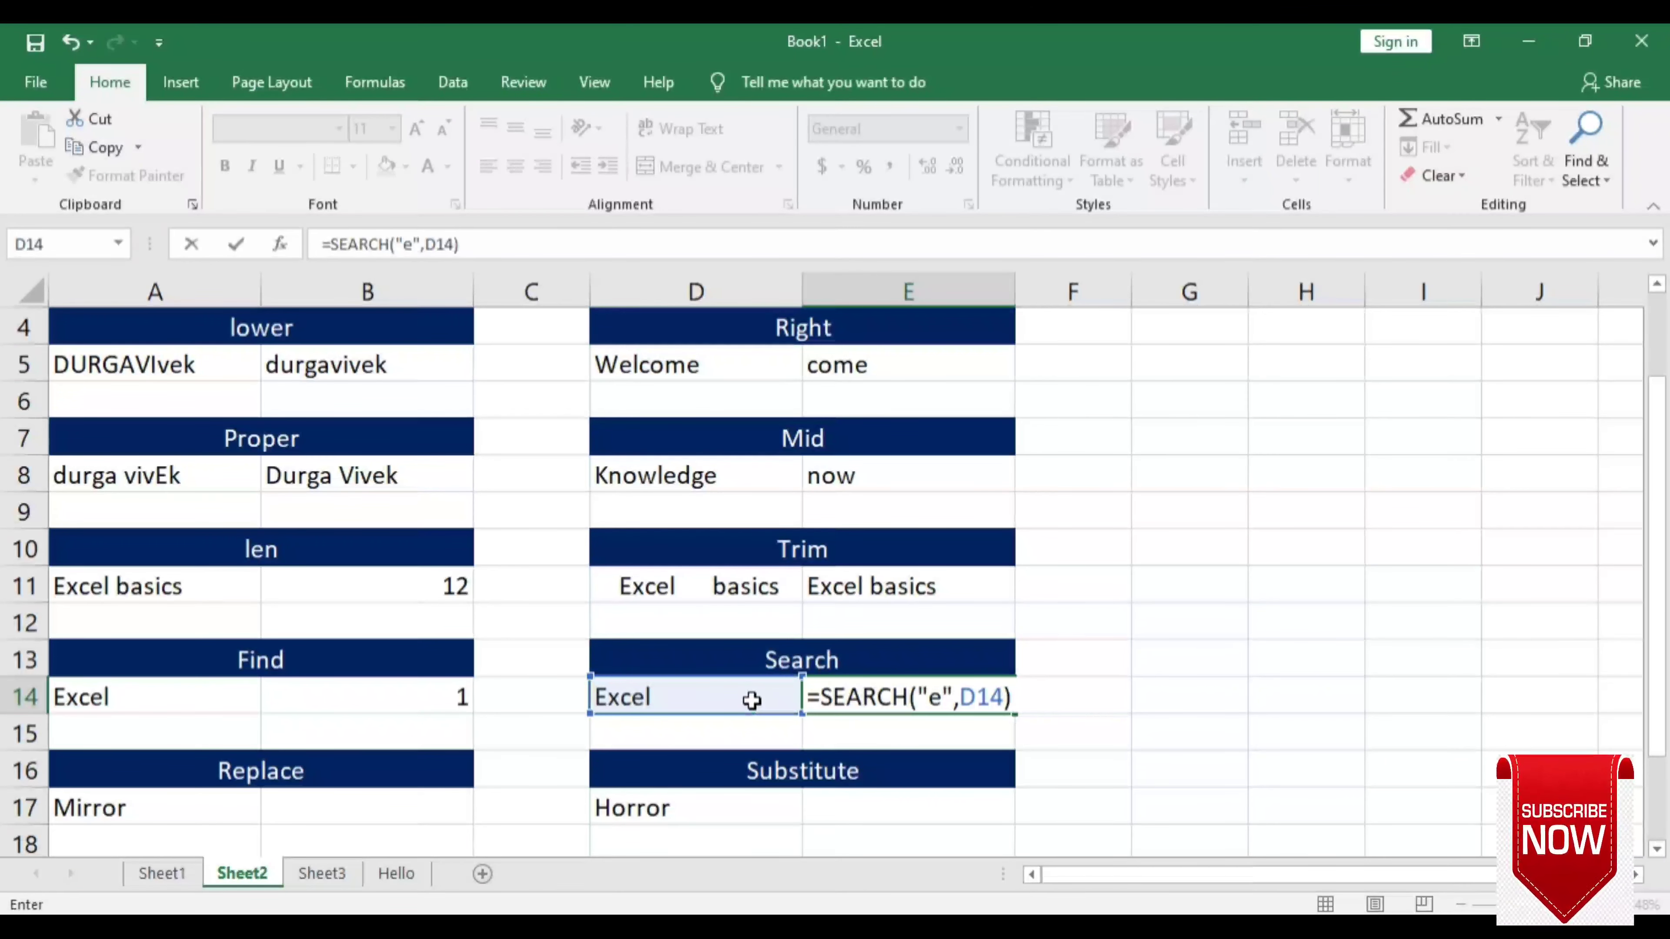
pyautogui.press('Return')
# - Reopen the E14 SEARCH formula to confirm it returns 1 regardless of case
pyautogui.press('Up')
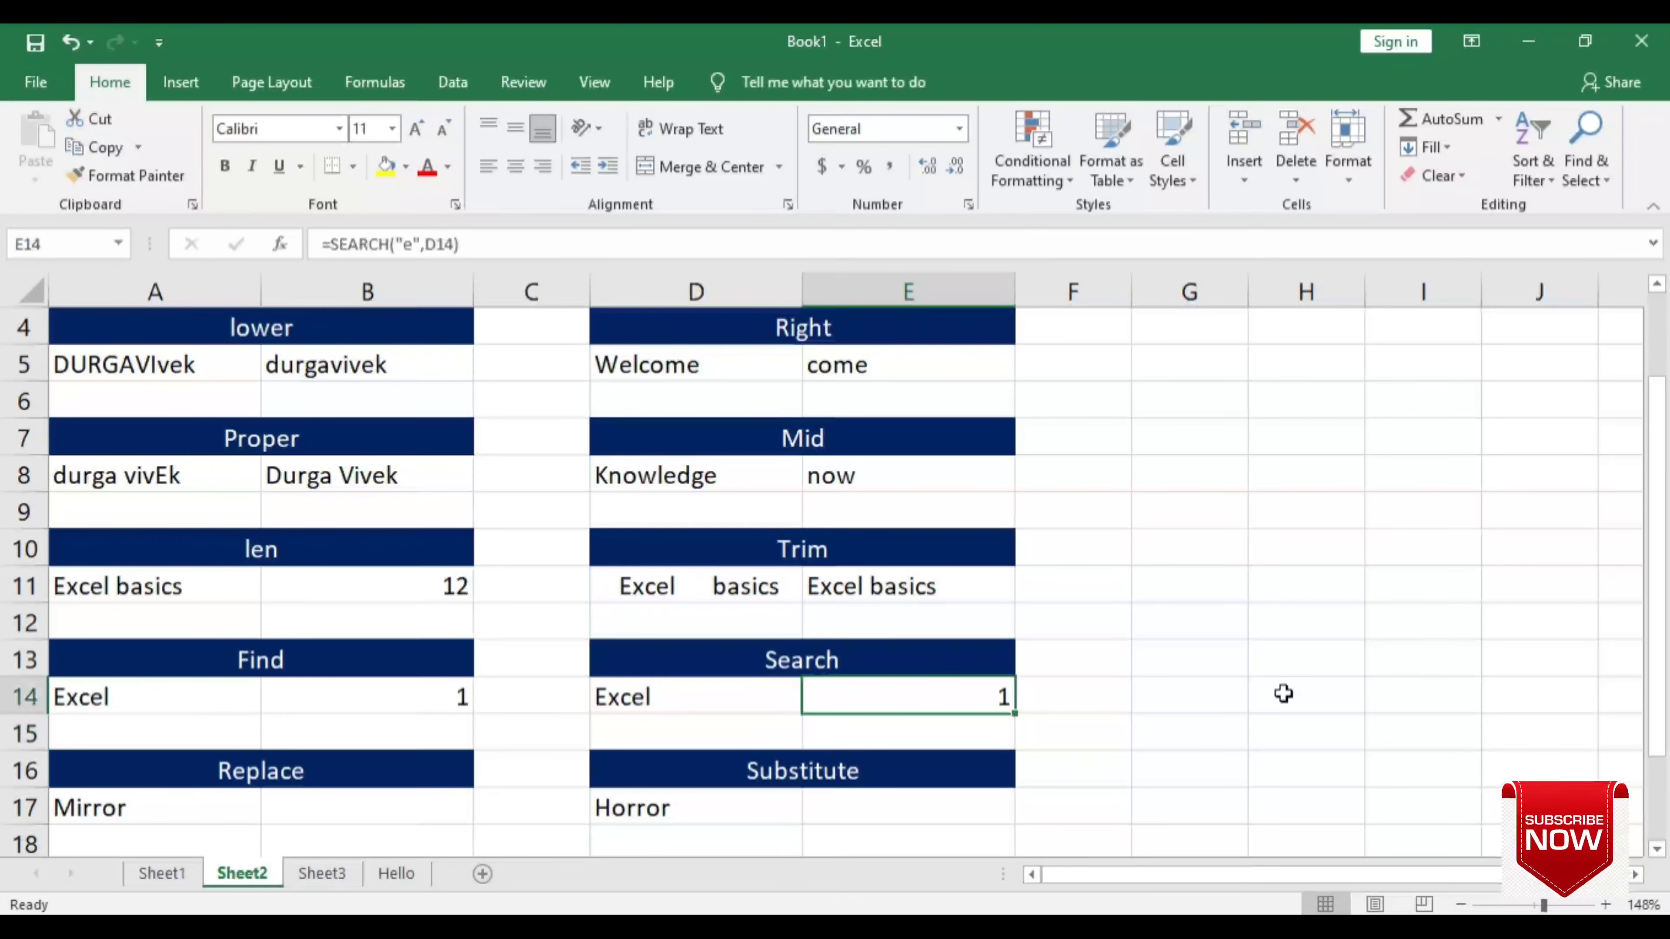
pyautogui.doubleClick(917, 707)
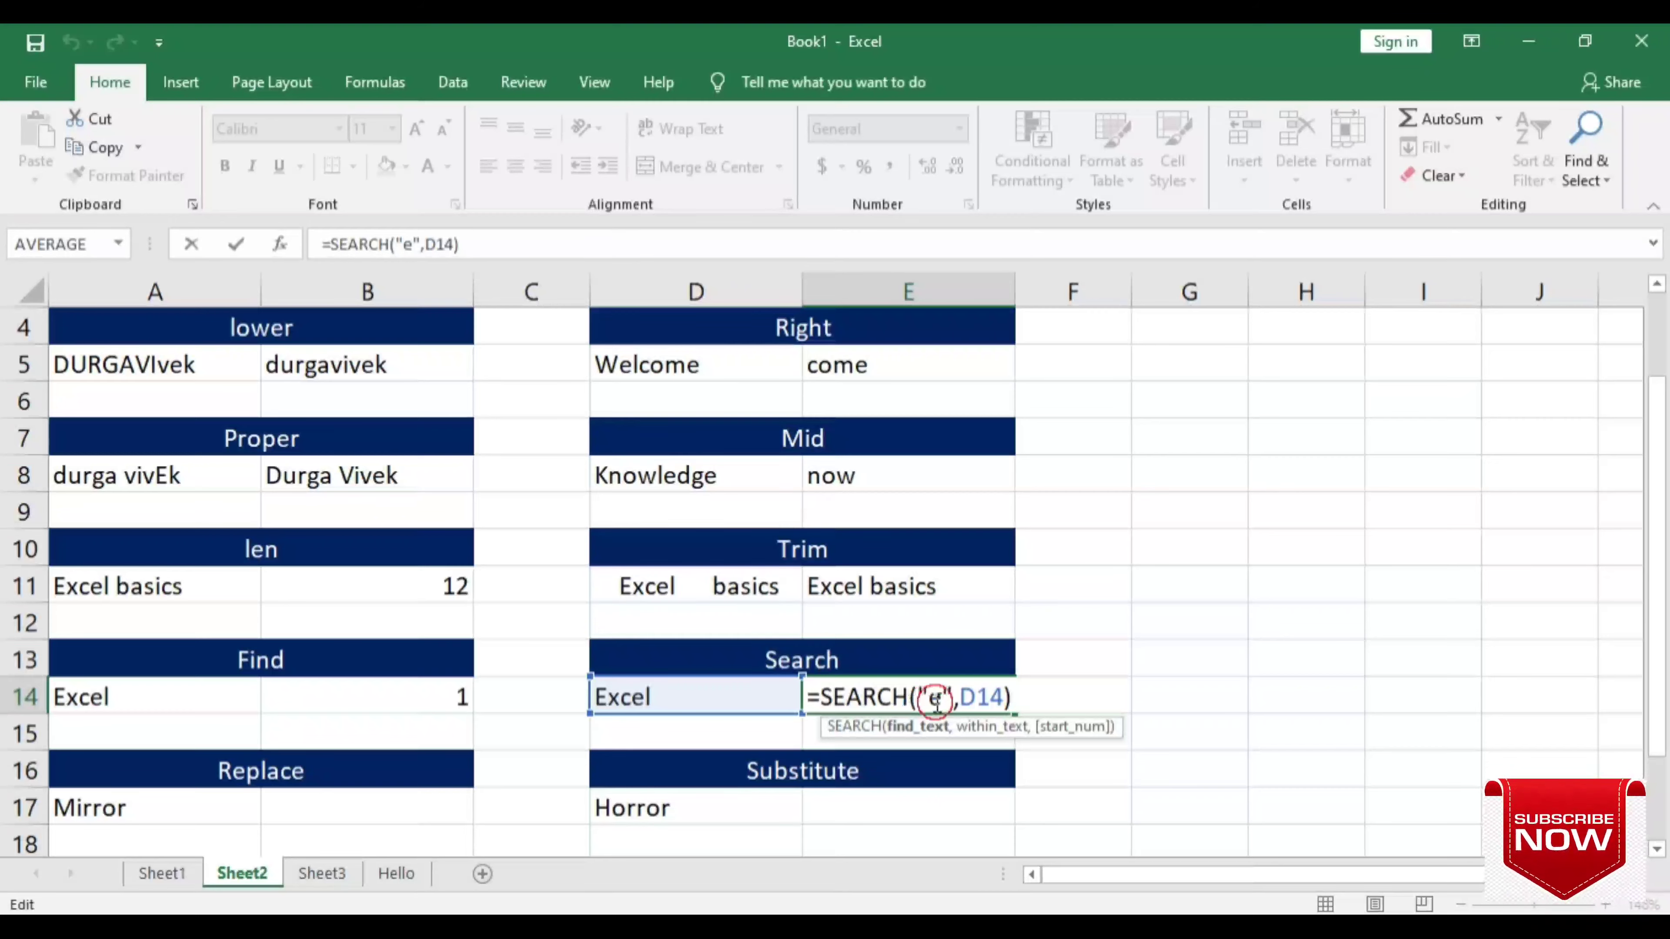
pyautogui.press('Return')
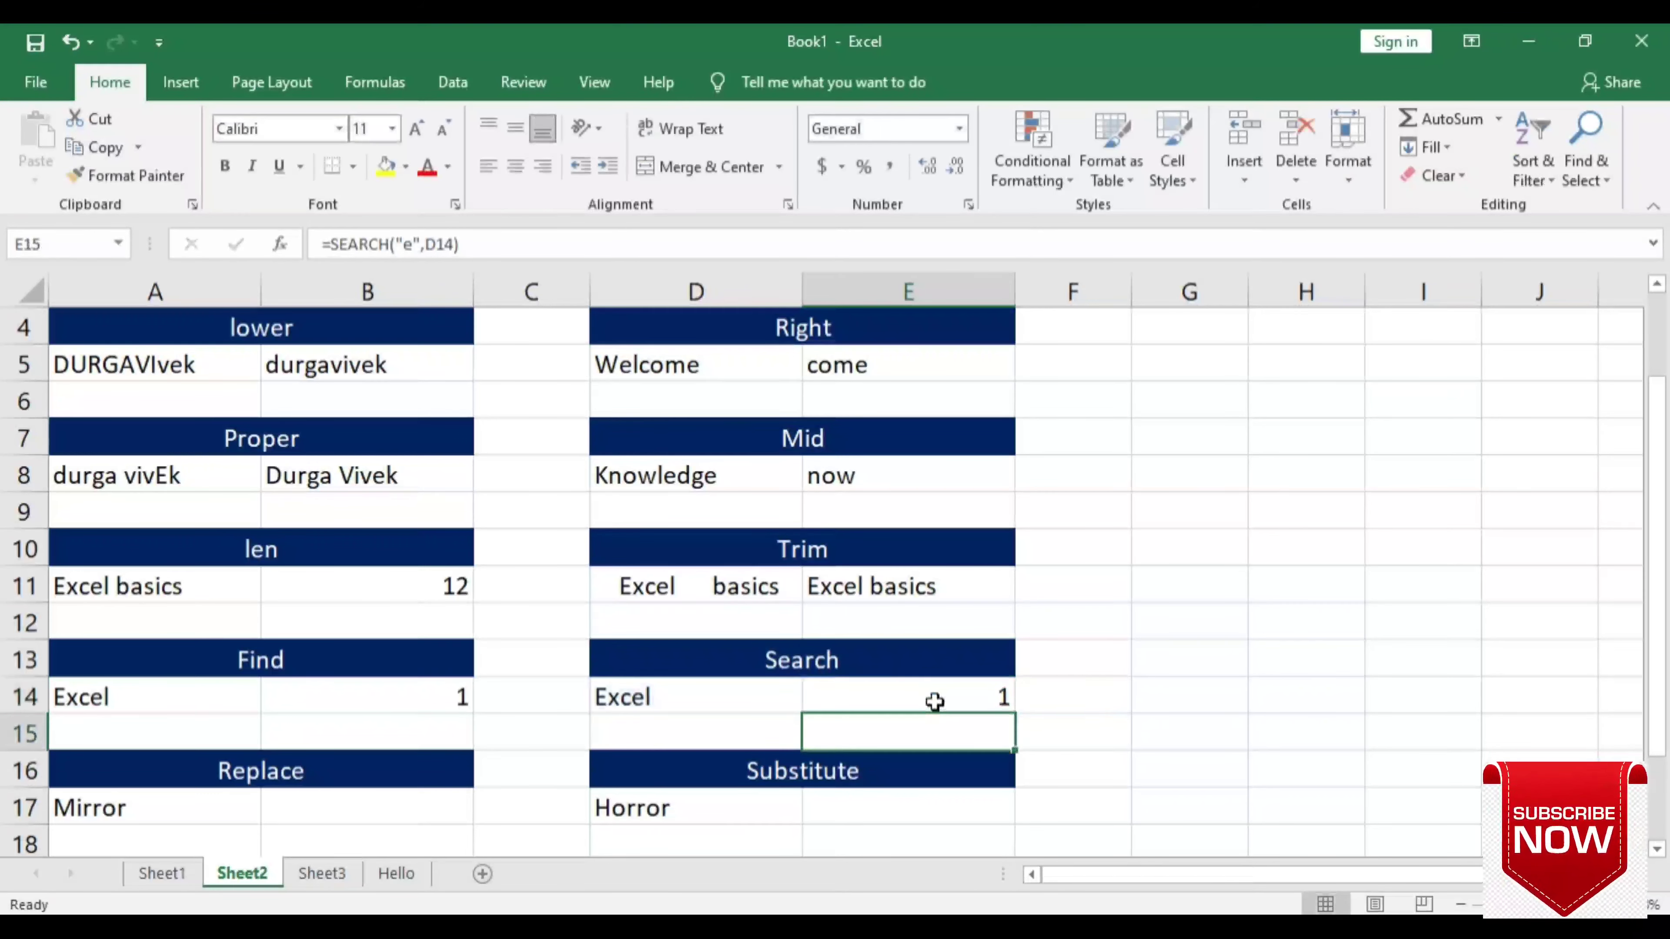
pyautogui.click(935, 701)
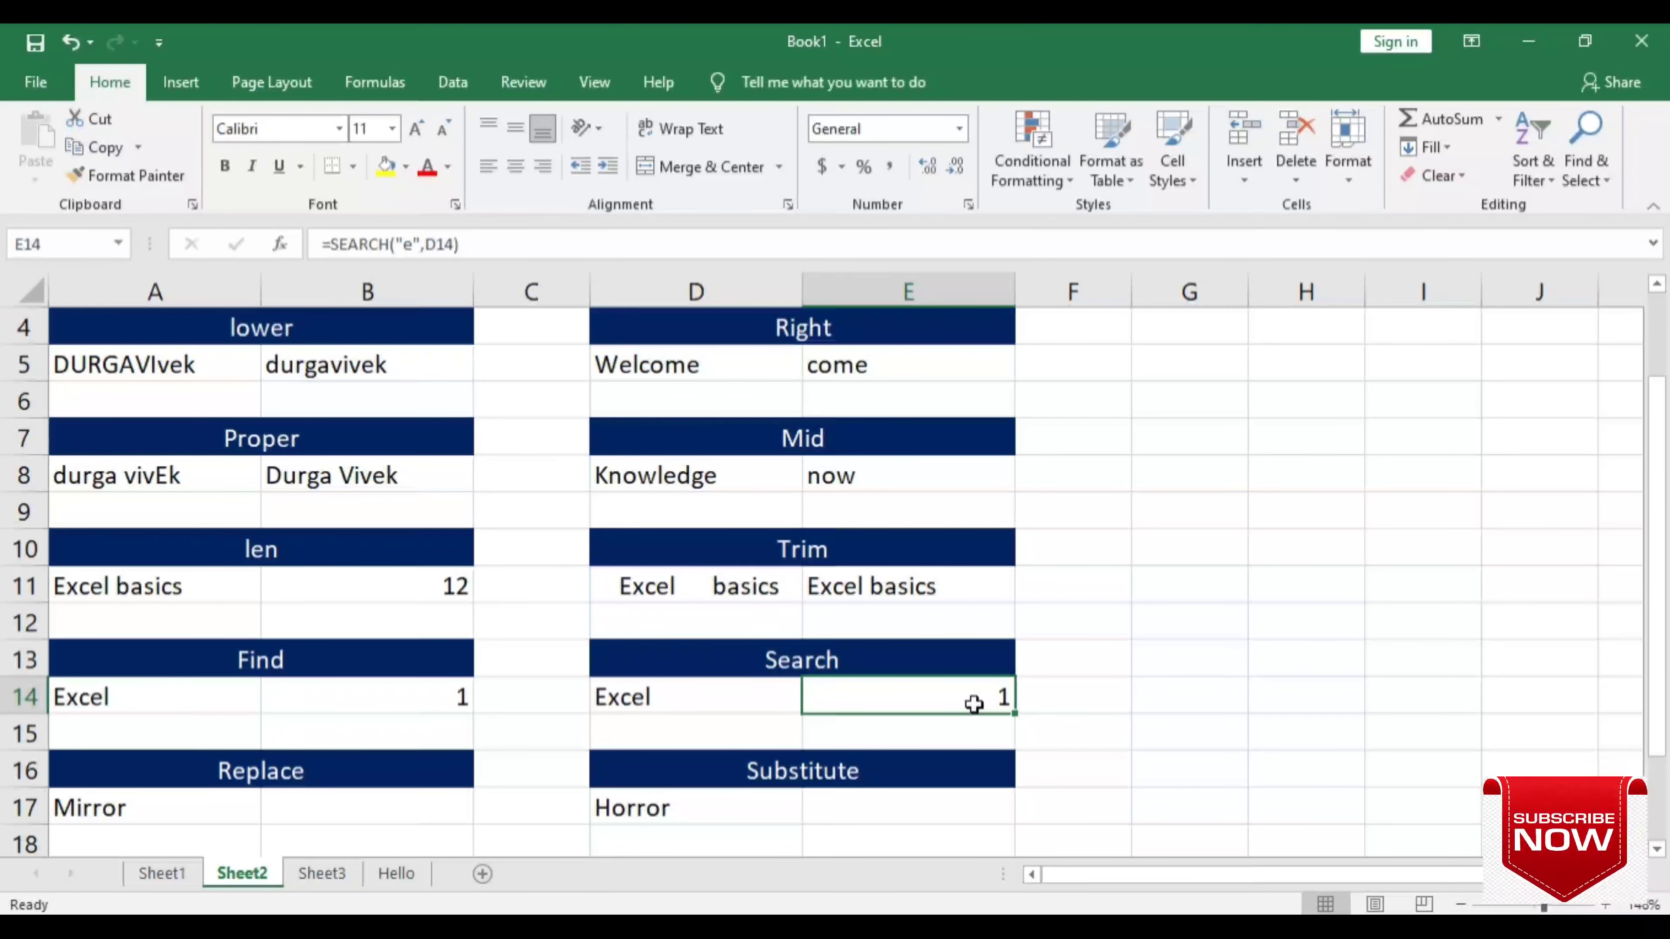
# - Enter =REPLACE(A17,1,2,"Ho") in B17 so Mirror becomes Horror
pyautogui.scroll(-1, 973, 704)
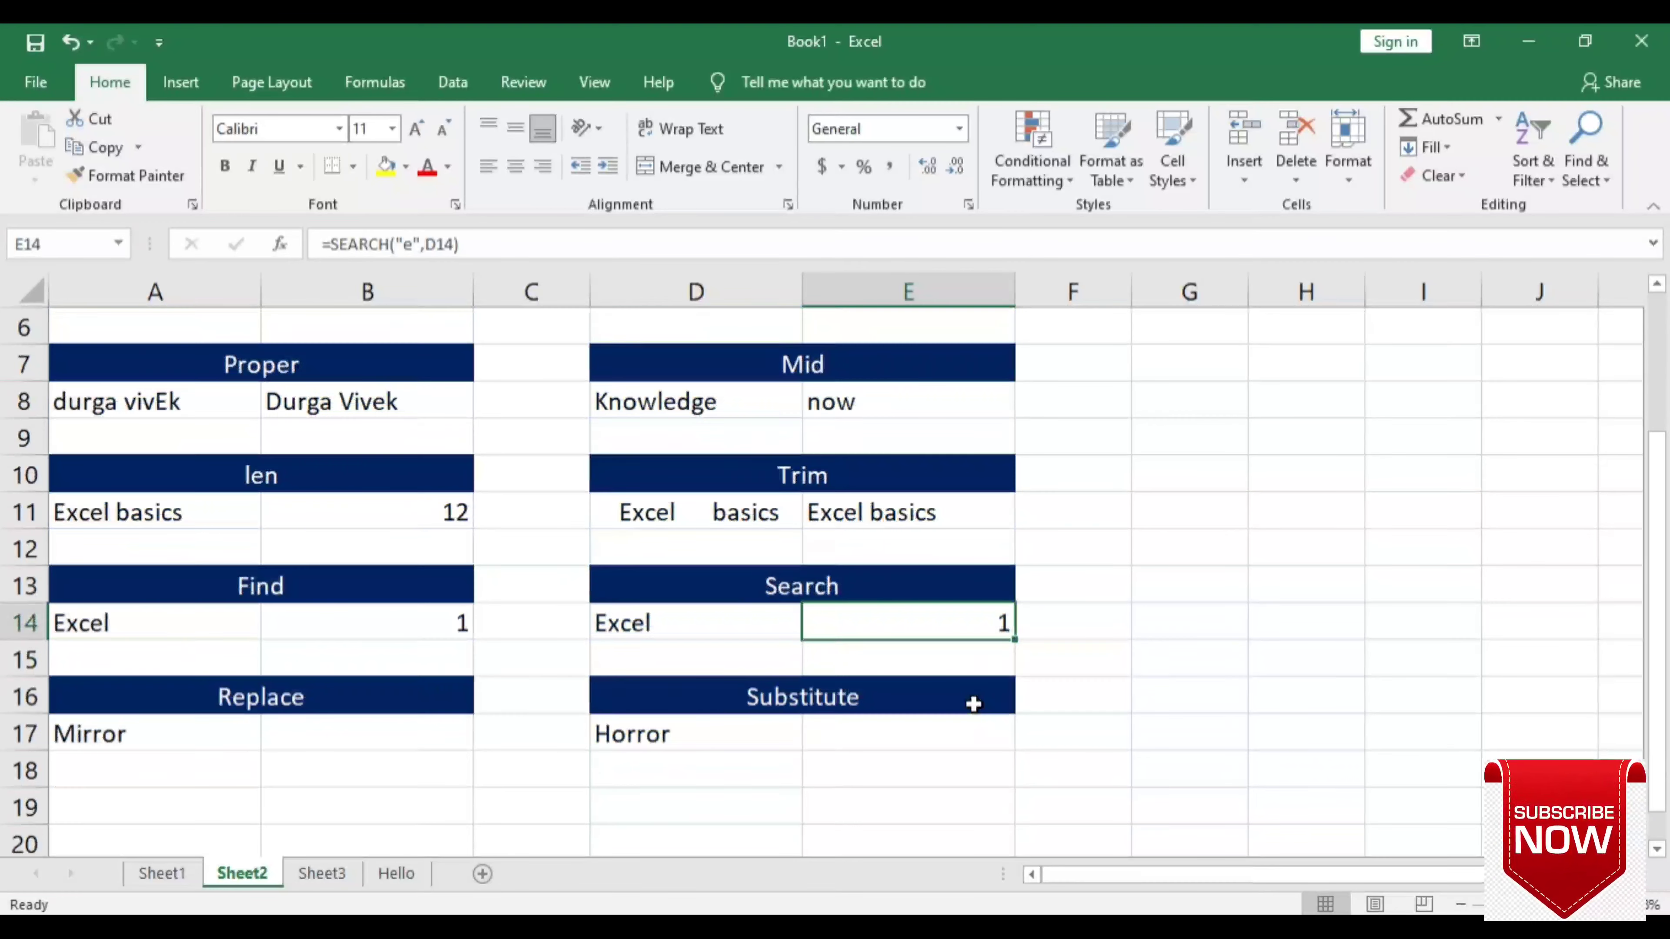
pyautogui.click(319, 735)
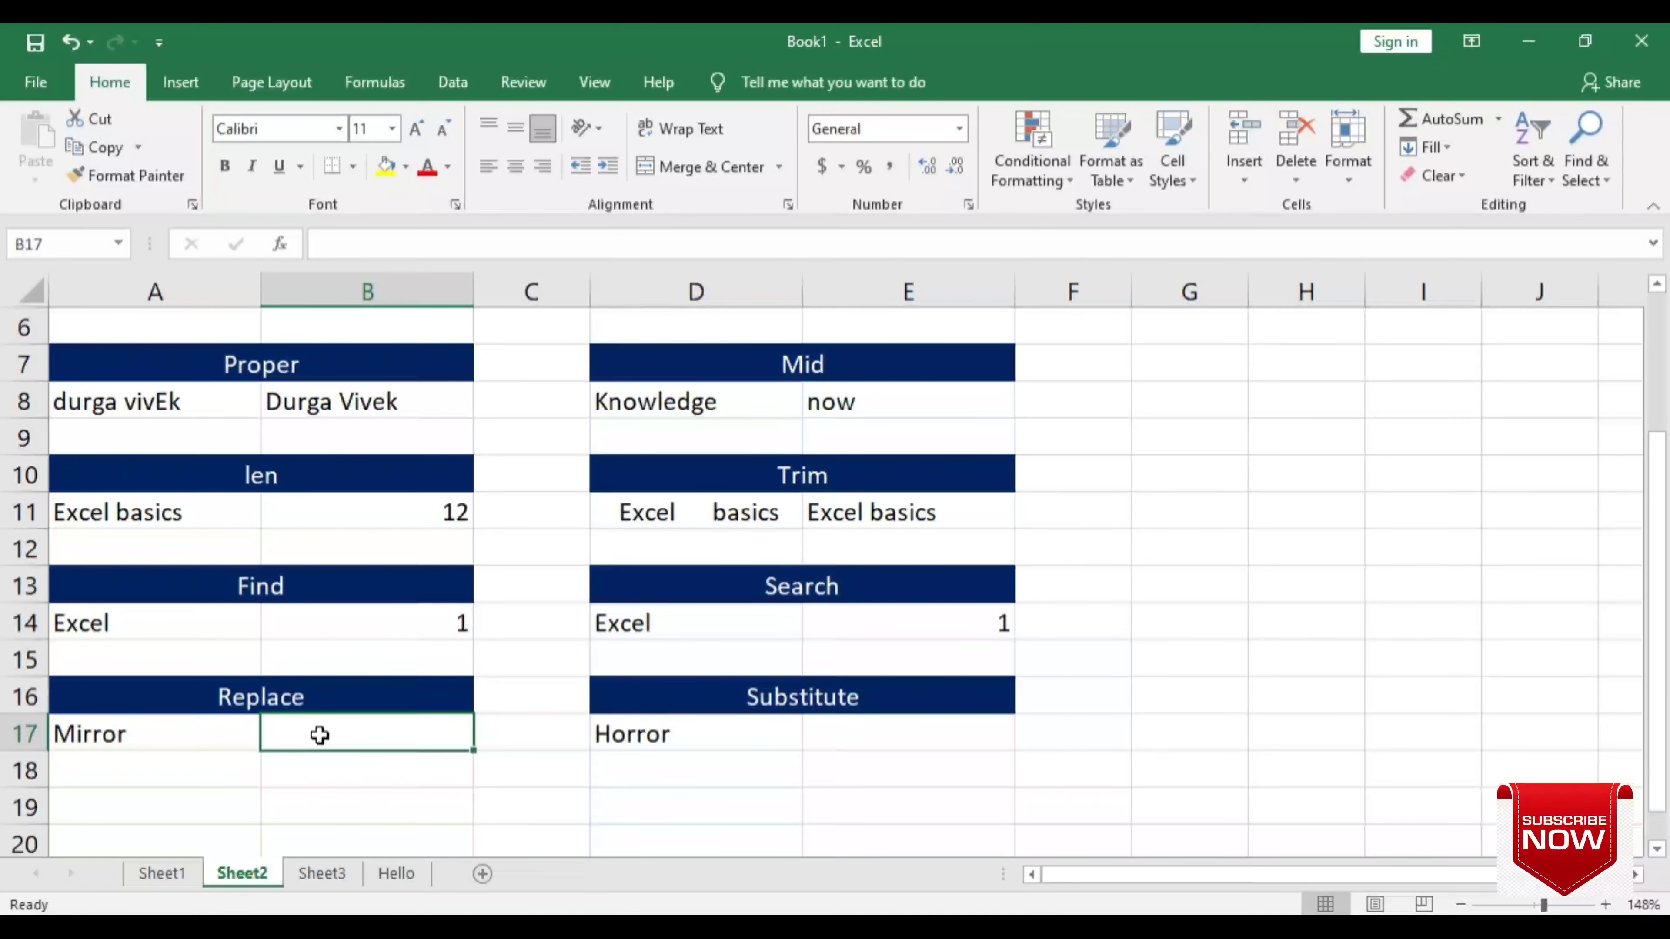
pyautogui.write('=')
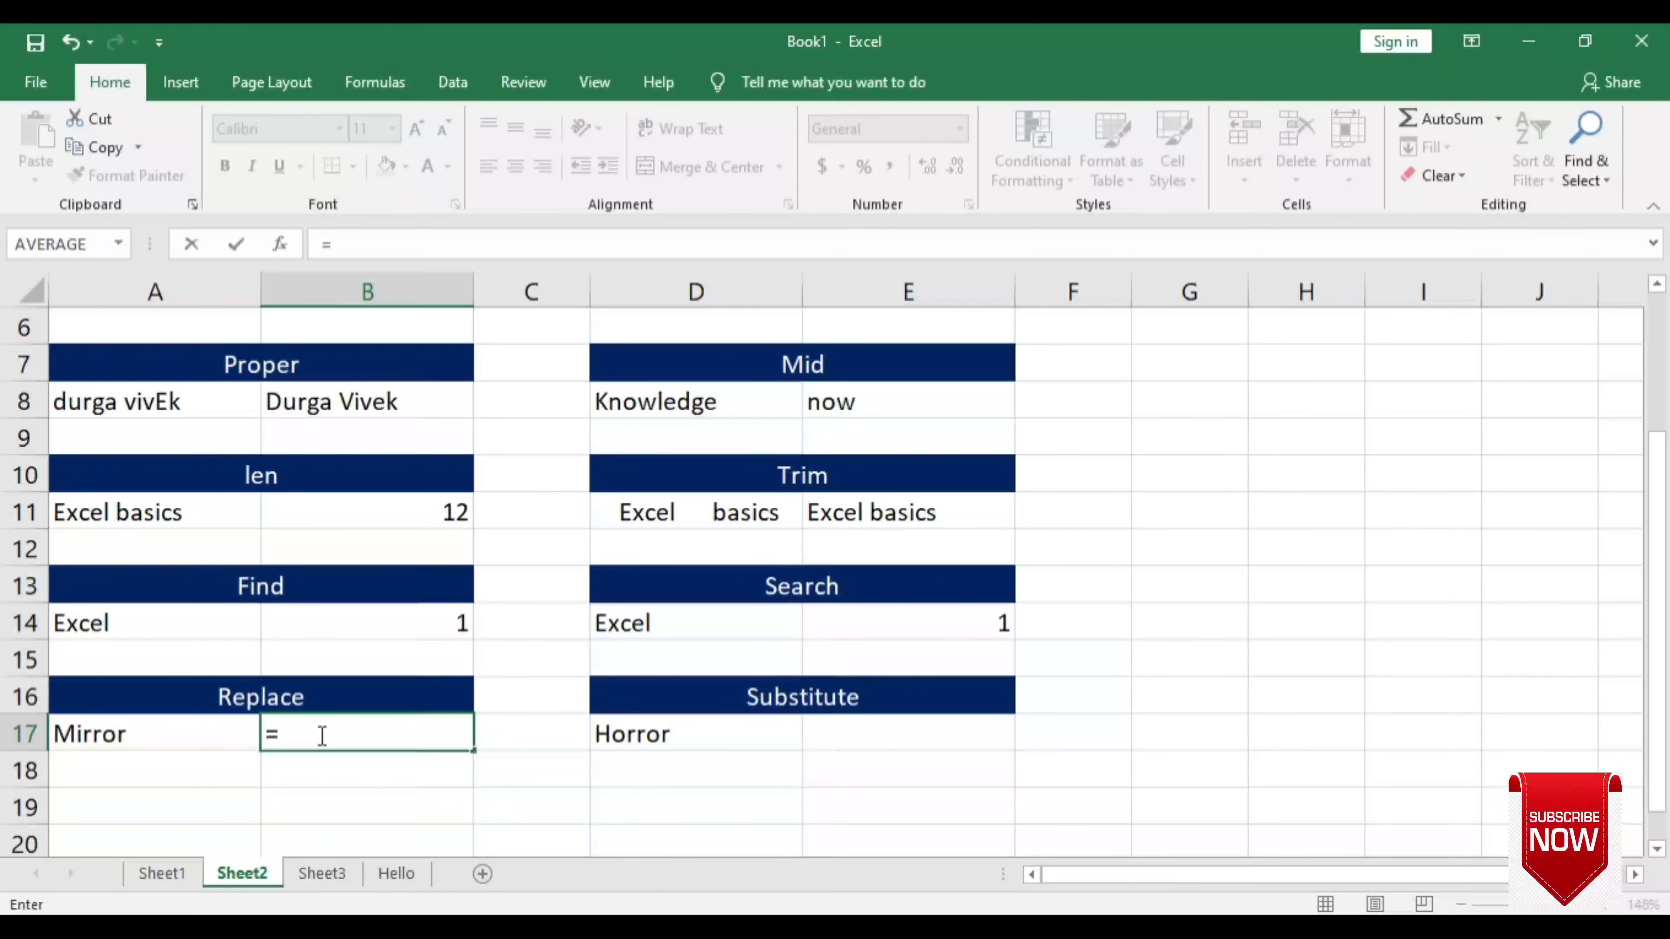
pyautogui.press('Escape')
pyautogui.write('=')
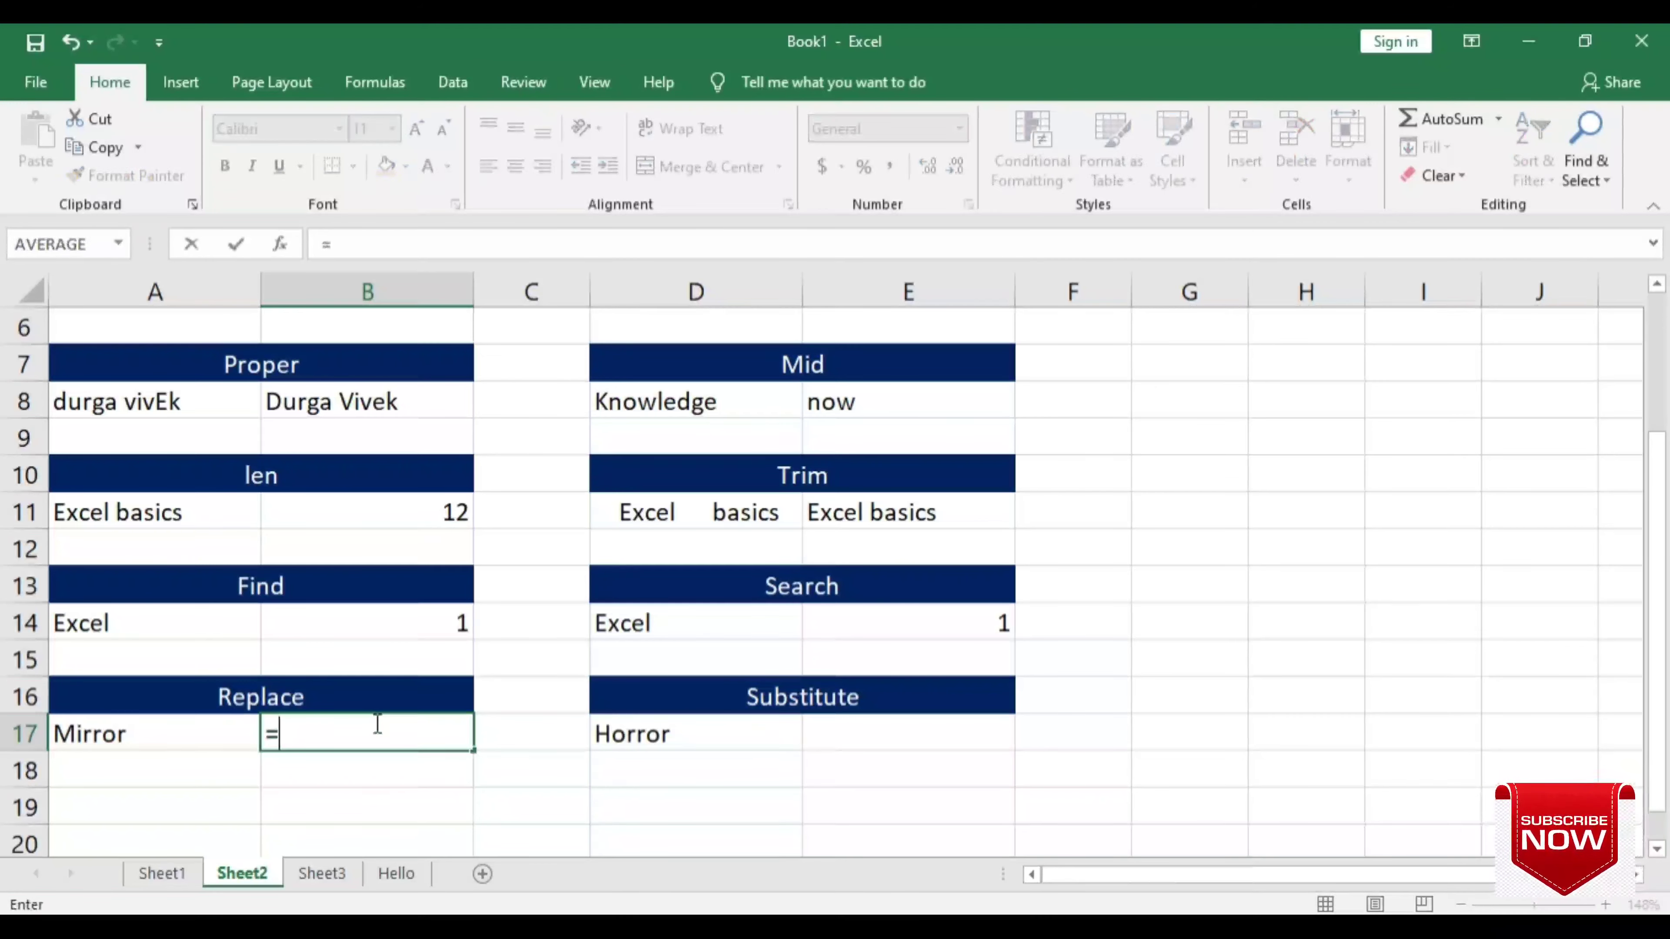
pyautogui.write('rep')
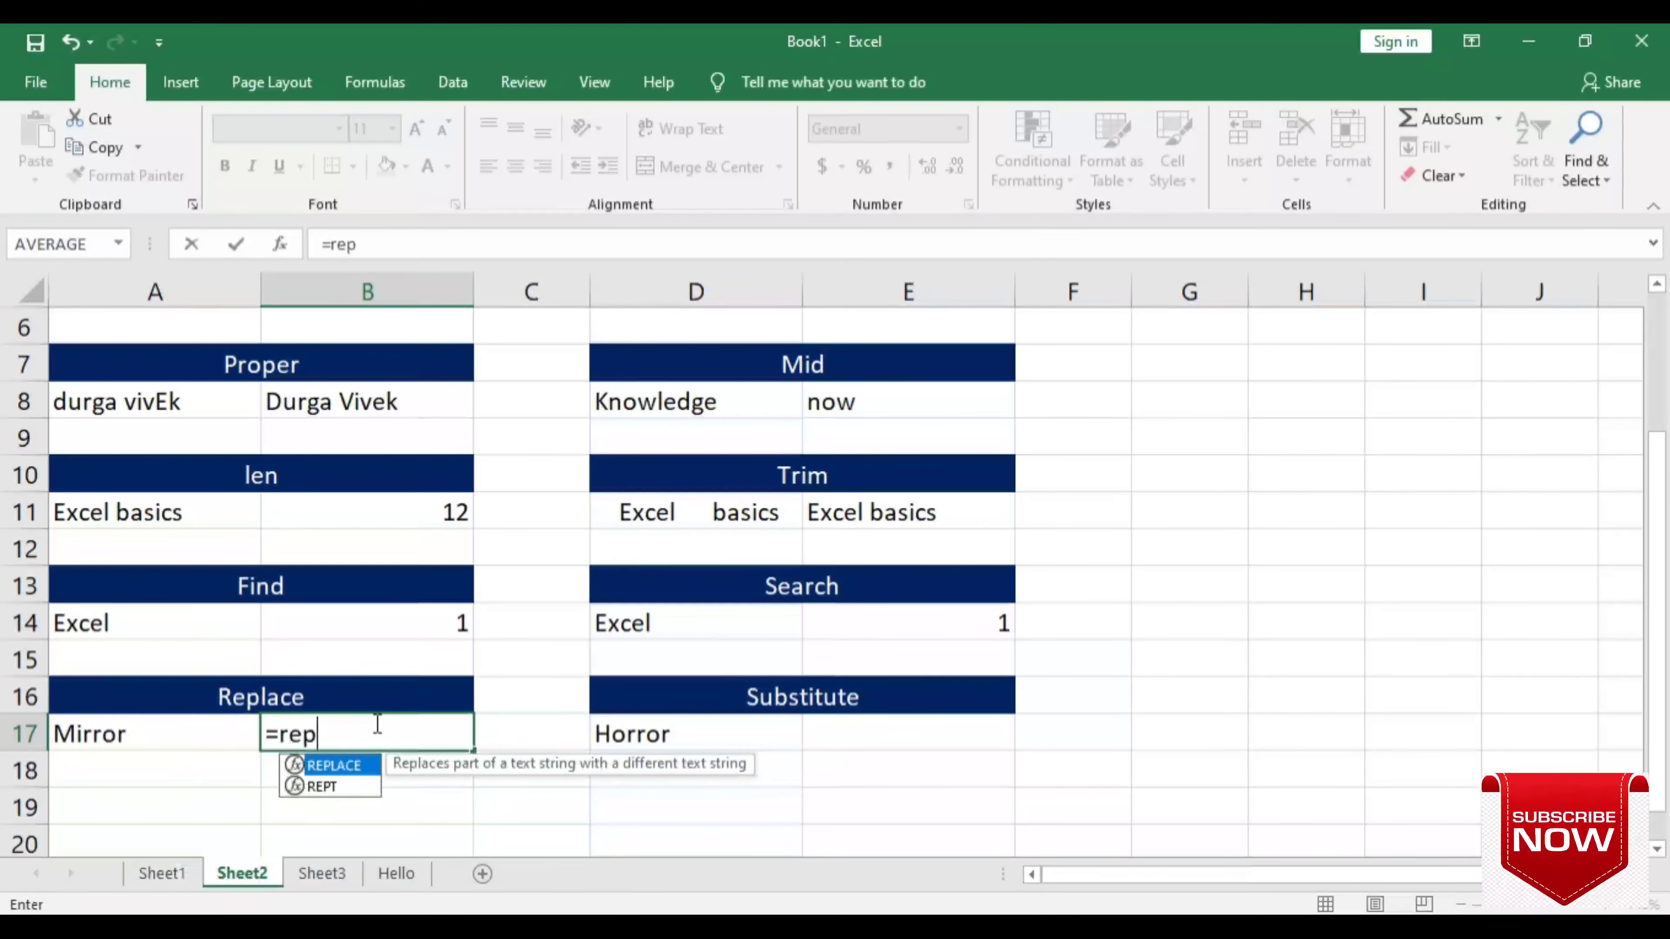
pyautogui.press('Tab')
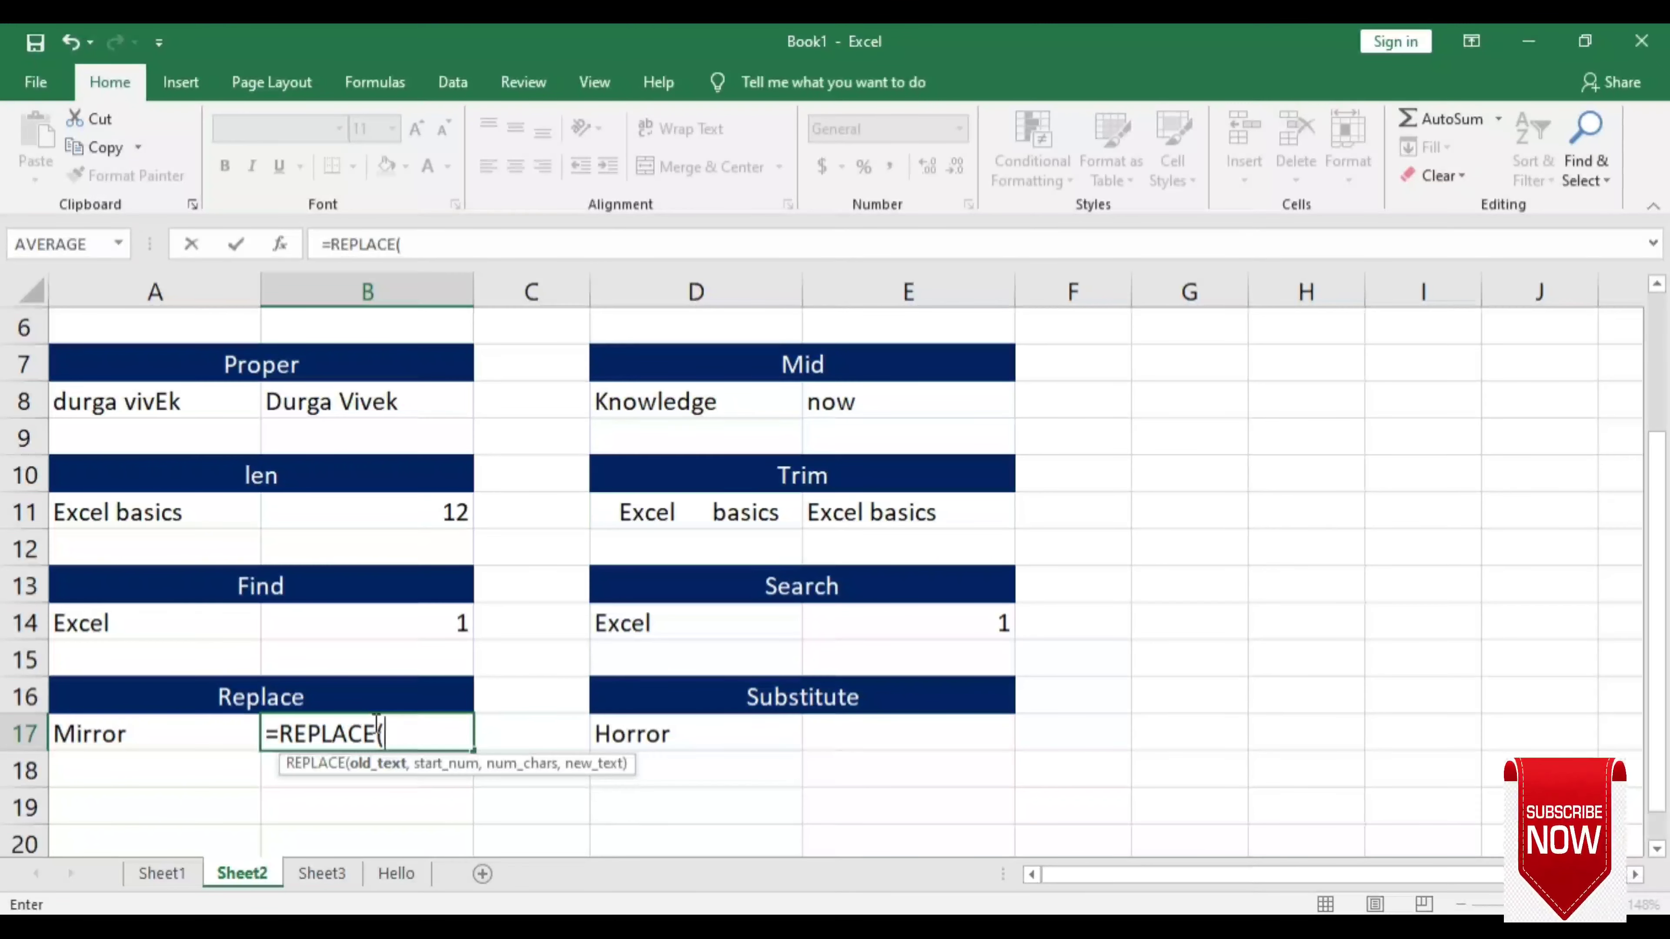
pyautogui.click(167, 732)
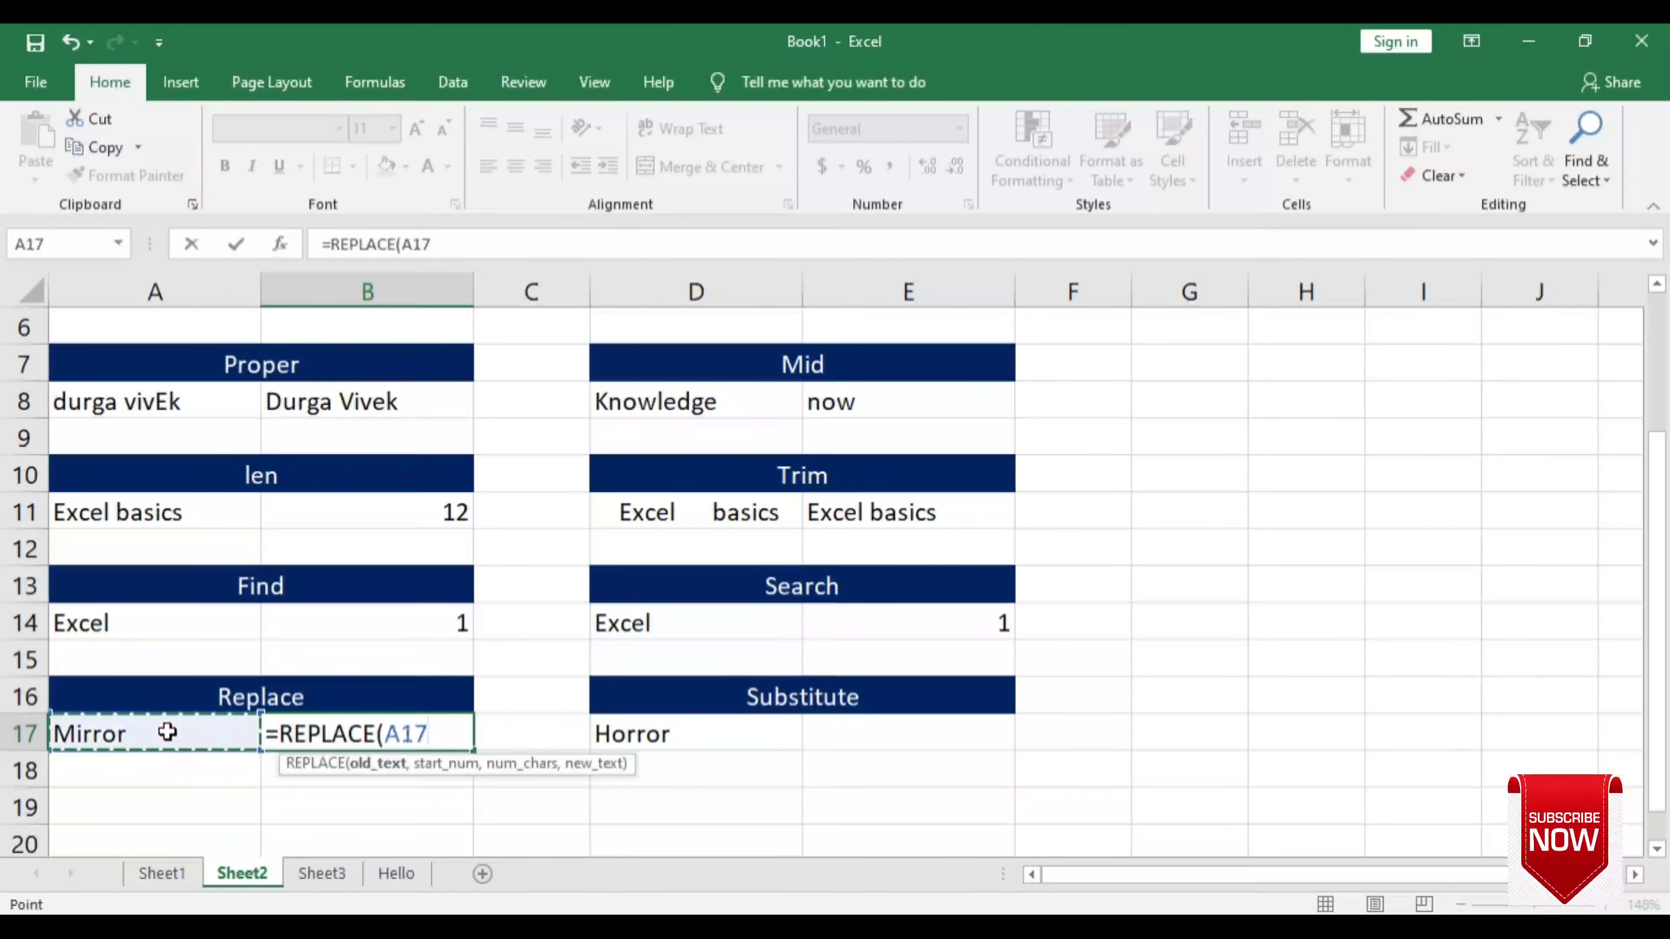
pyautogui.write(',')
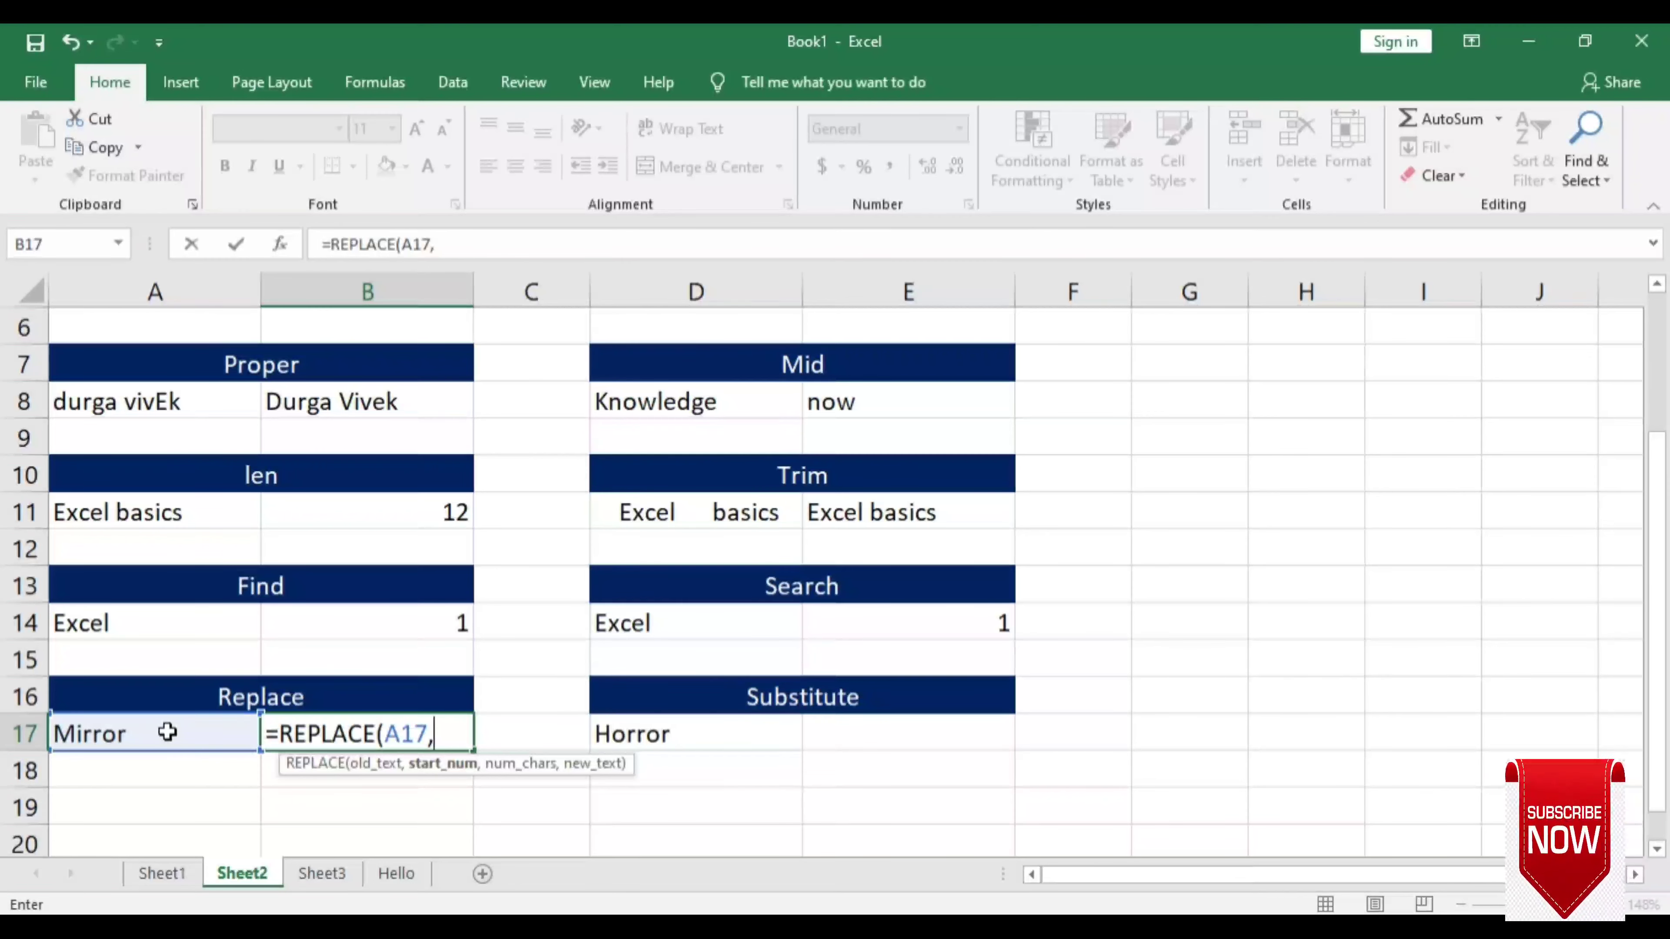
pyautogui.write('1')
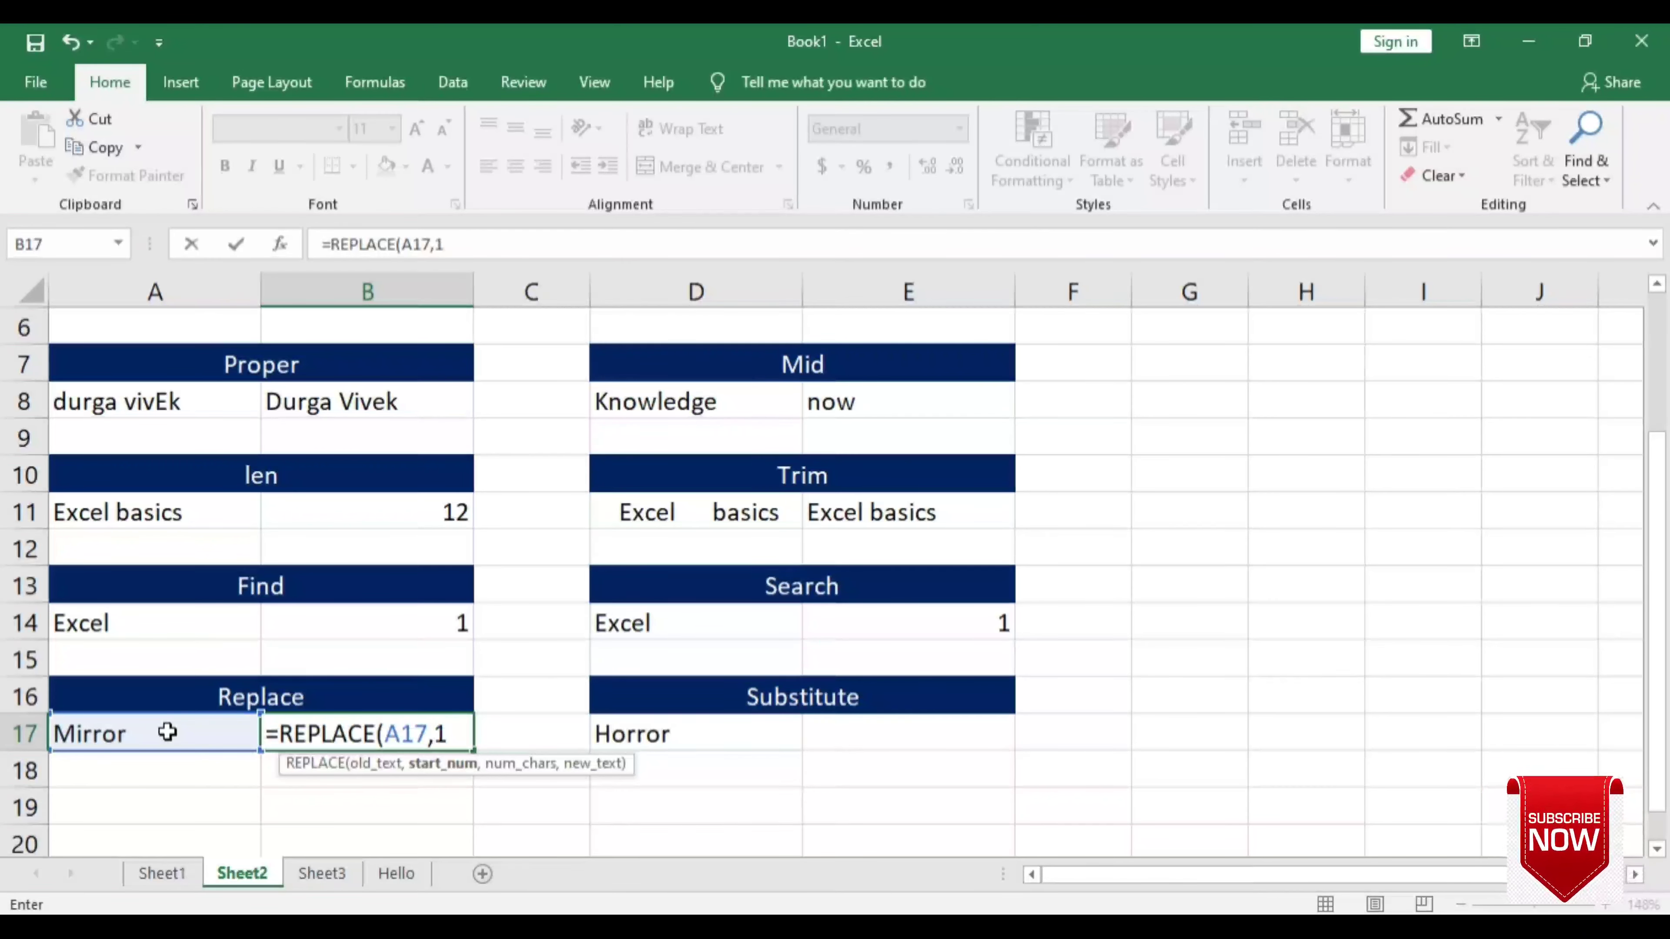
pyautogui.write(',')
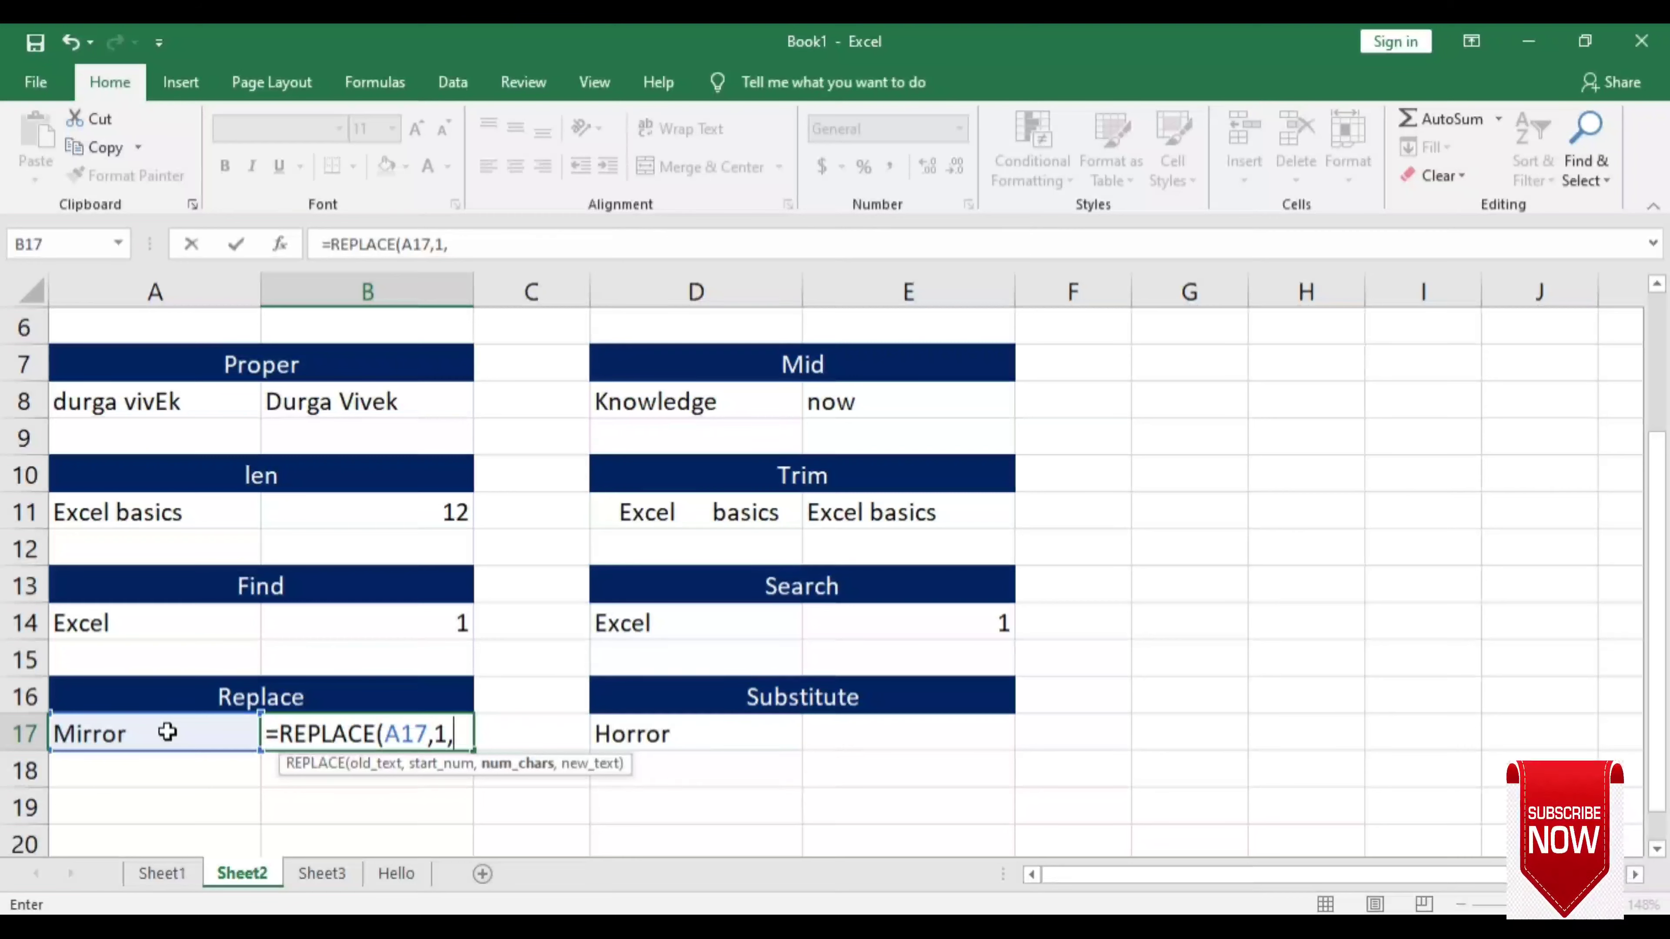
pyautogui.write('2')
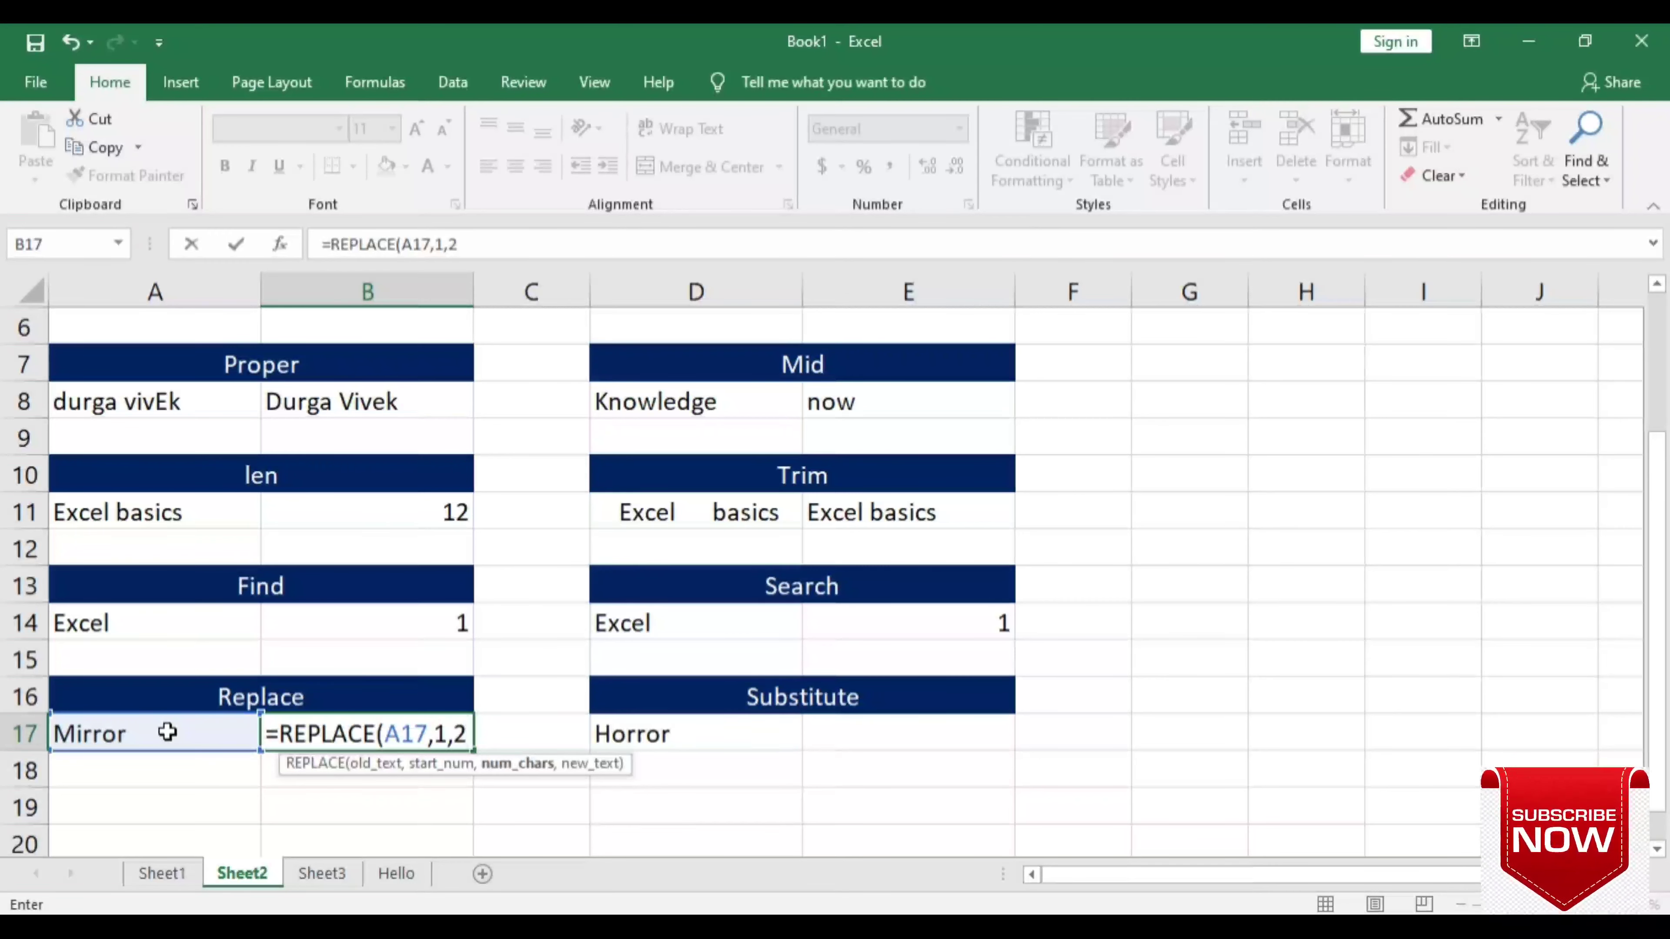
pyautogui.write(',')
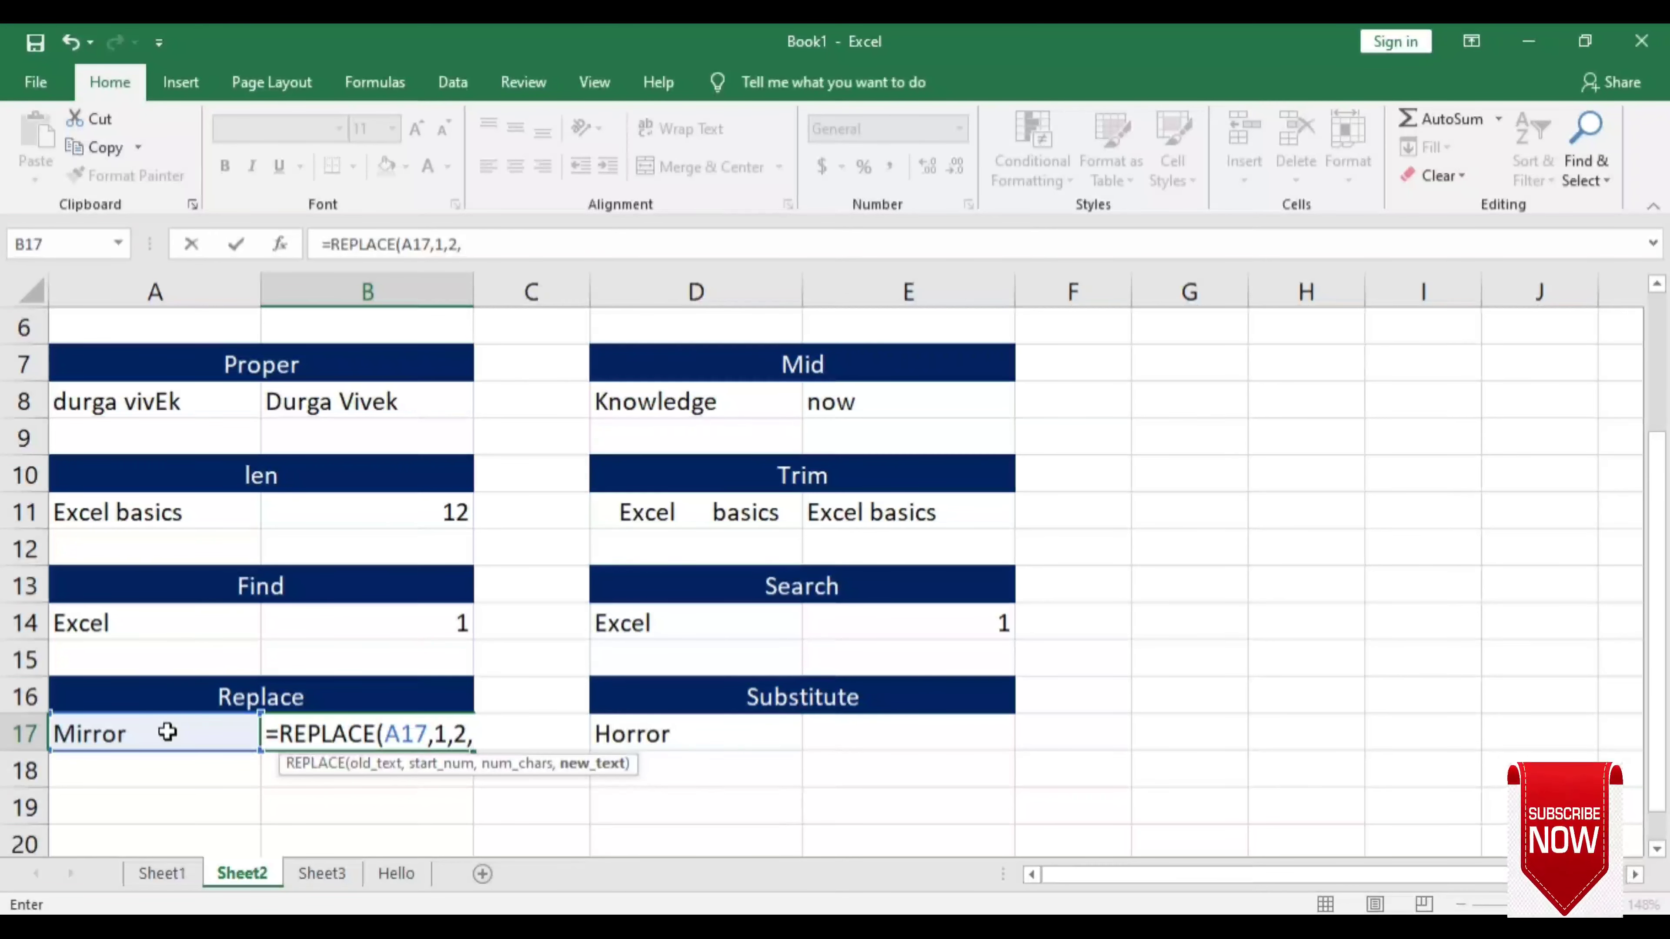
pyautogui.write('"')
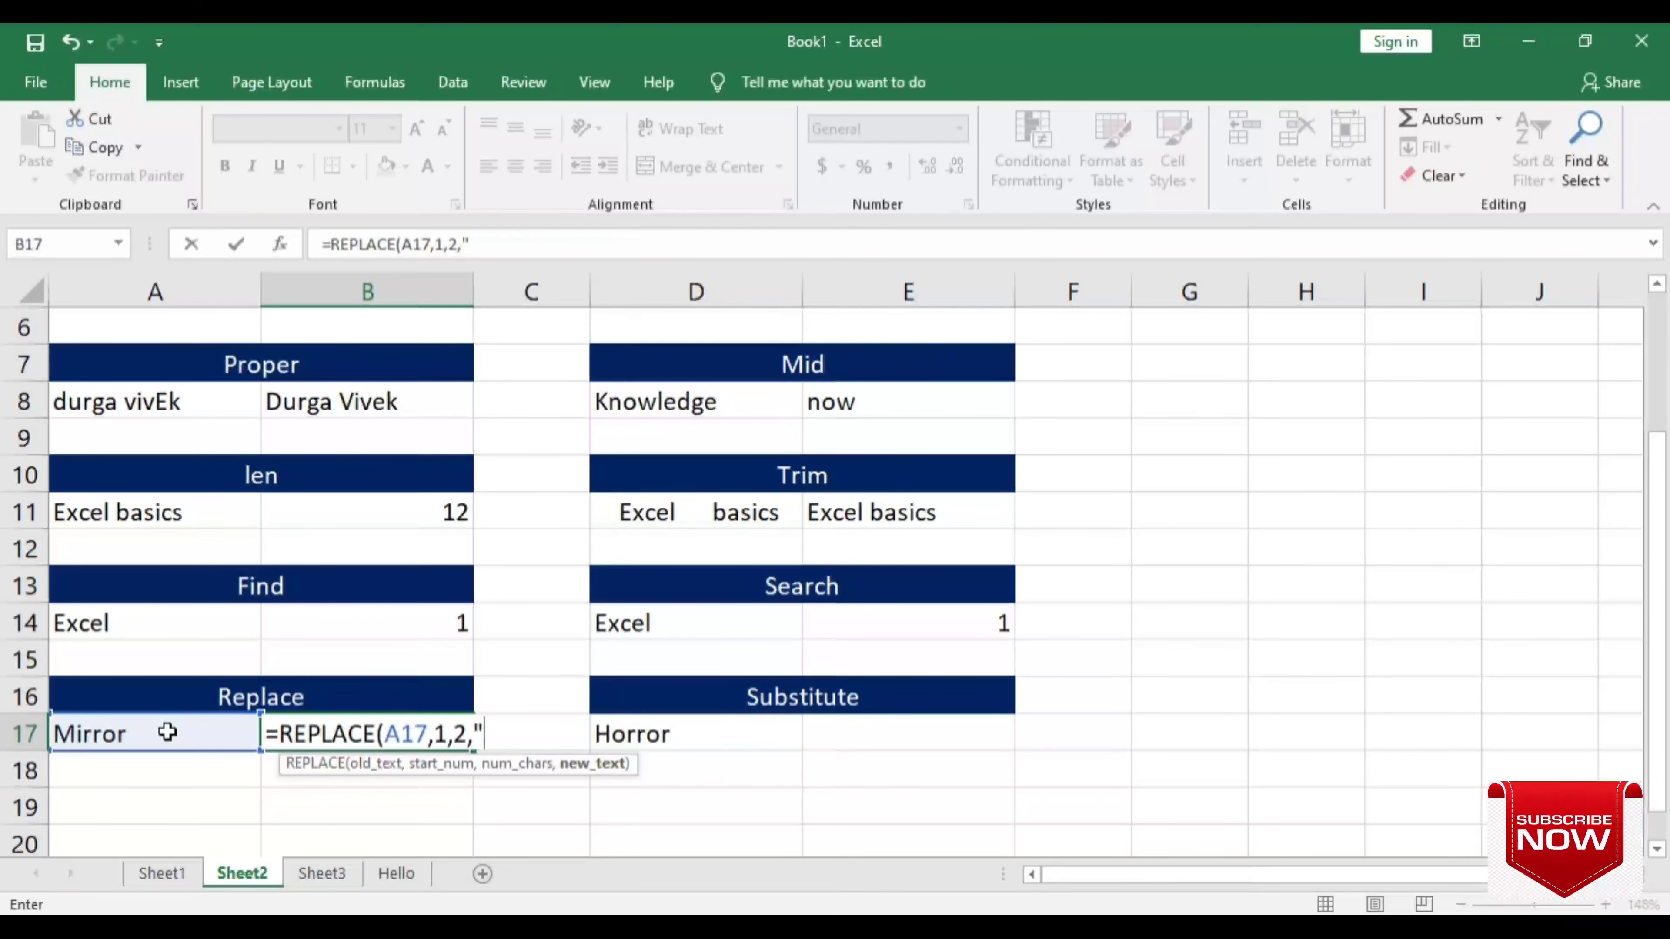
pyautogui.write('H')
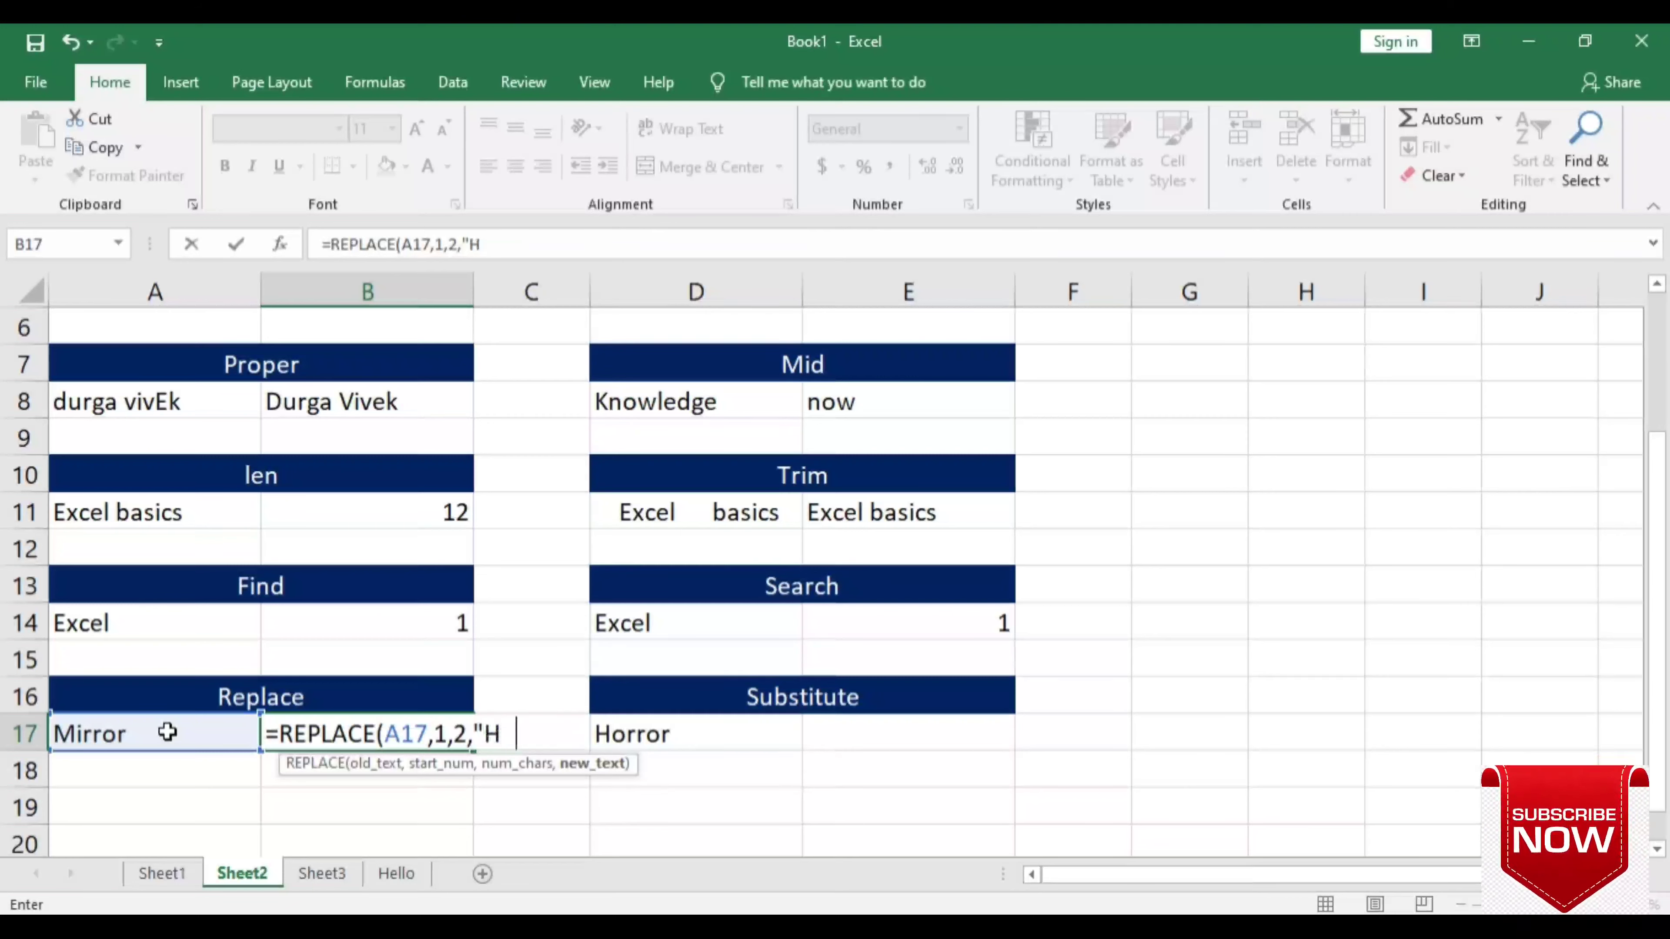
pyautogui.write('o"')
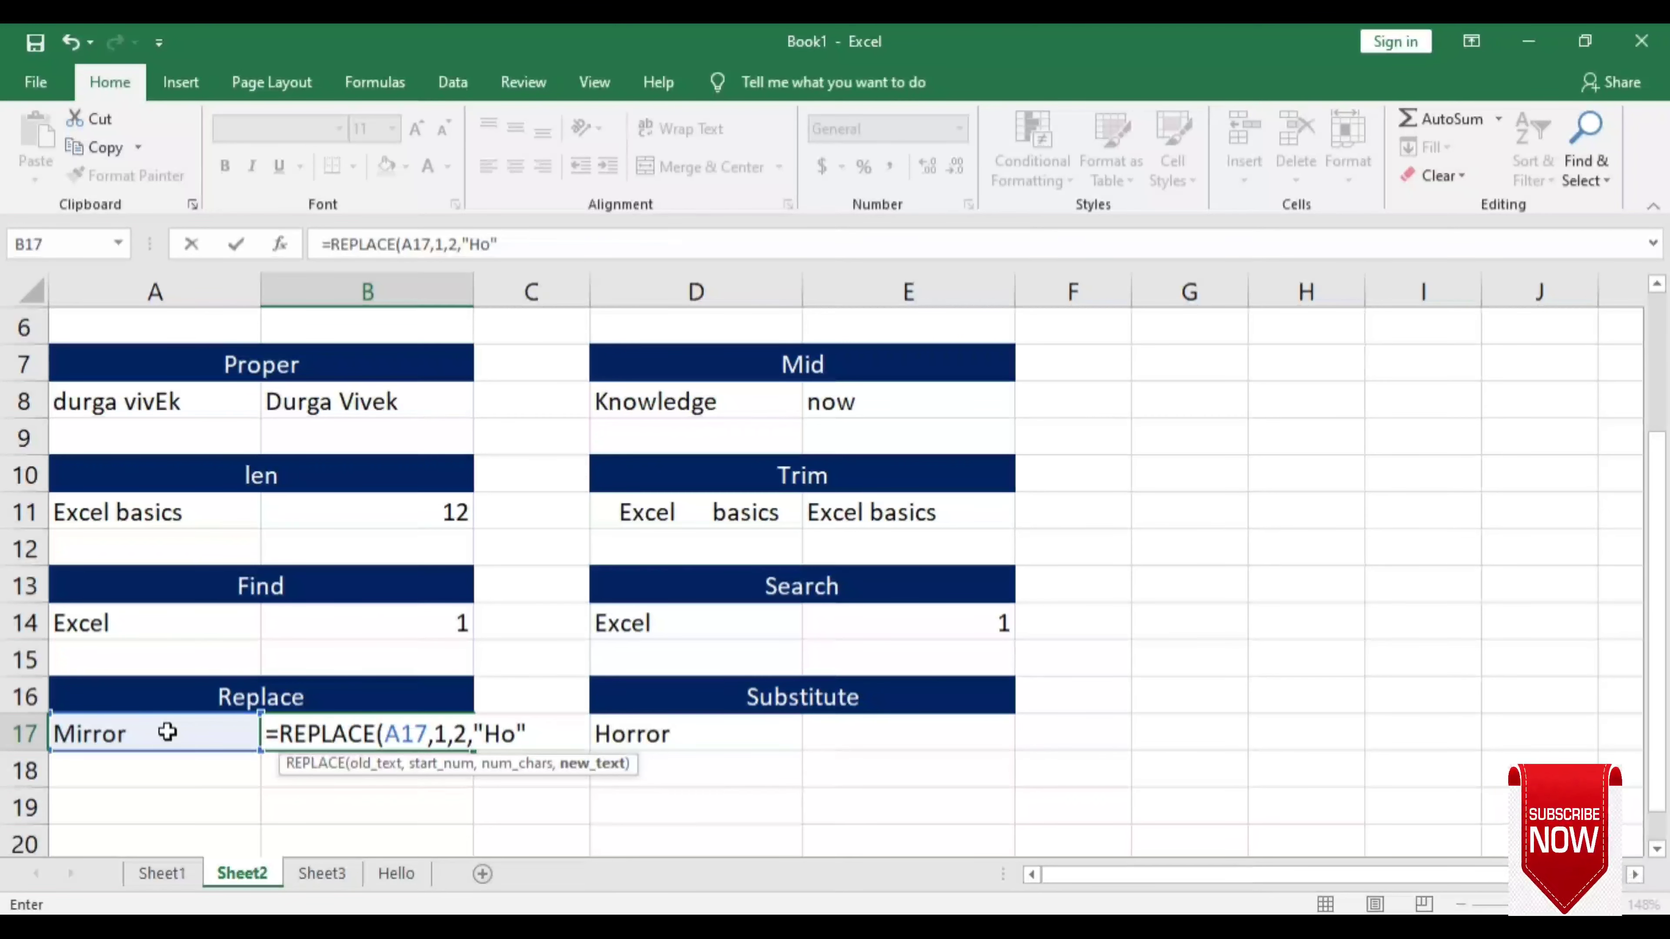
pyautogui.write(')')
pyautogui.press('Return')
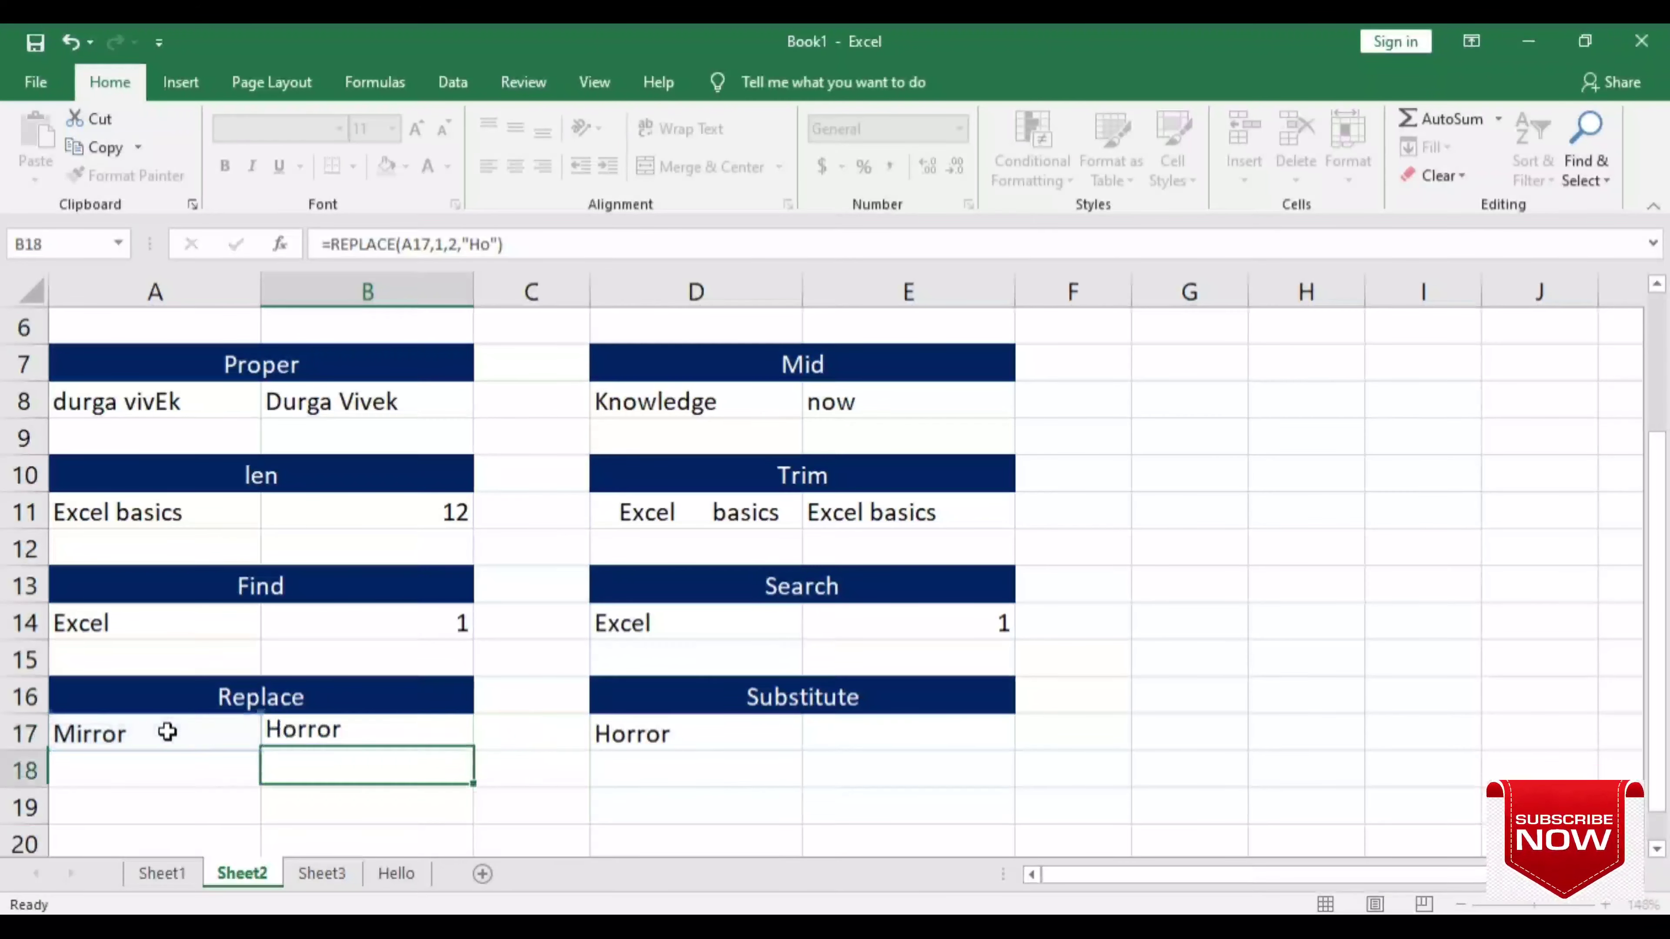
# - Compare the original Mirror in A17 with the REPLACE formula in B17
pyautogui.press('Up')
pyautogui.click(175, 739)
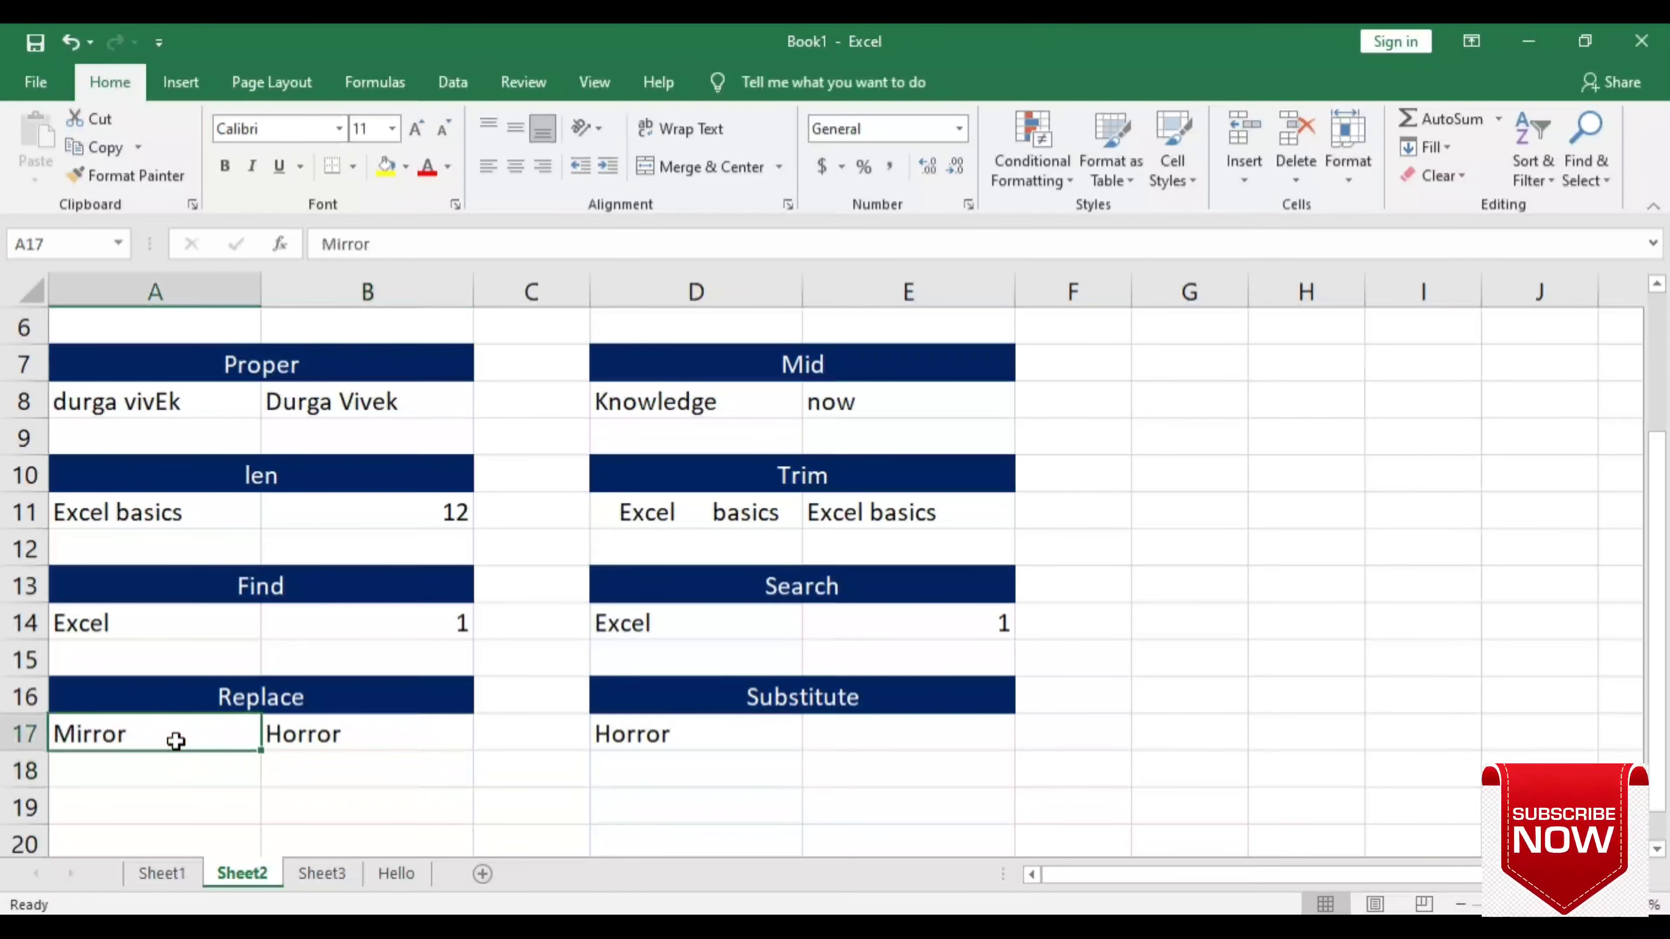
pyautogui.click(320, 732)
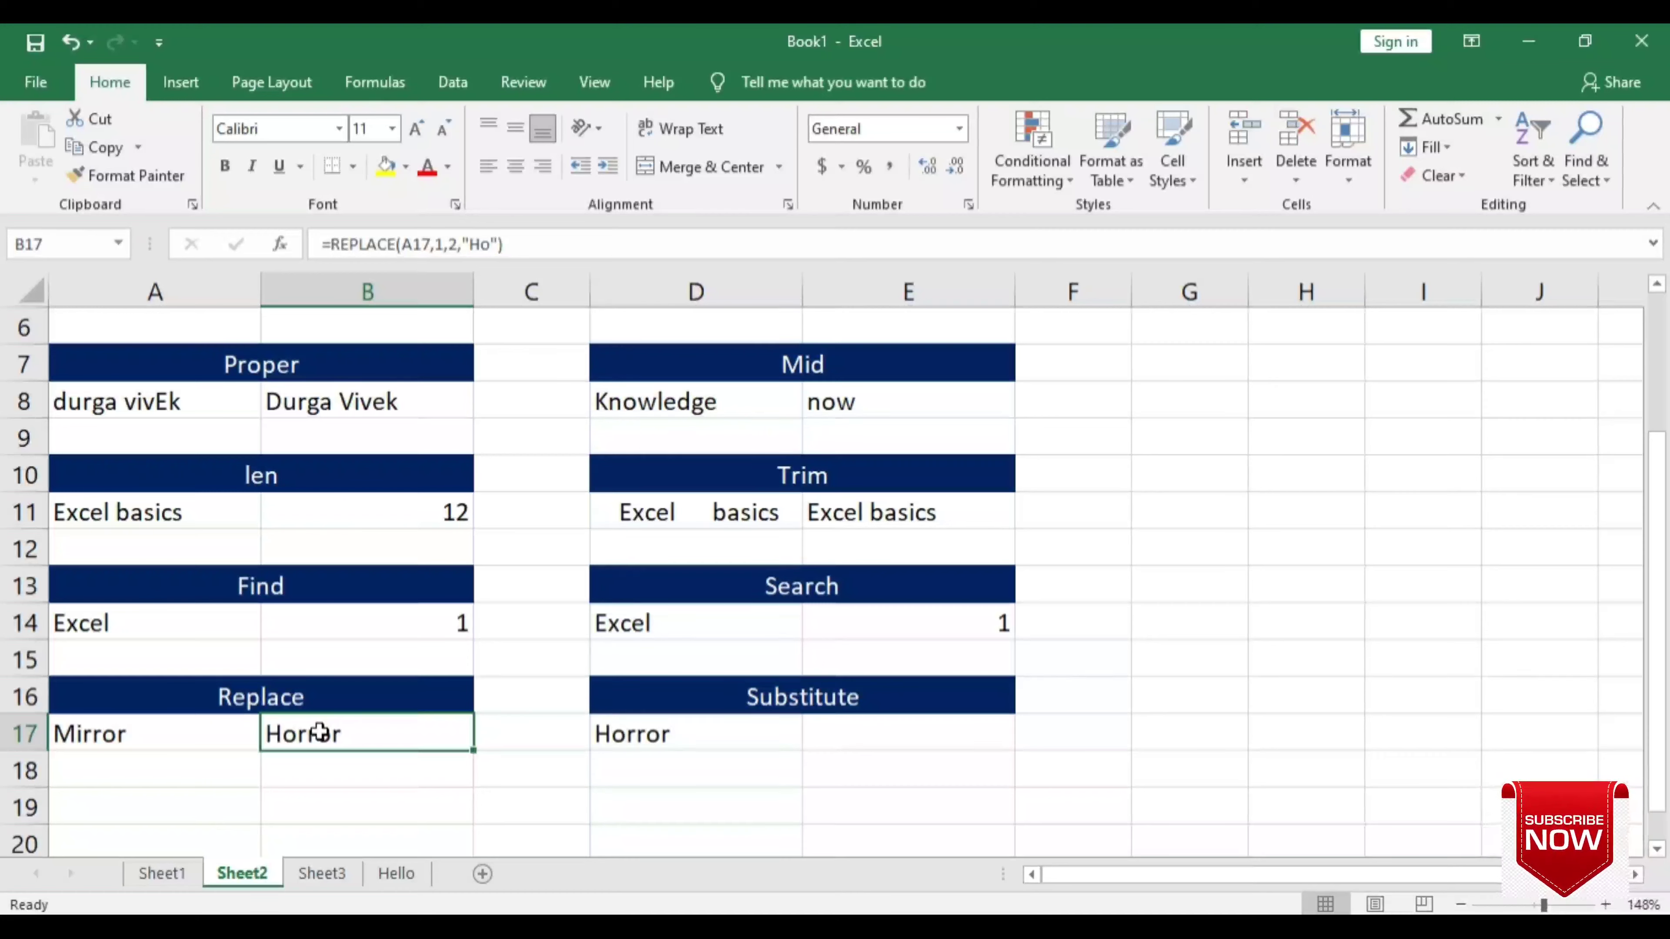
pyautogui.click(848, 734)
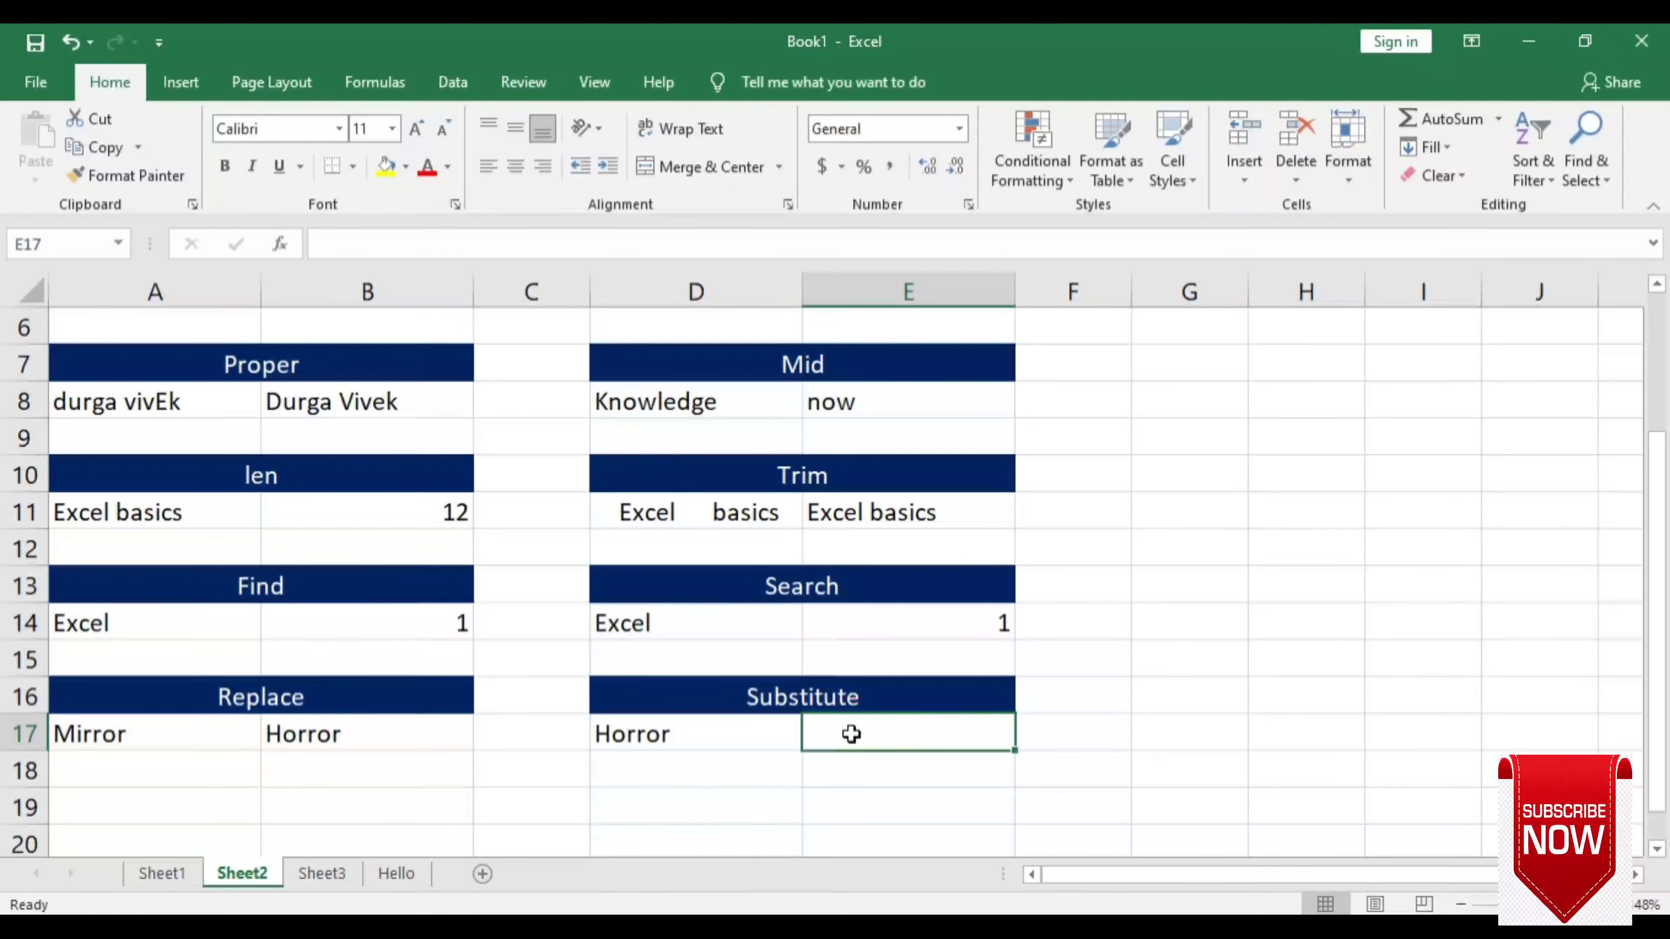
# - Enter =SUBSTITUTE(D17,"Ho","Te") in E17, turning Horror into Terror
pyautogui.write('=sub')
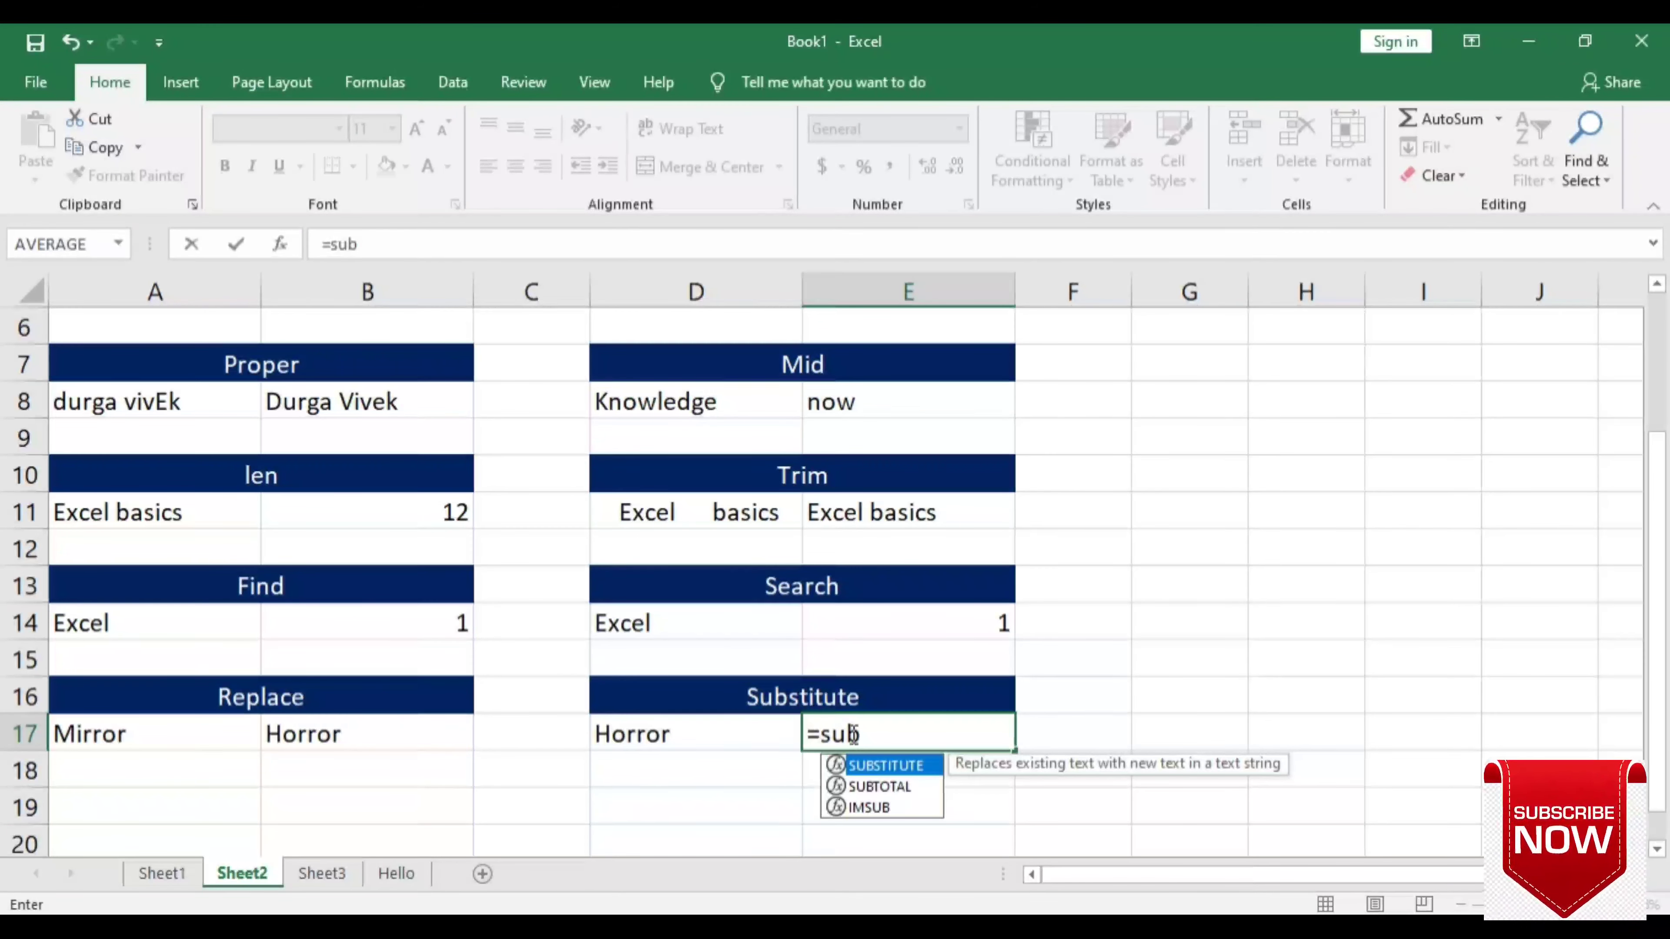
pyautogui.press('Tab')
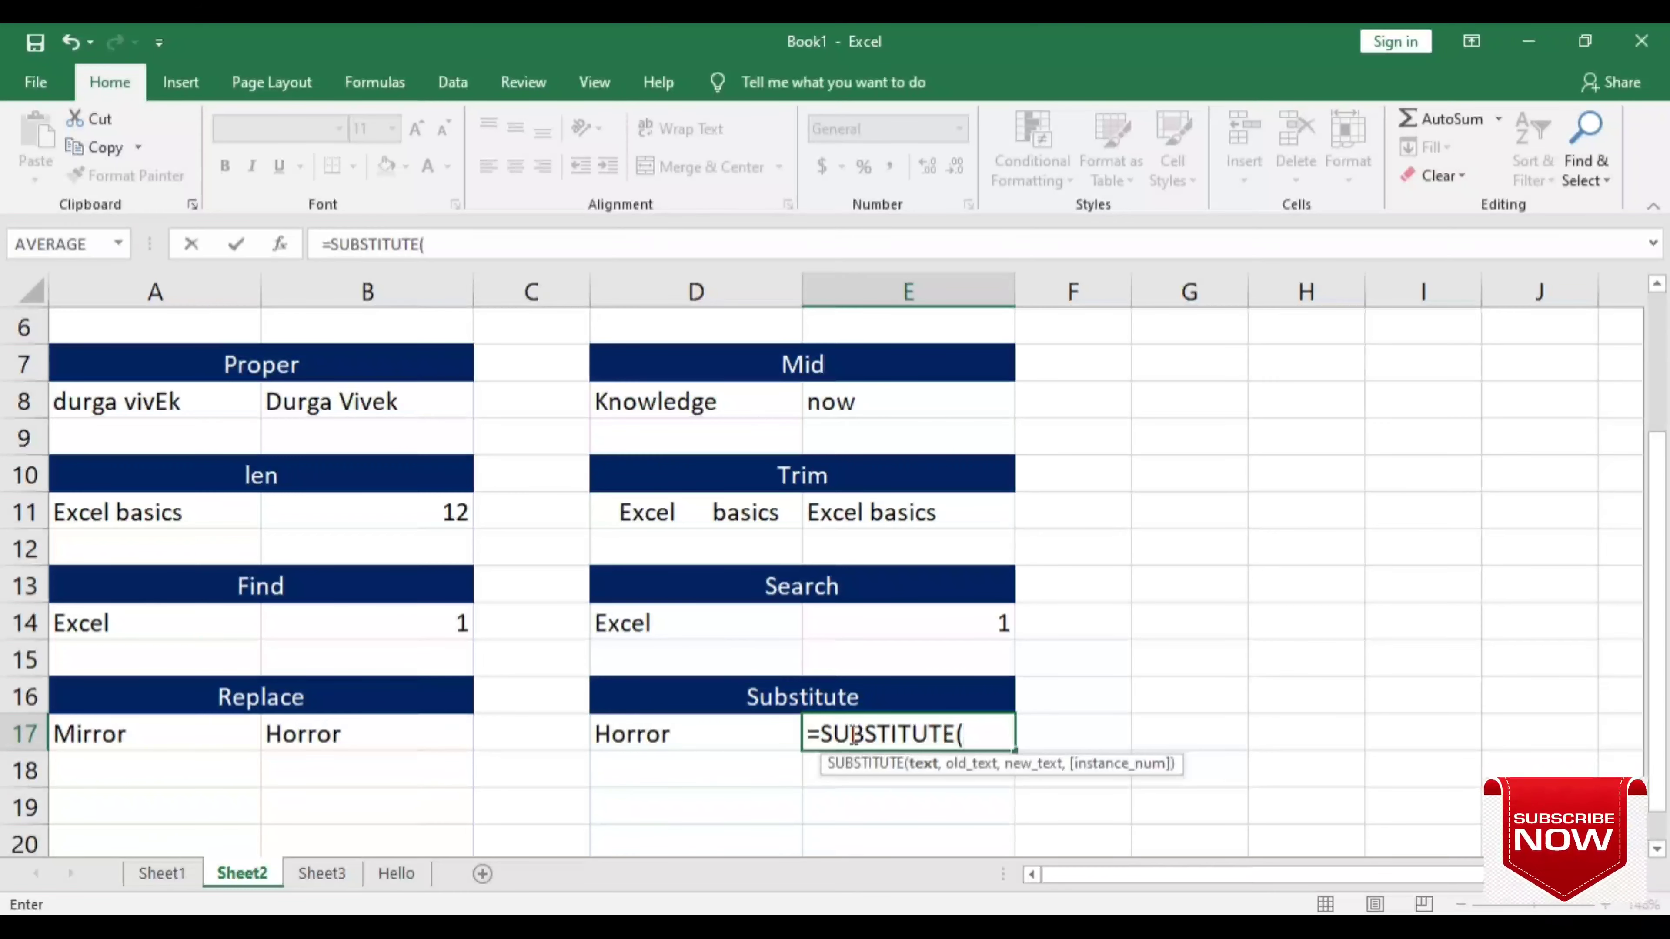
pyautogui.click(755, 743)
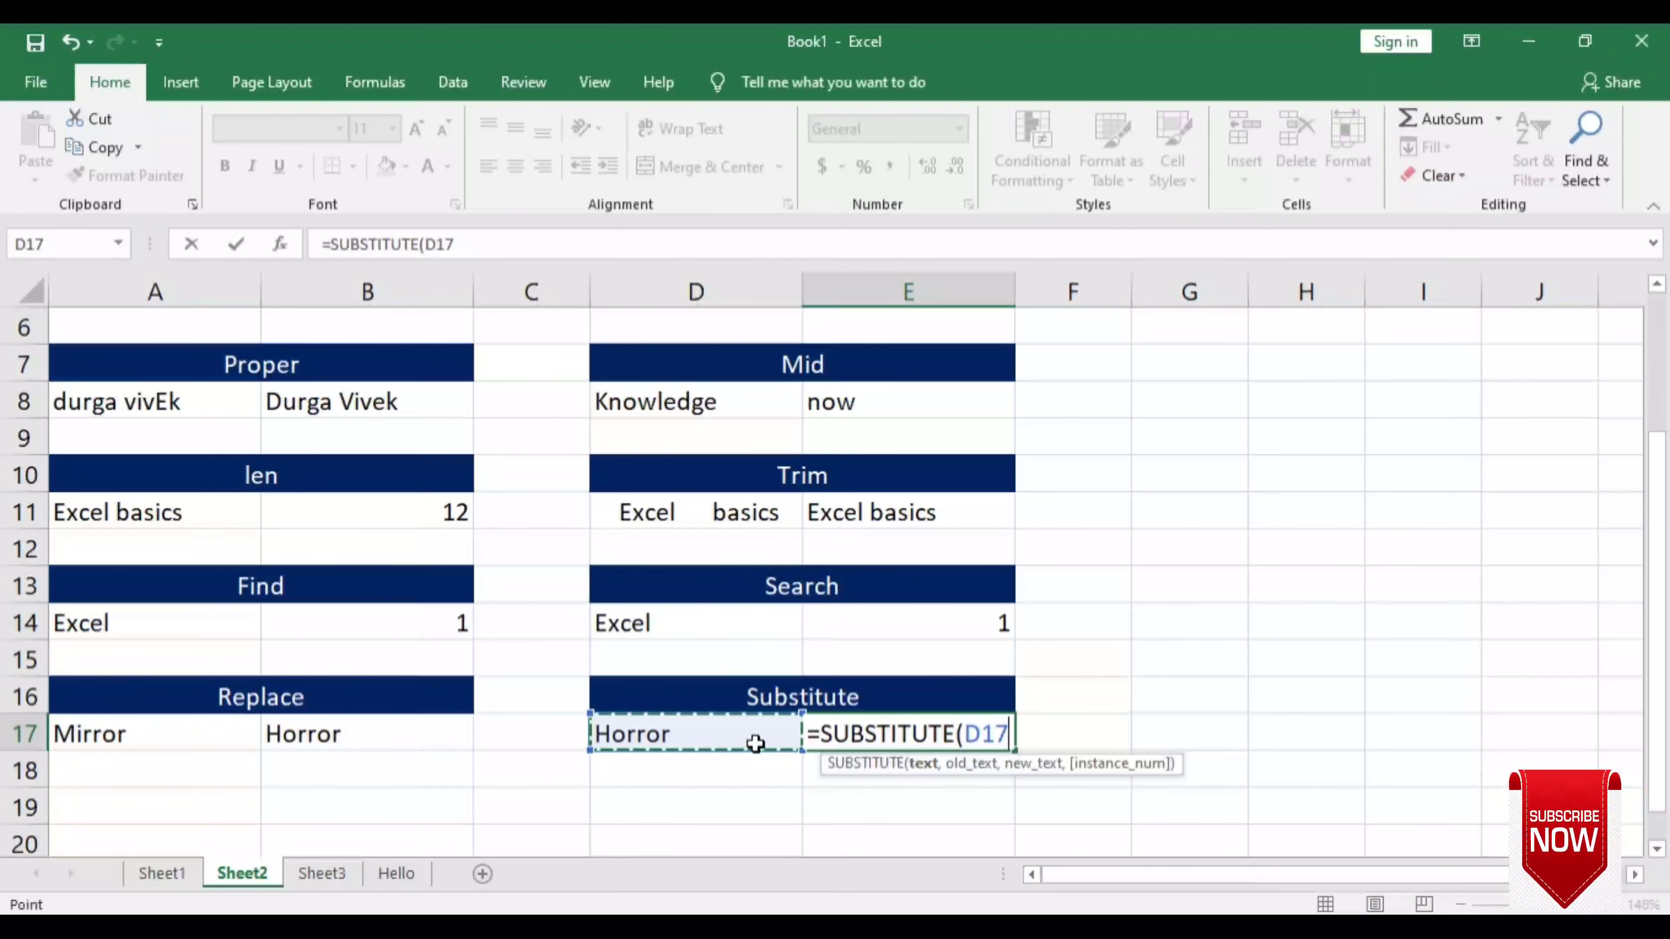
pyautogui.write(',')
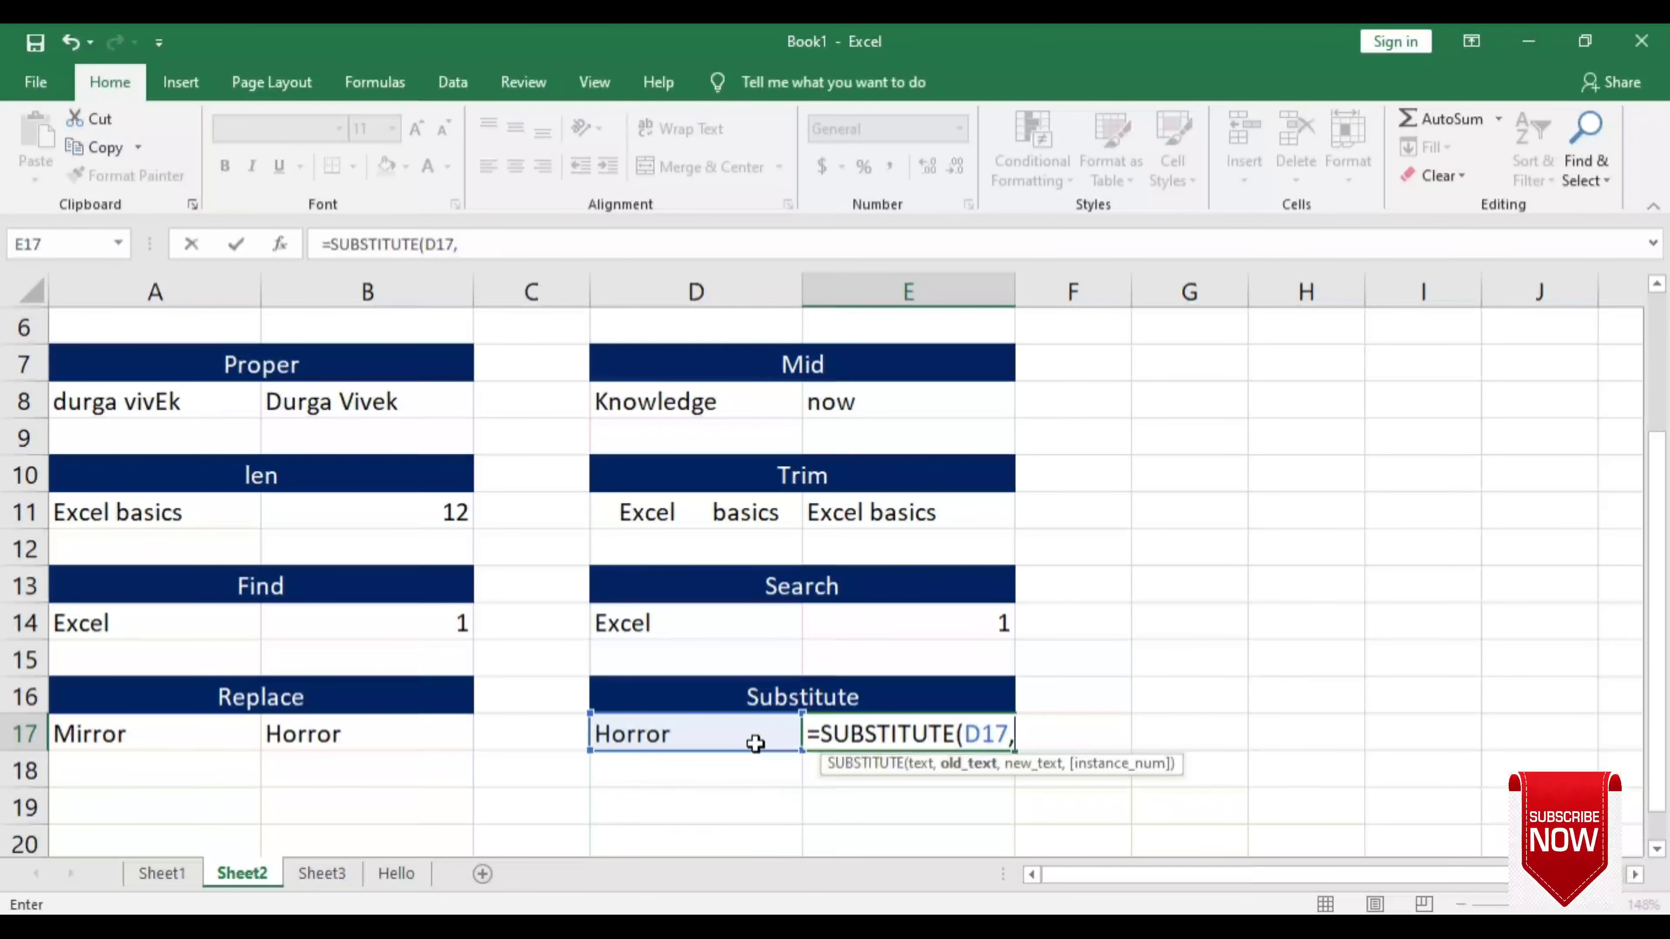
pyautogui.write('"H')
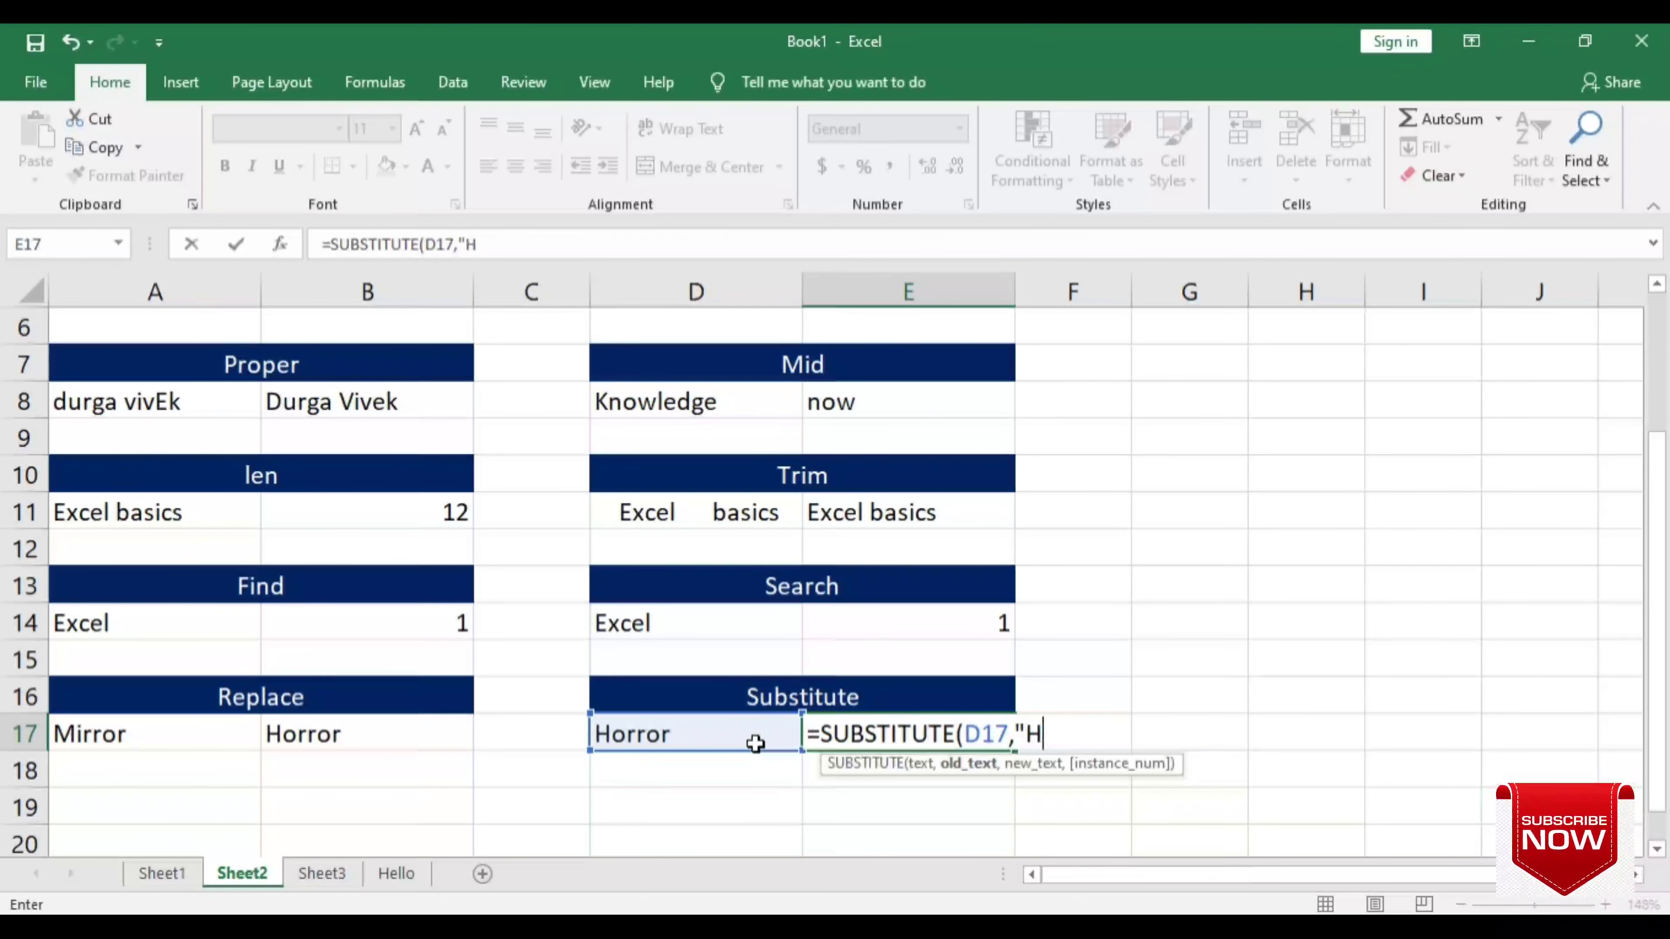
pyautogui.write('o"')
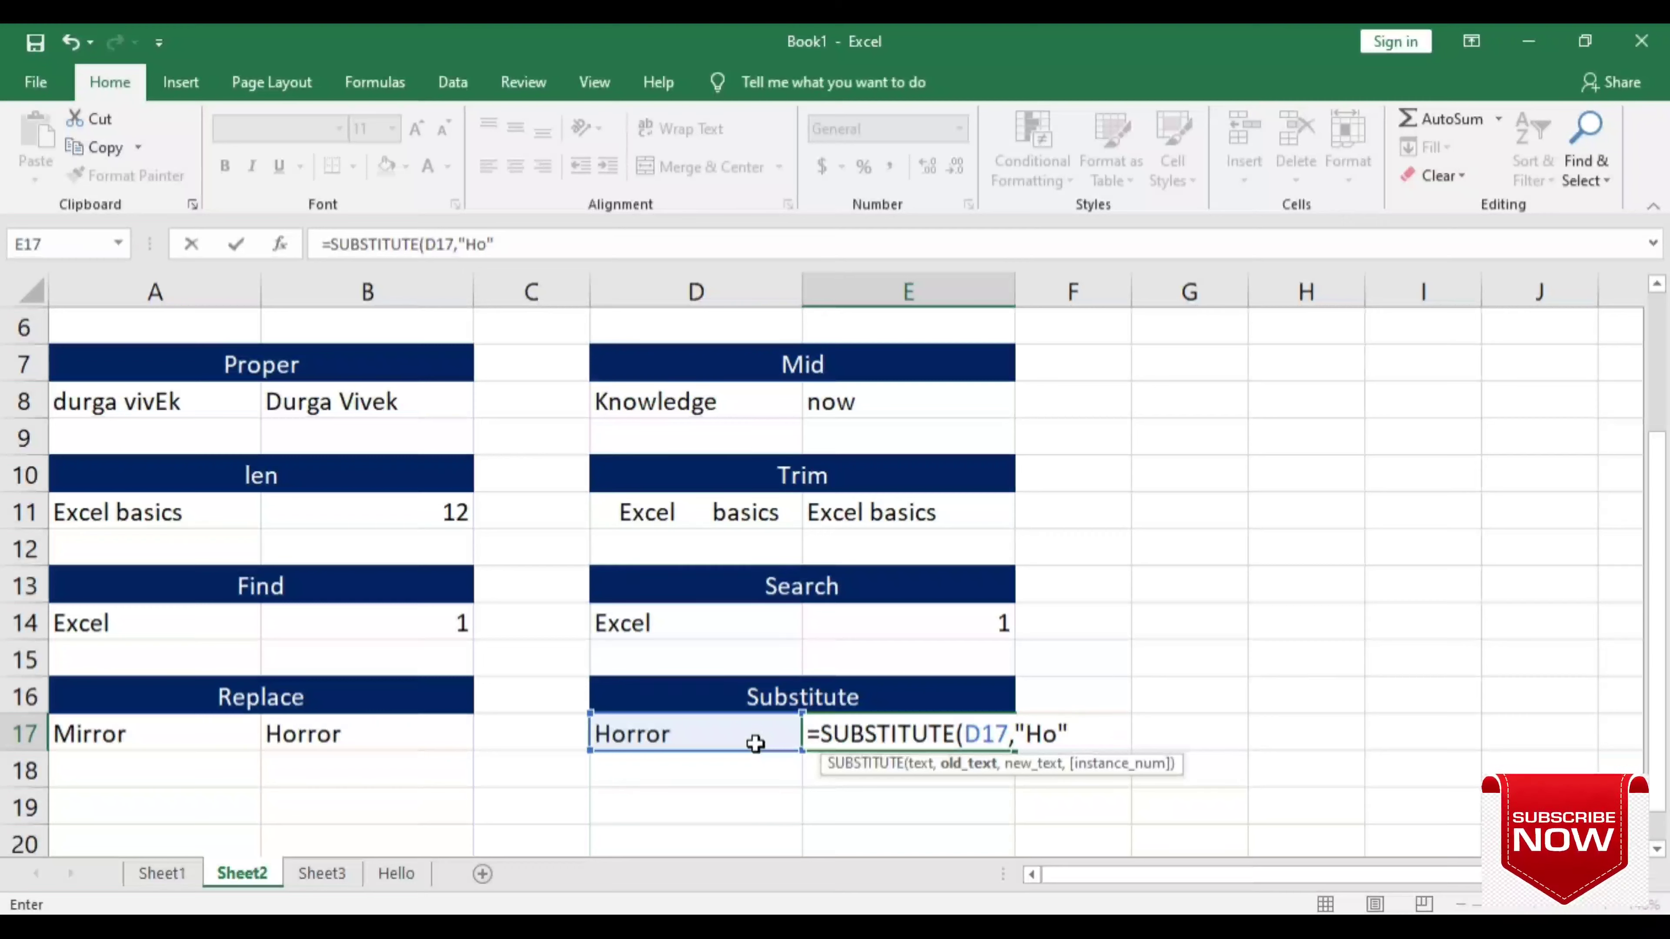
pyautogui.write(',"')
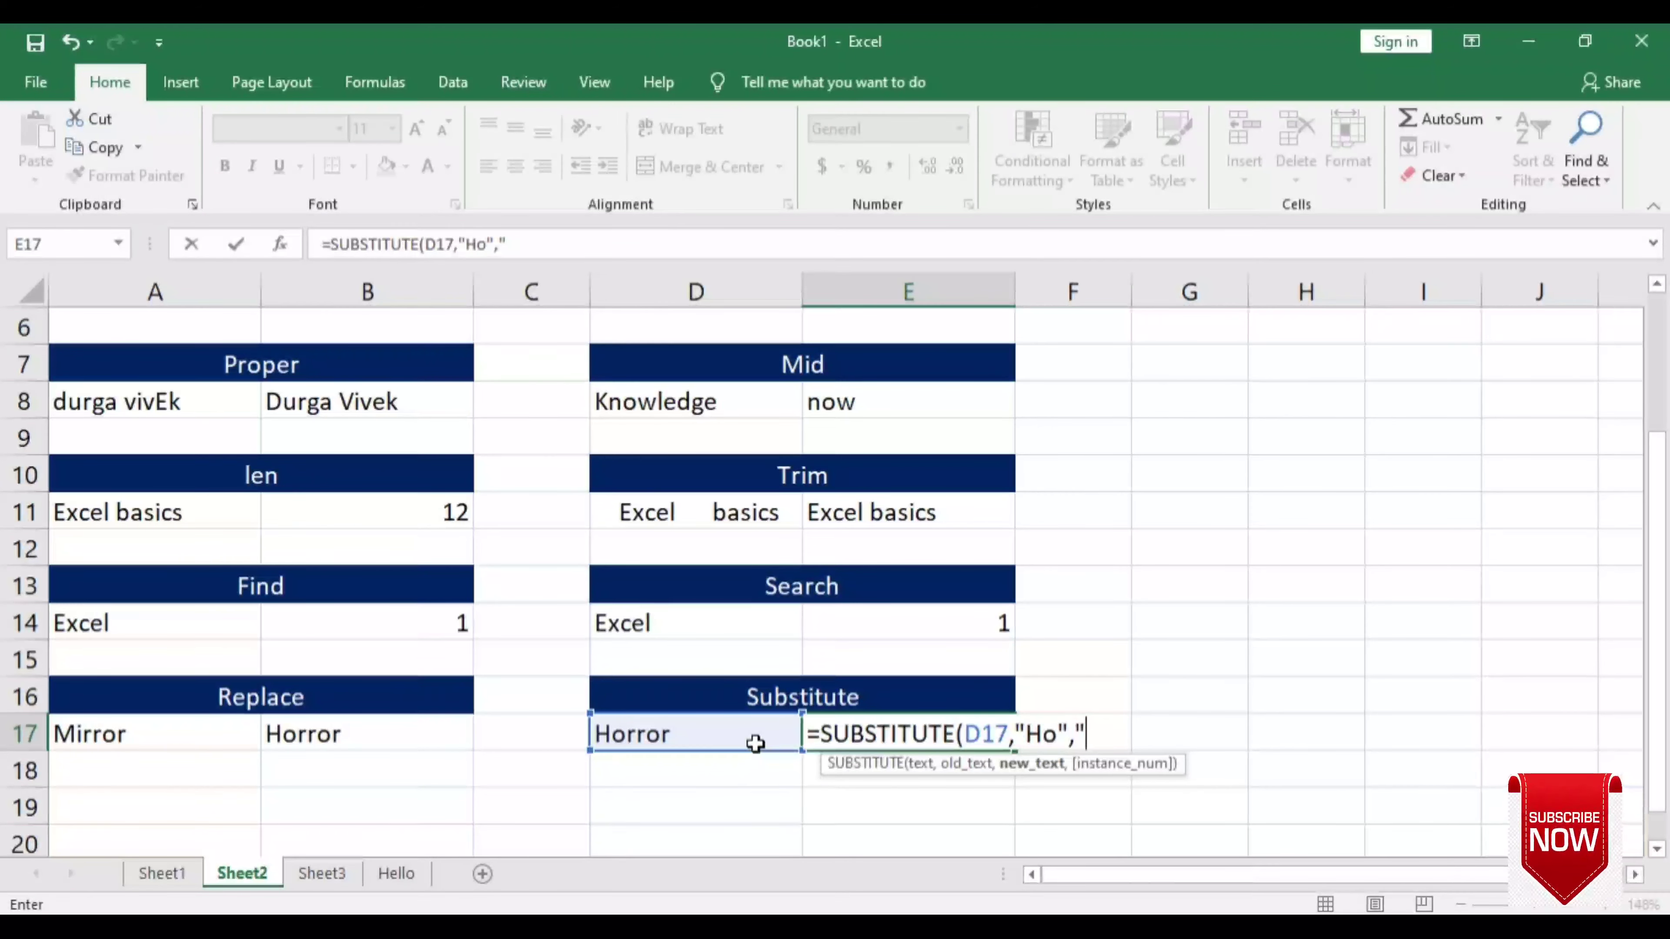
pyautogui.write('Te"')
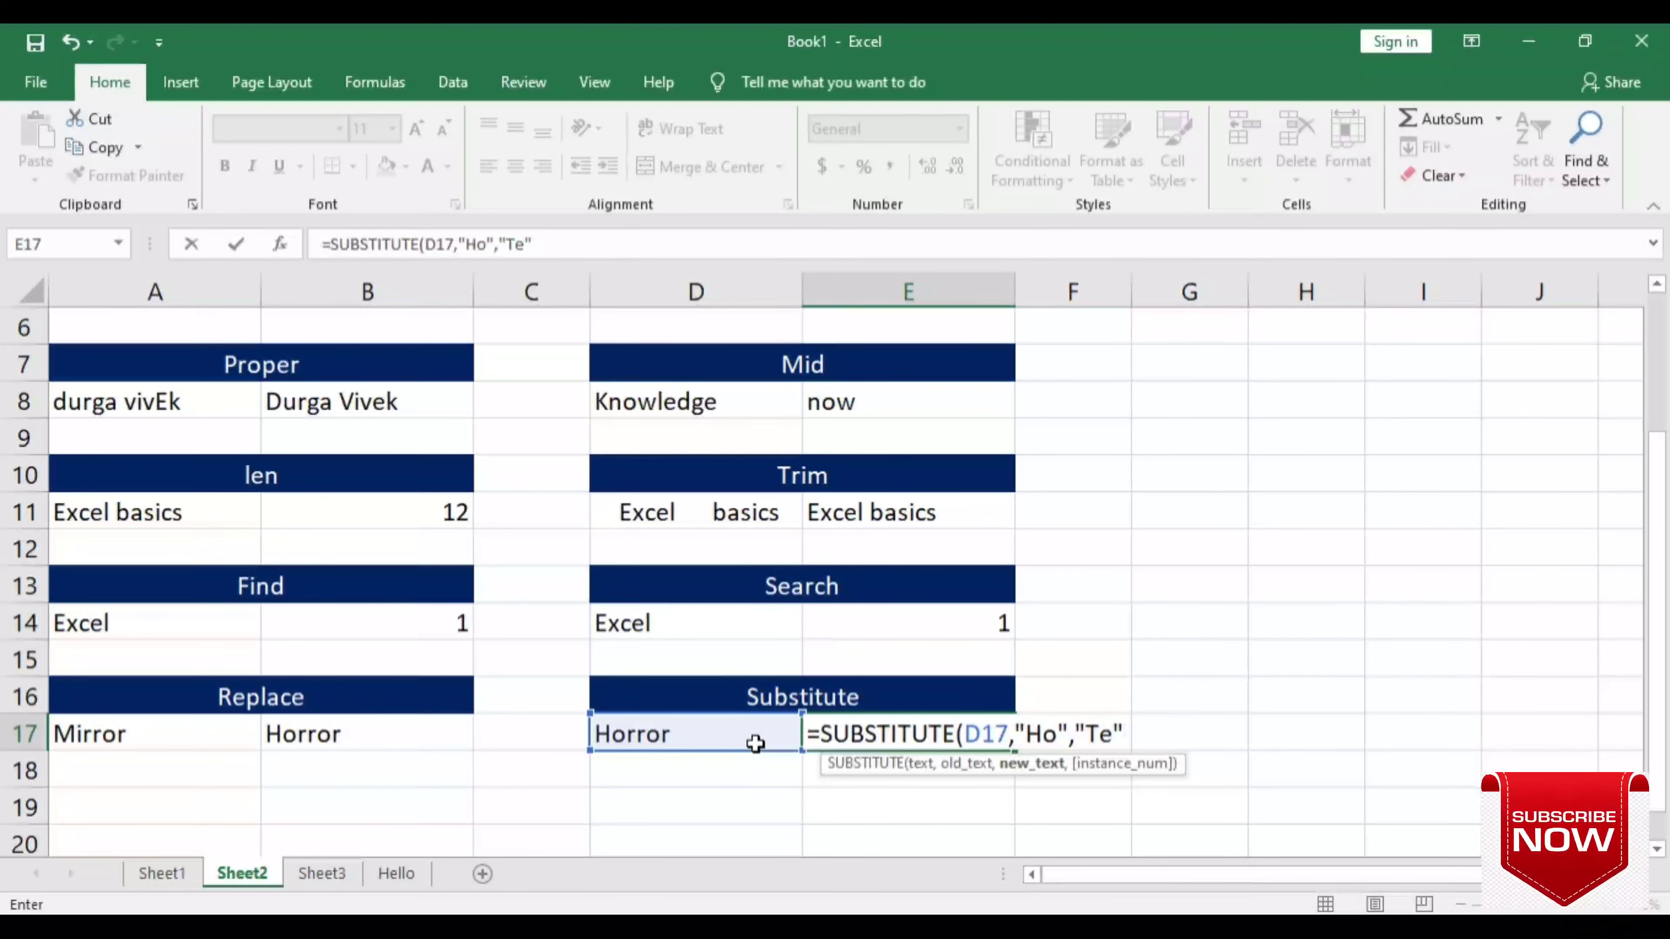
pyautogui.write(')')
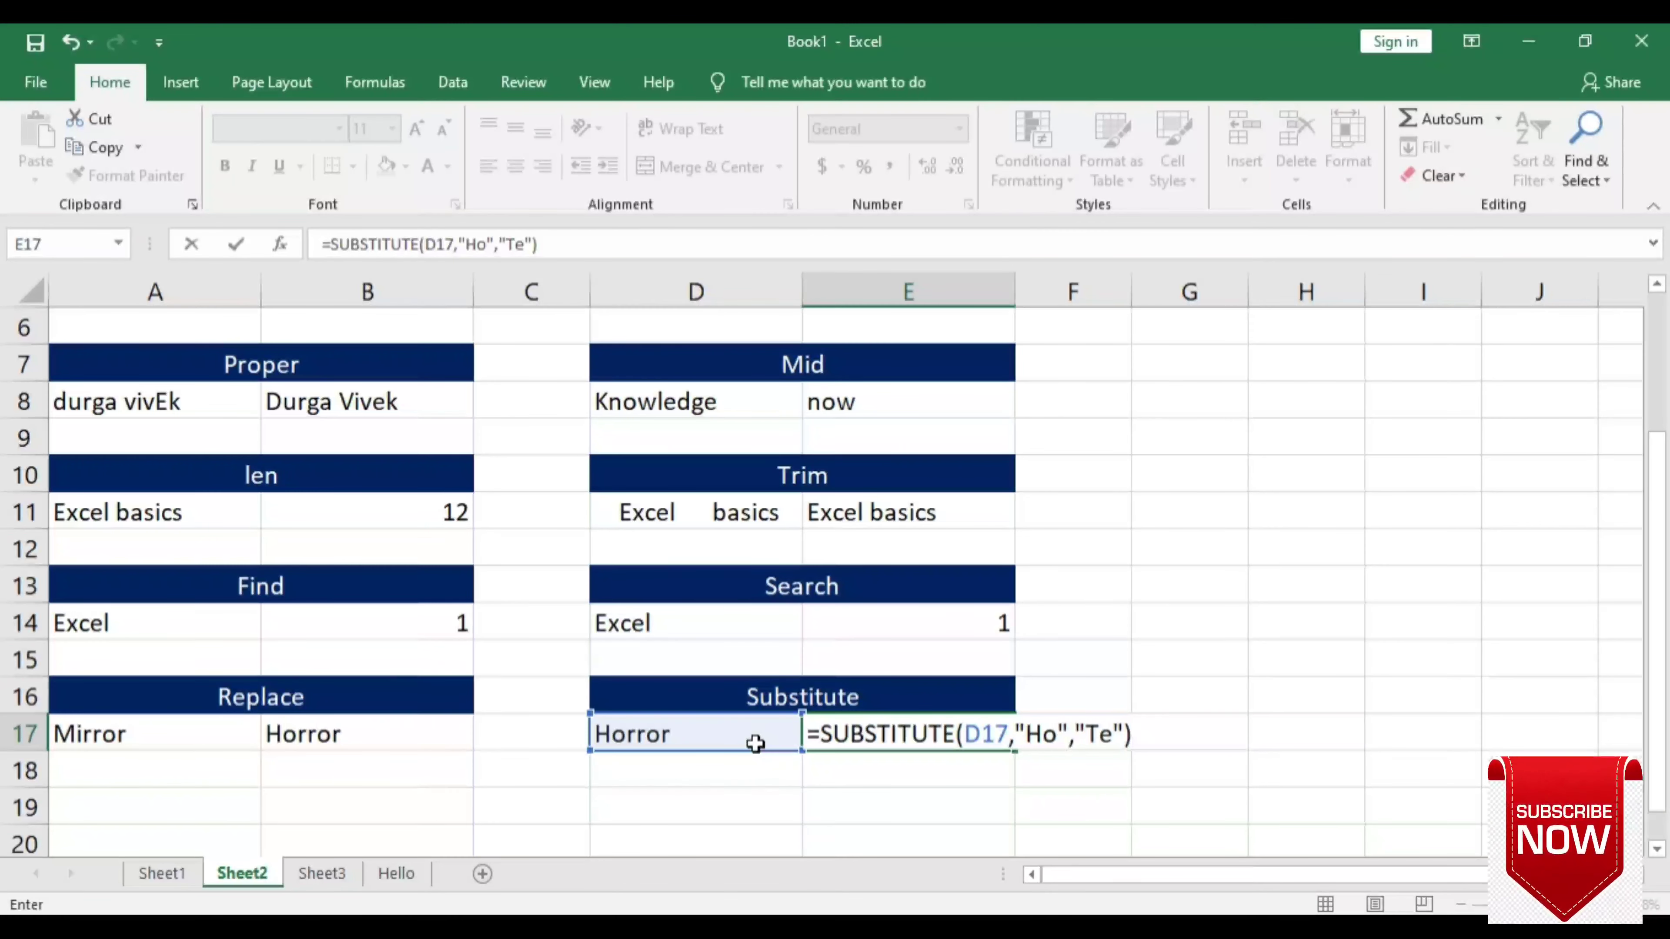
pyautogui.press('Return')
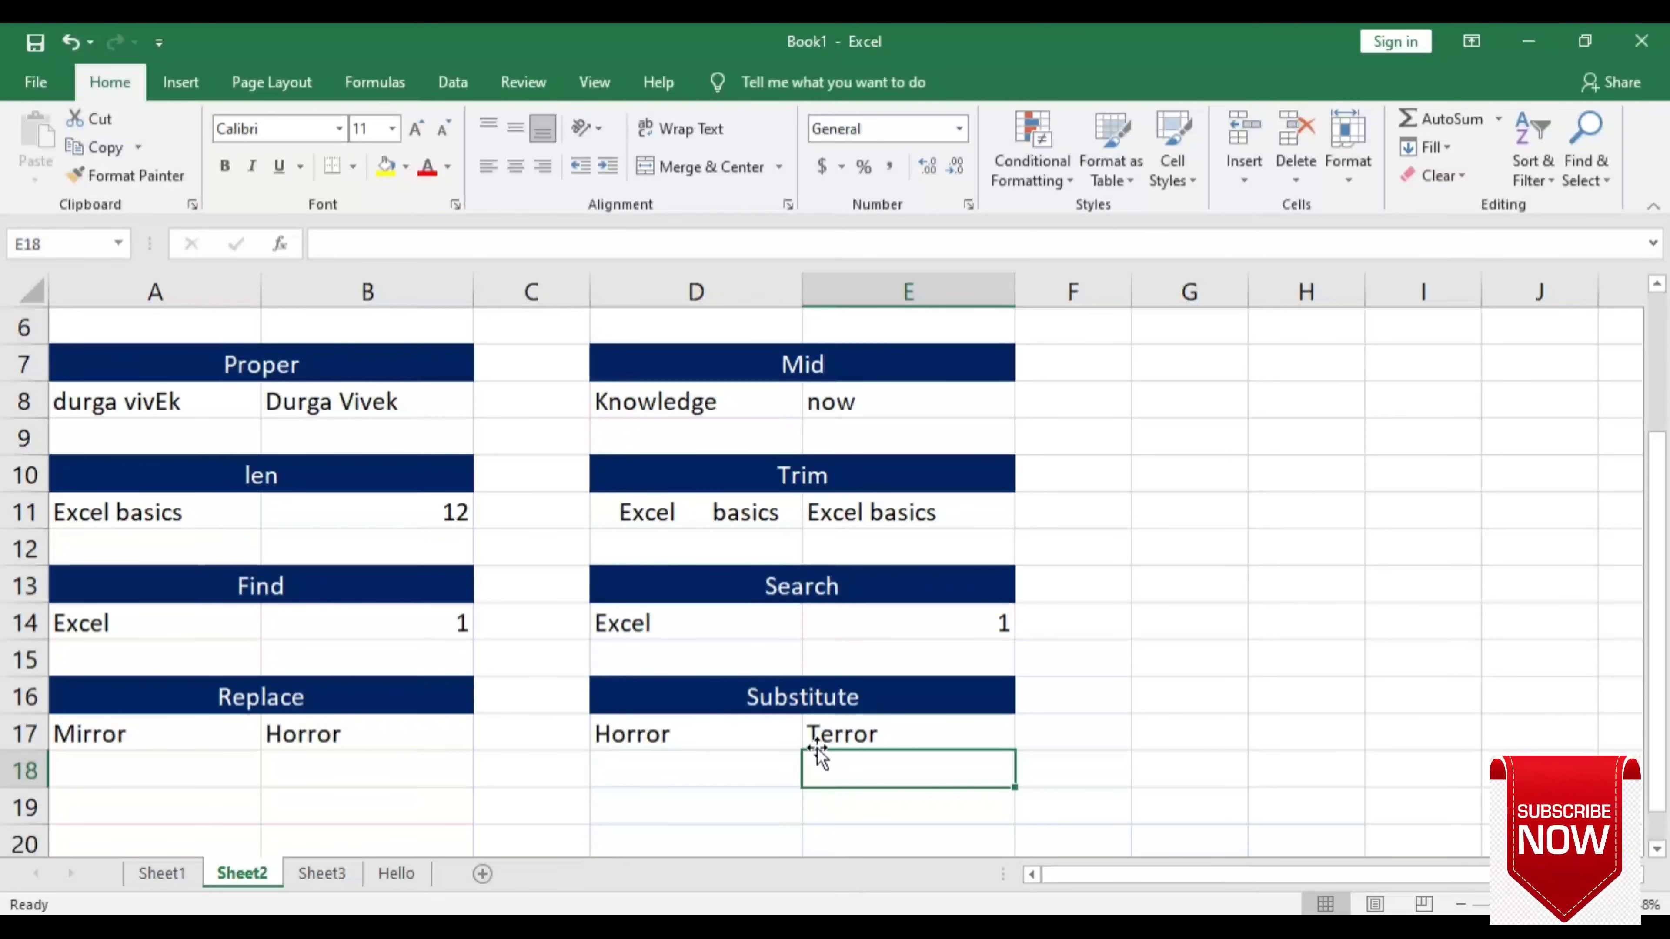
pyautogui.click(1020, 742)
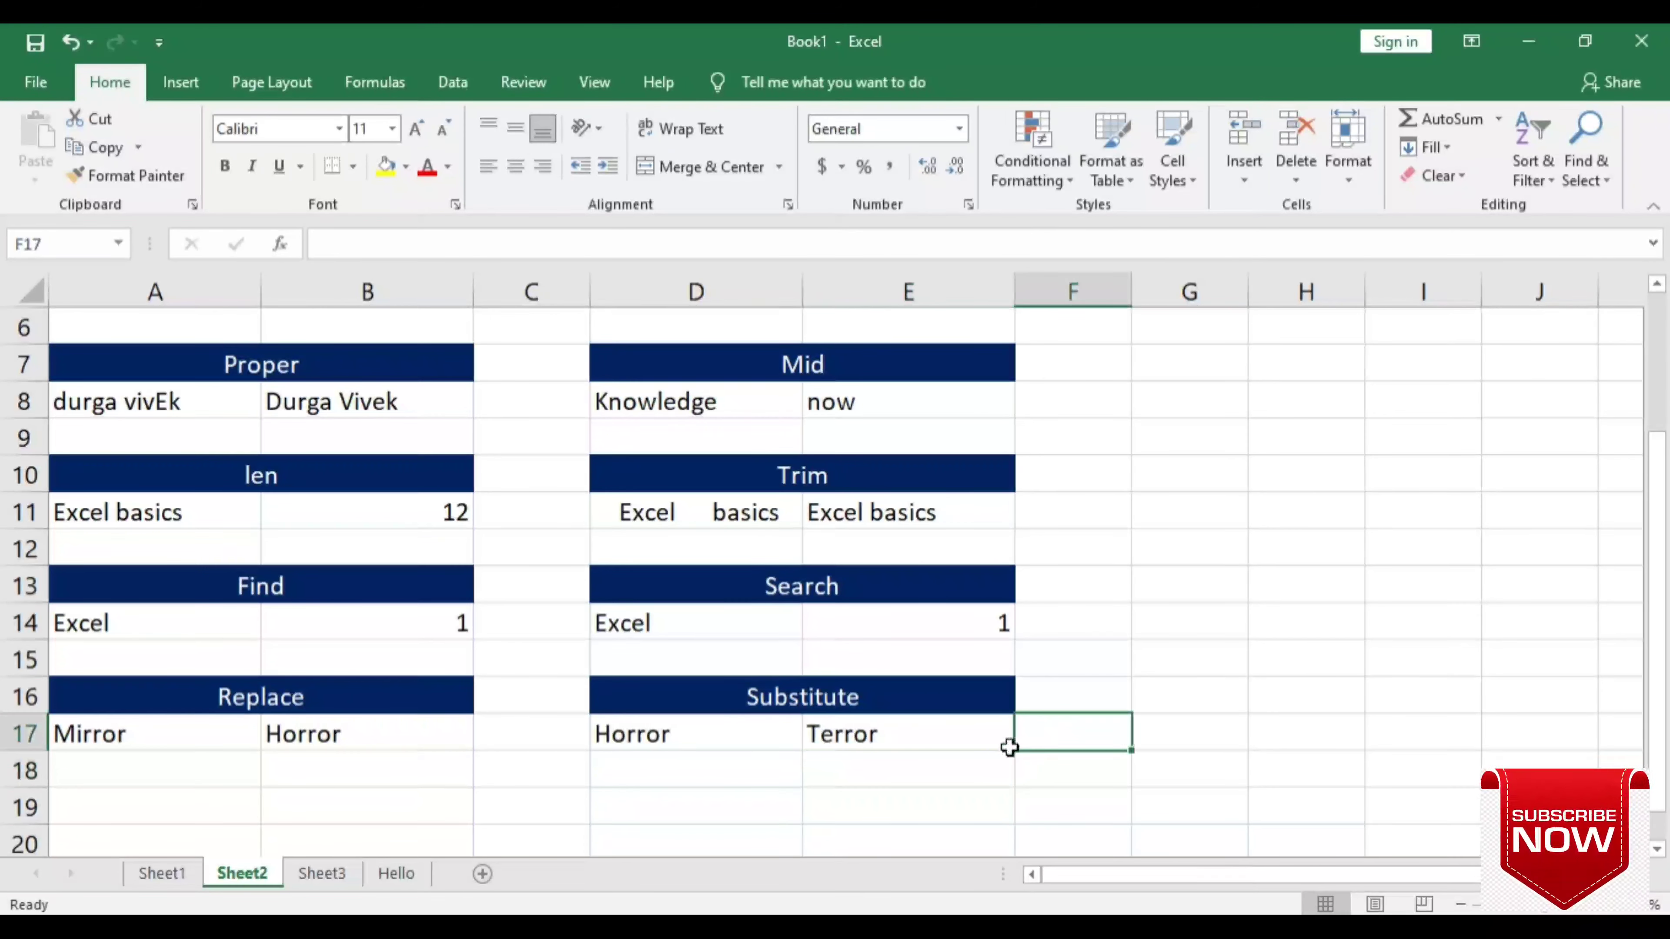
# - Change E17 to =SUBSTITUTE(D17,"ho","Te") so case-sensitive matching leaves Horror unchanged
pyautogui.doubleClick(922, 731)
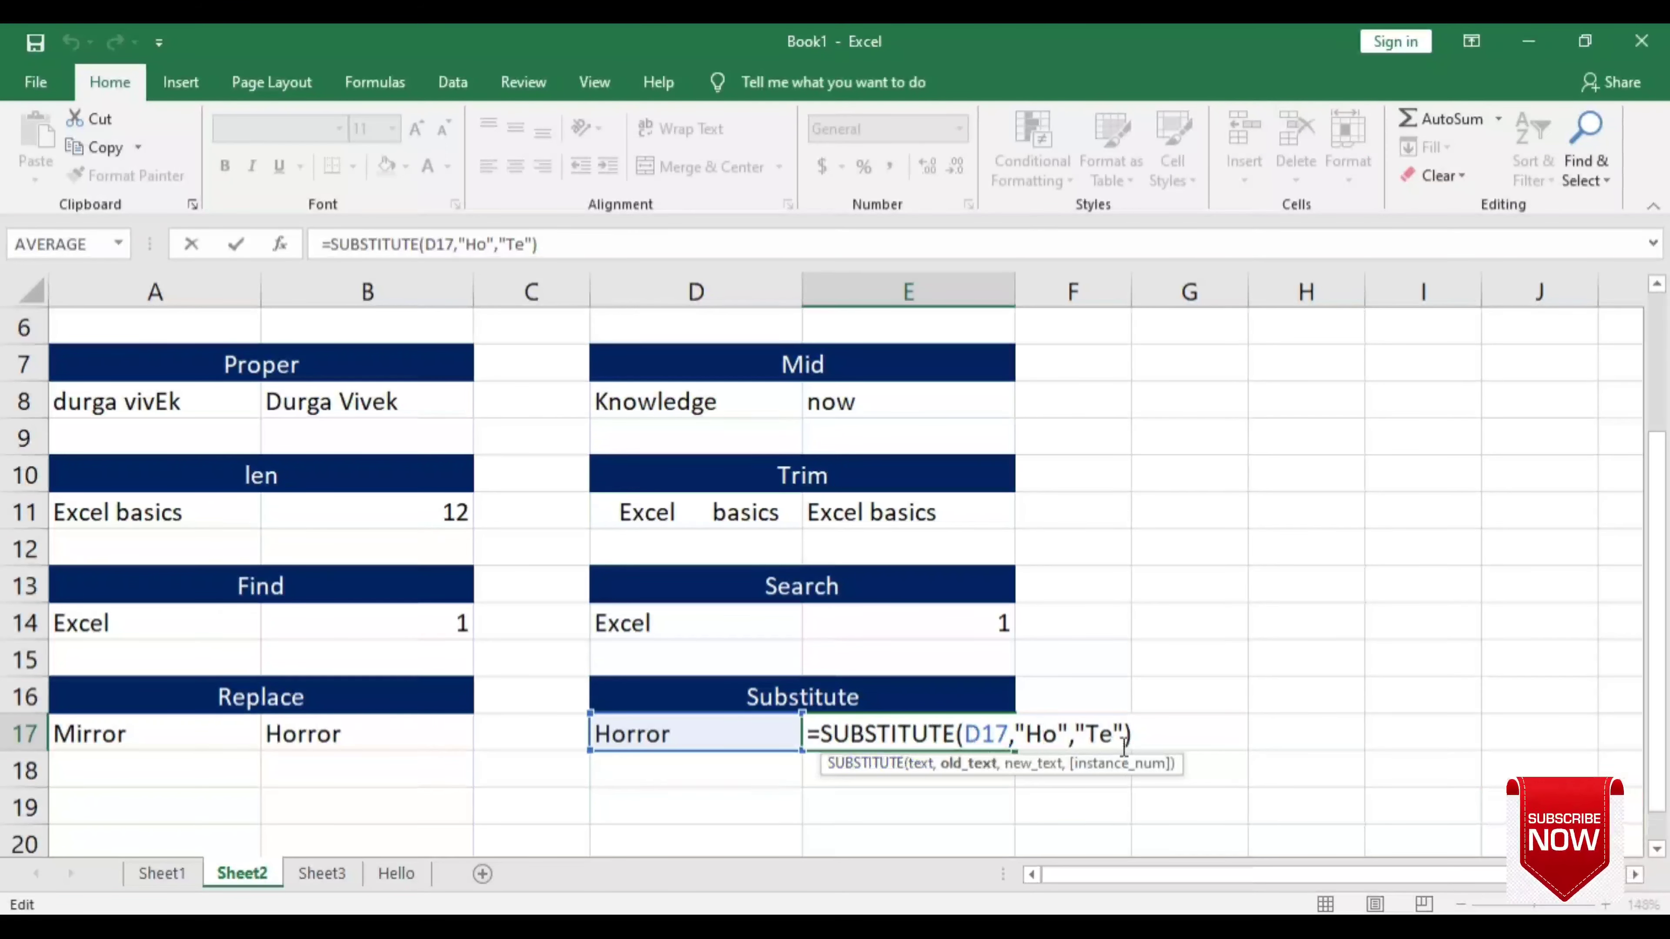
pyautogui.click(1043, 734)
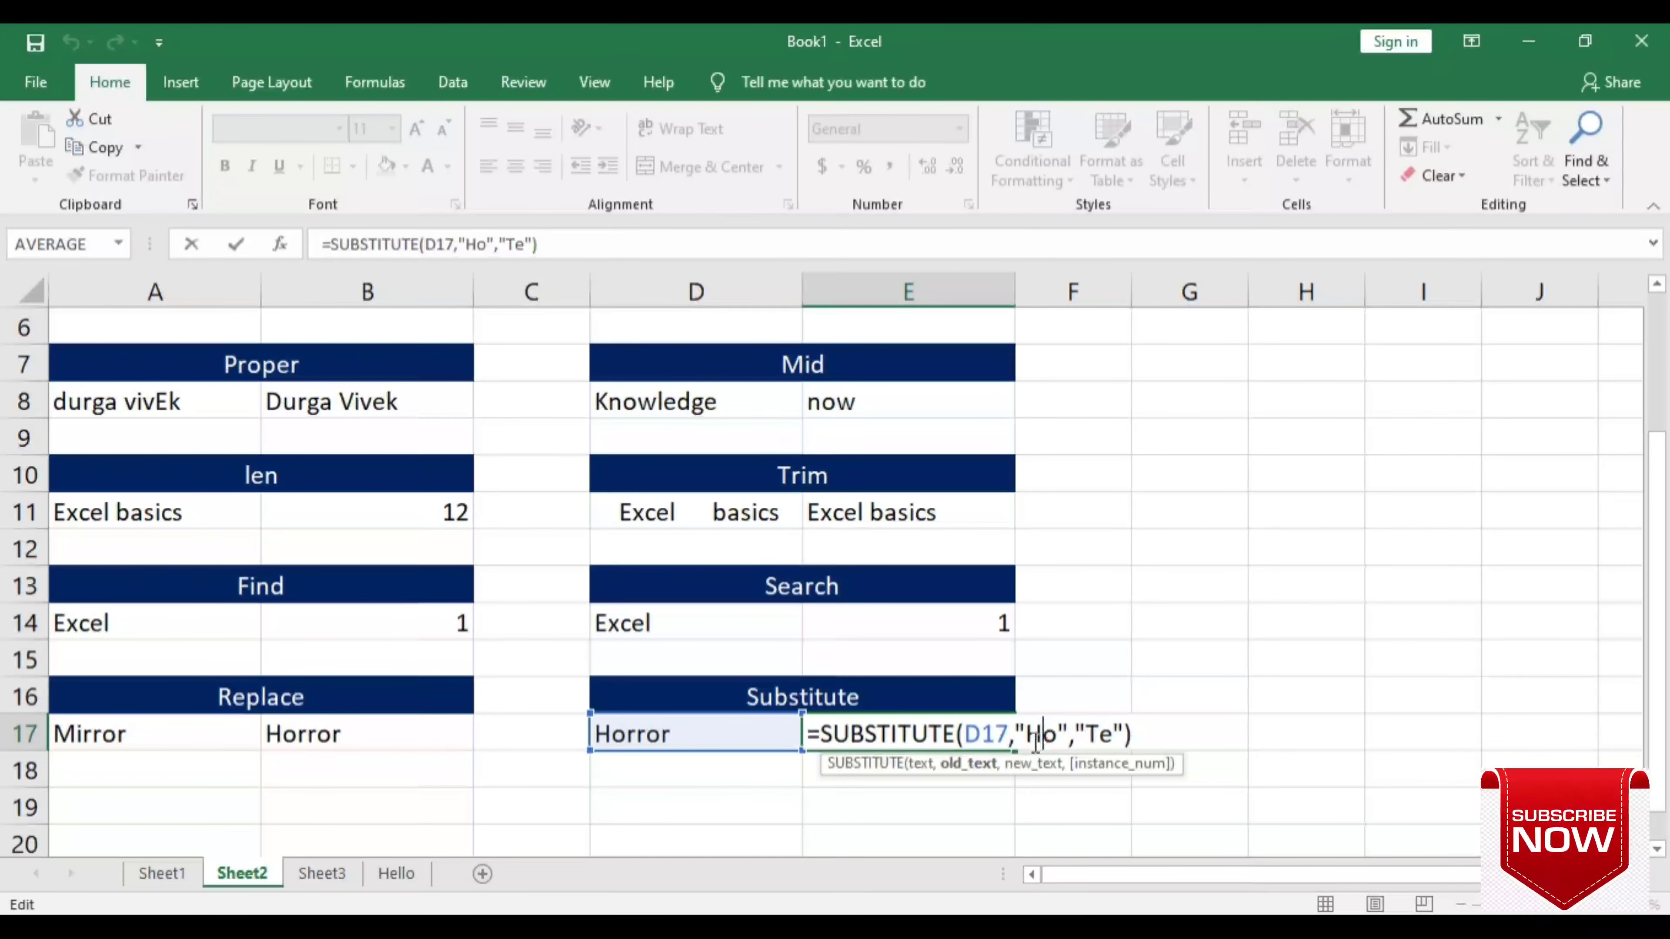
pyautogui.press('BackSpace')
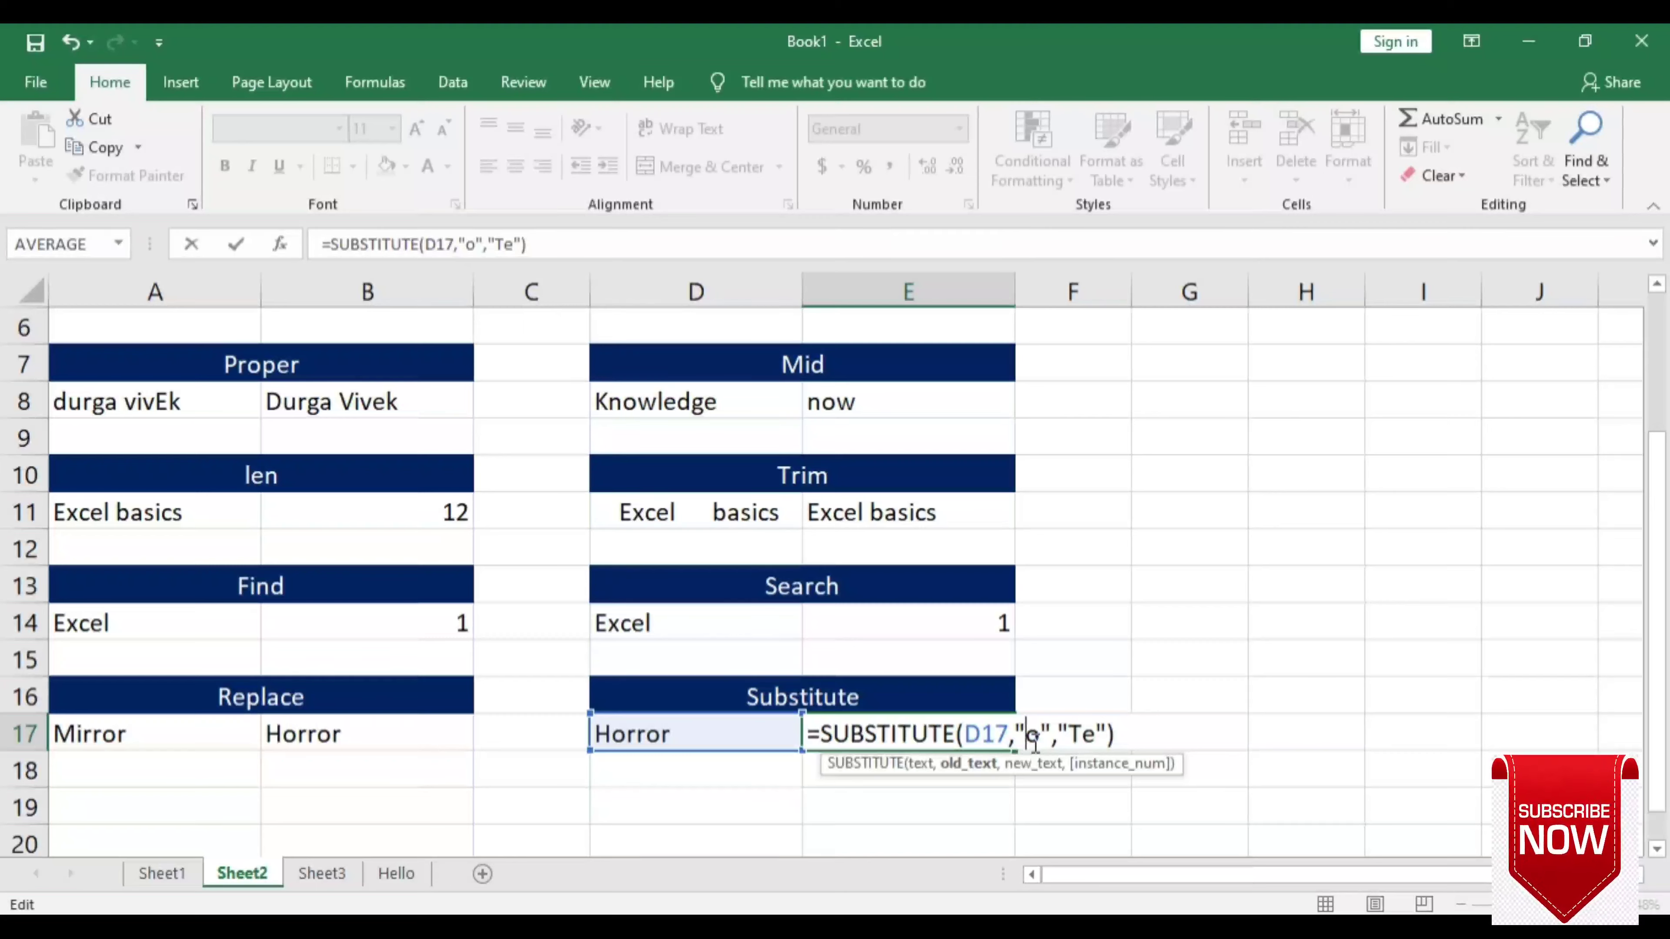
pyautogui.write('h')
pyautogui.press('Return')
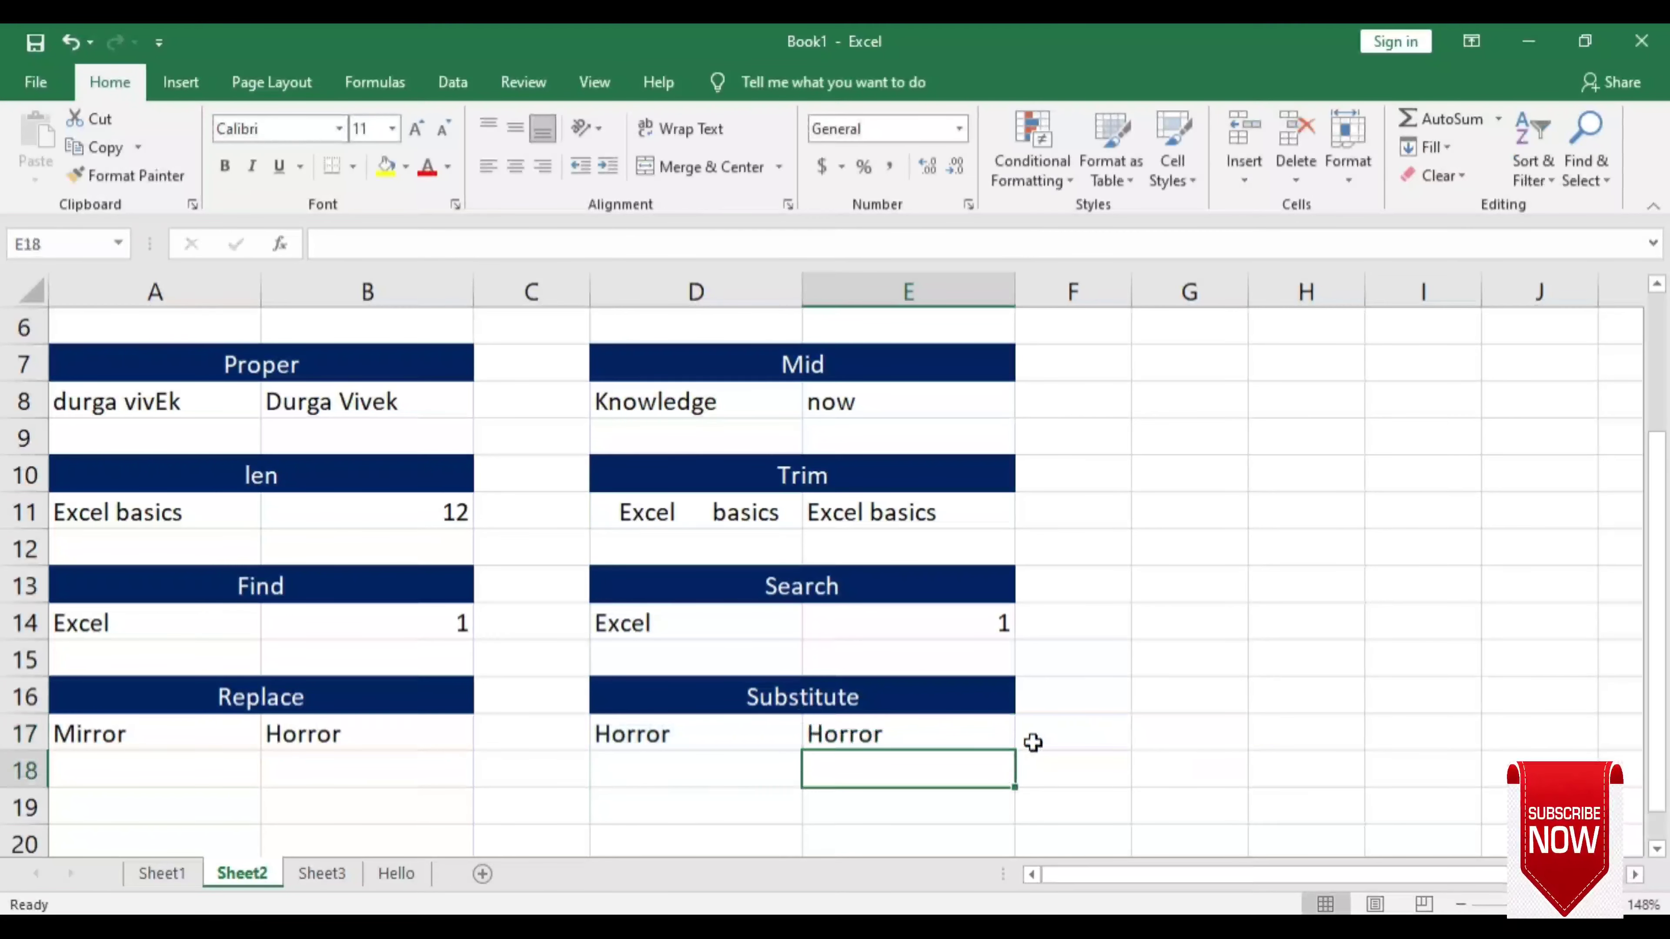
pyautogui.click(955, 741)
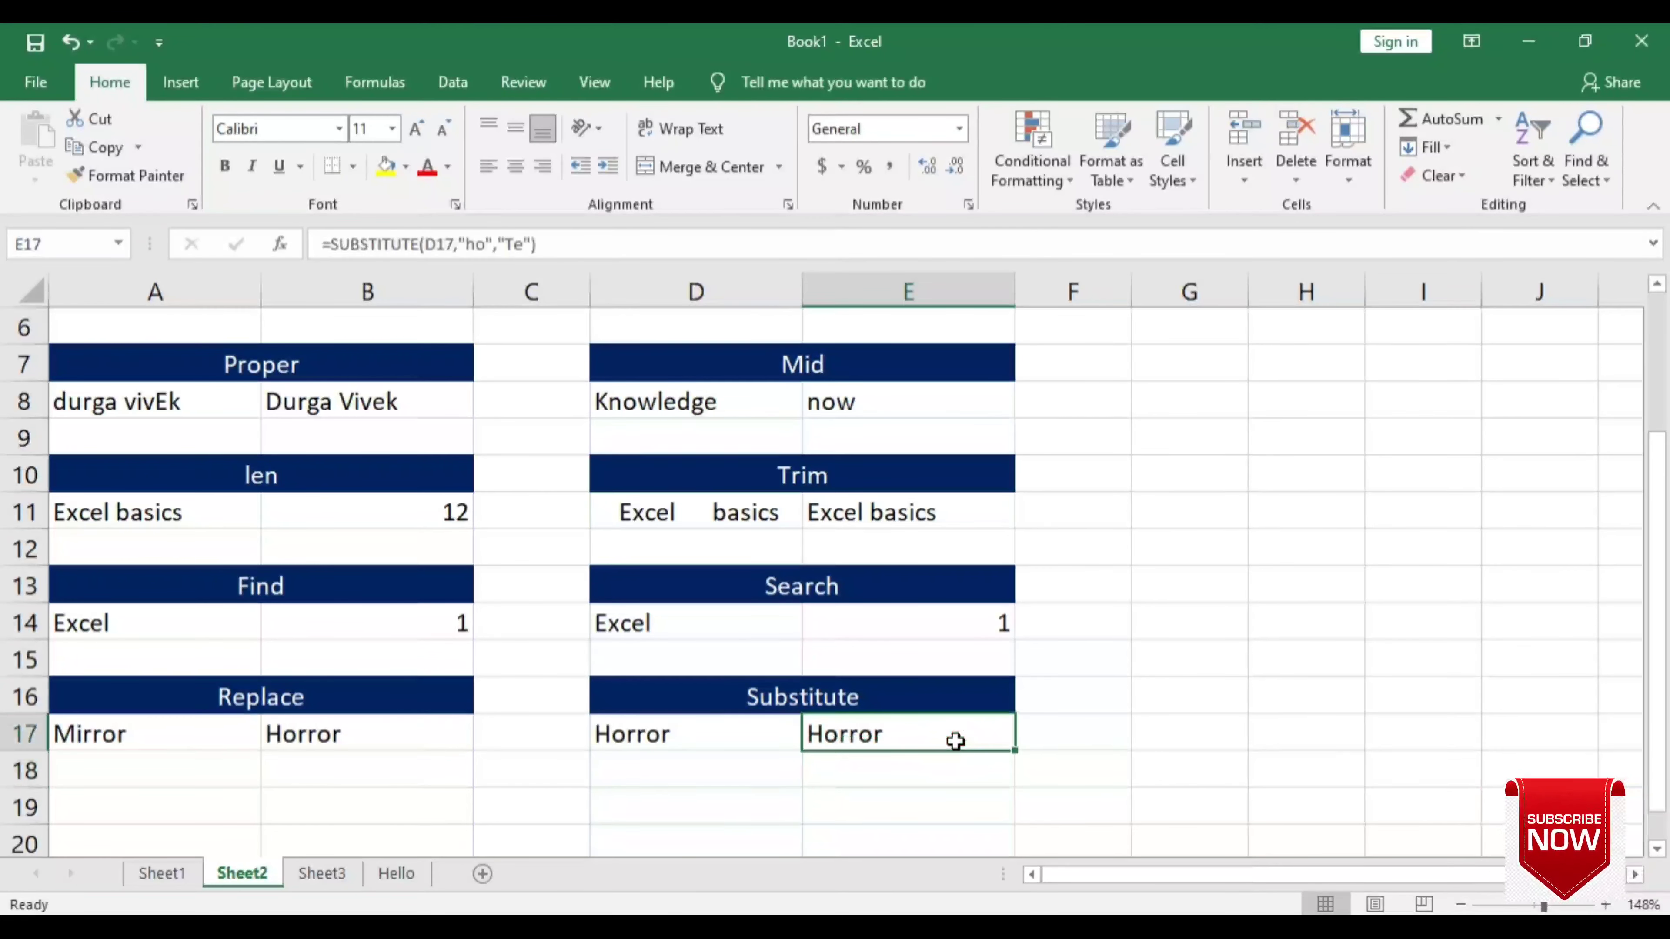